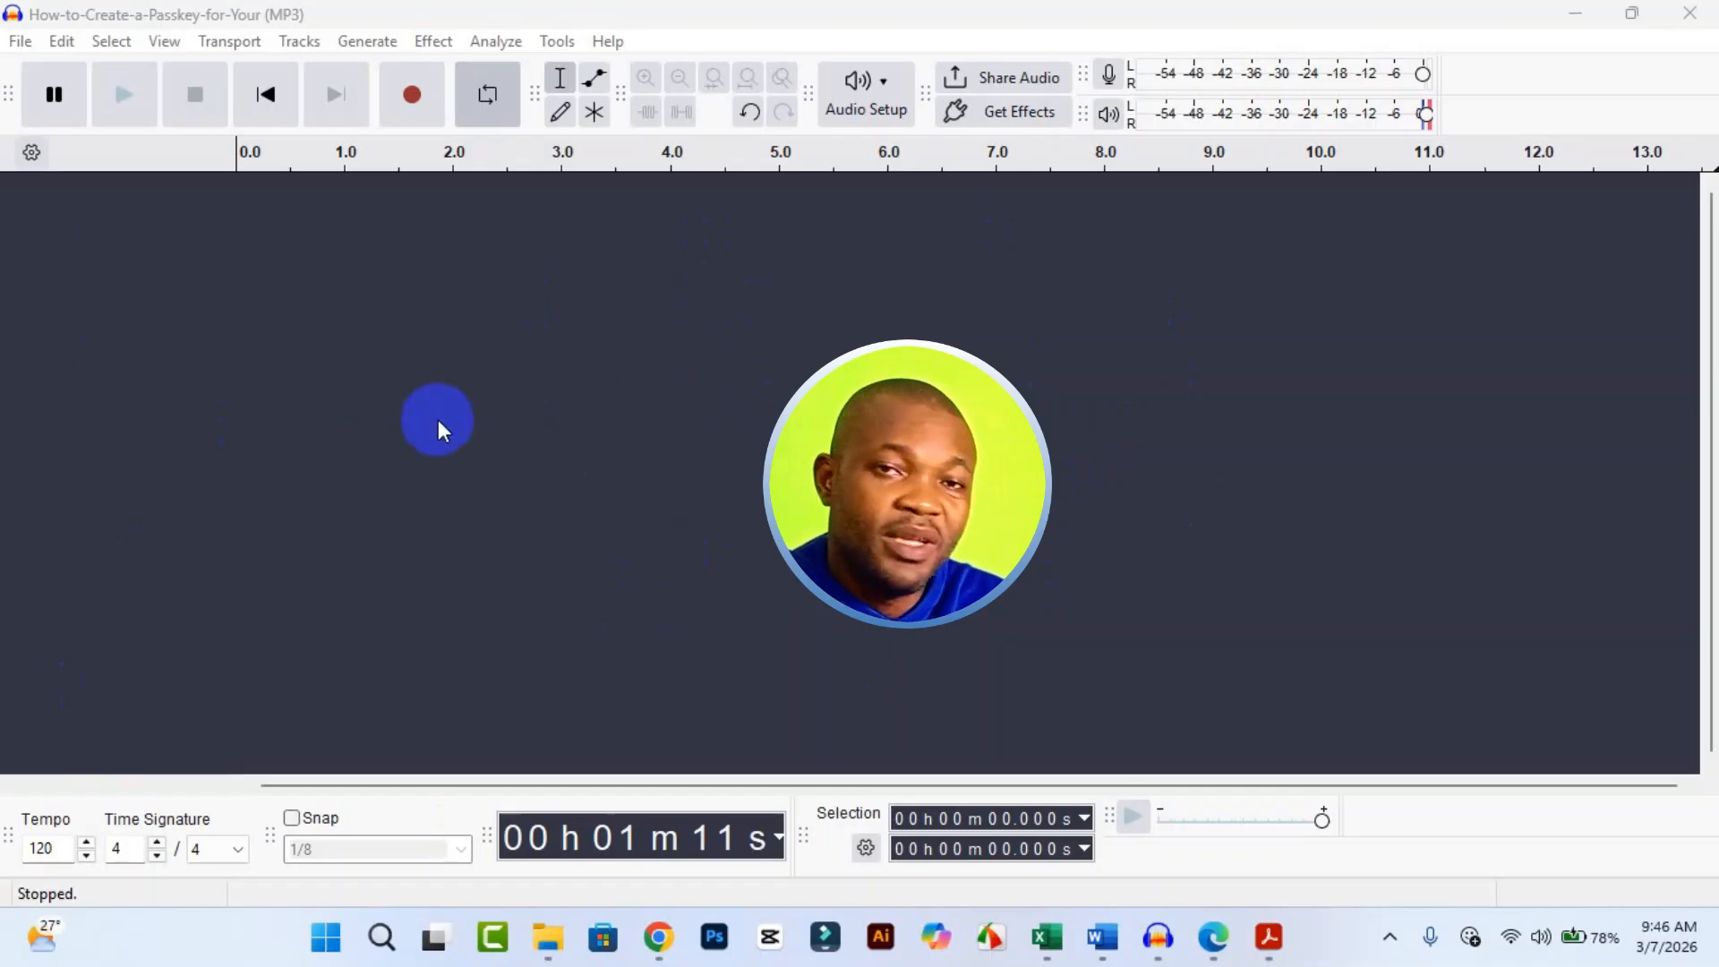
# Import the How-to-Create-a-Passkey-for-Your (1) and (MP3) audio files from the File Convert DOC folder into the project.
pyautogui.click(981, 25)
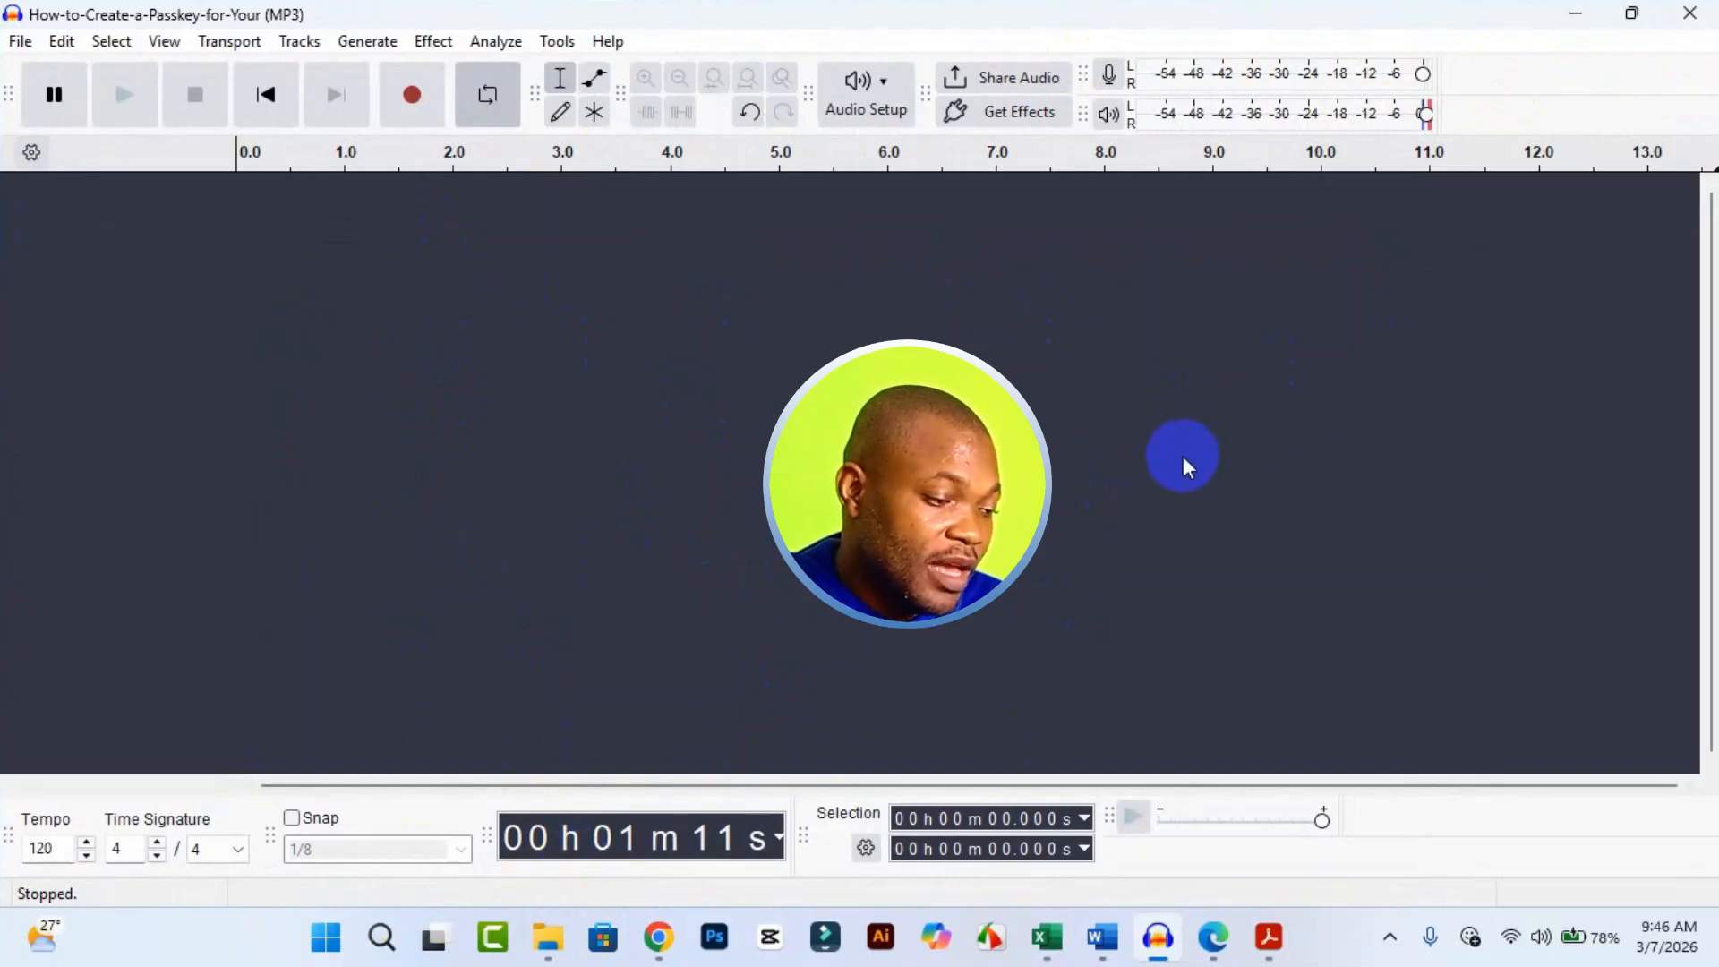
pyautogui.moveTo(555, 942)
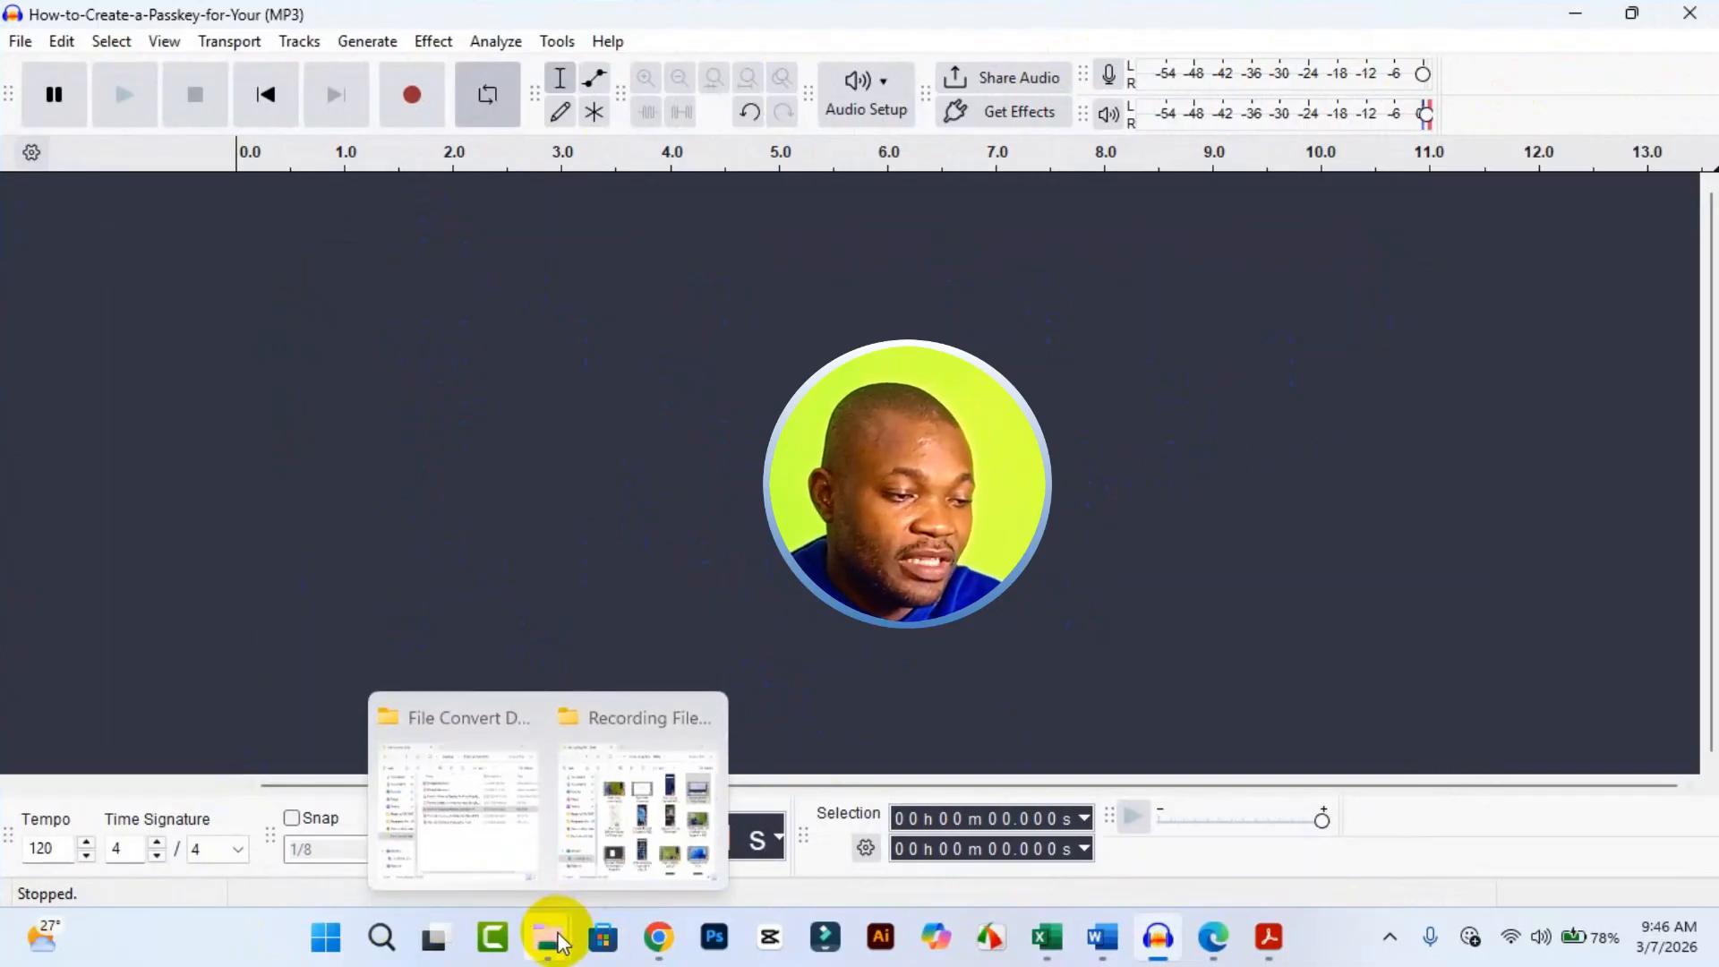
pyautogui.click(491, 817)
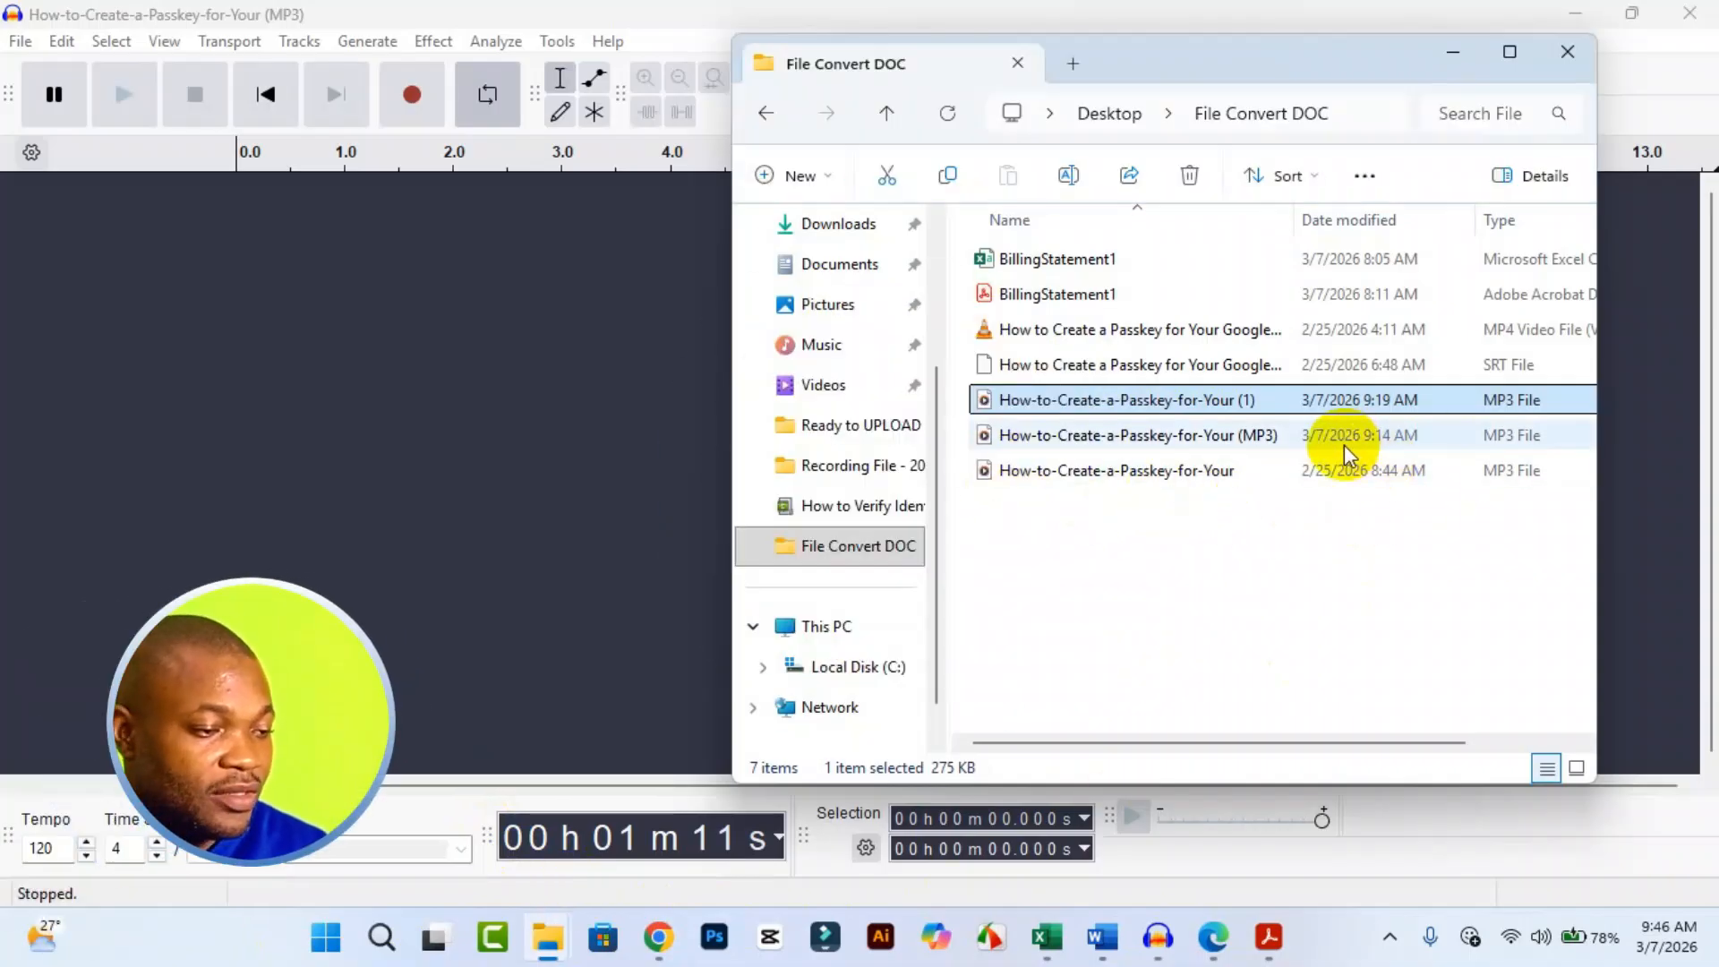
pyautogui.keyDown('ctrl'); pyautogui.click(1313, 435); pyautogui.keyUp('ctrl')
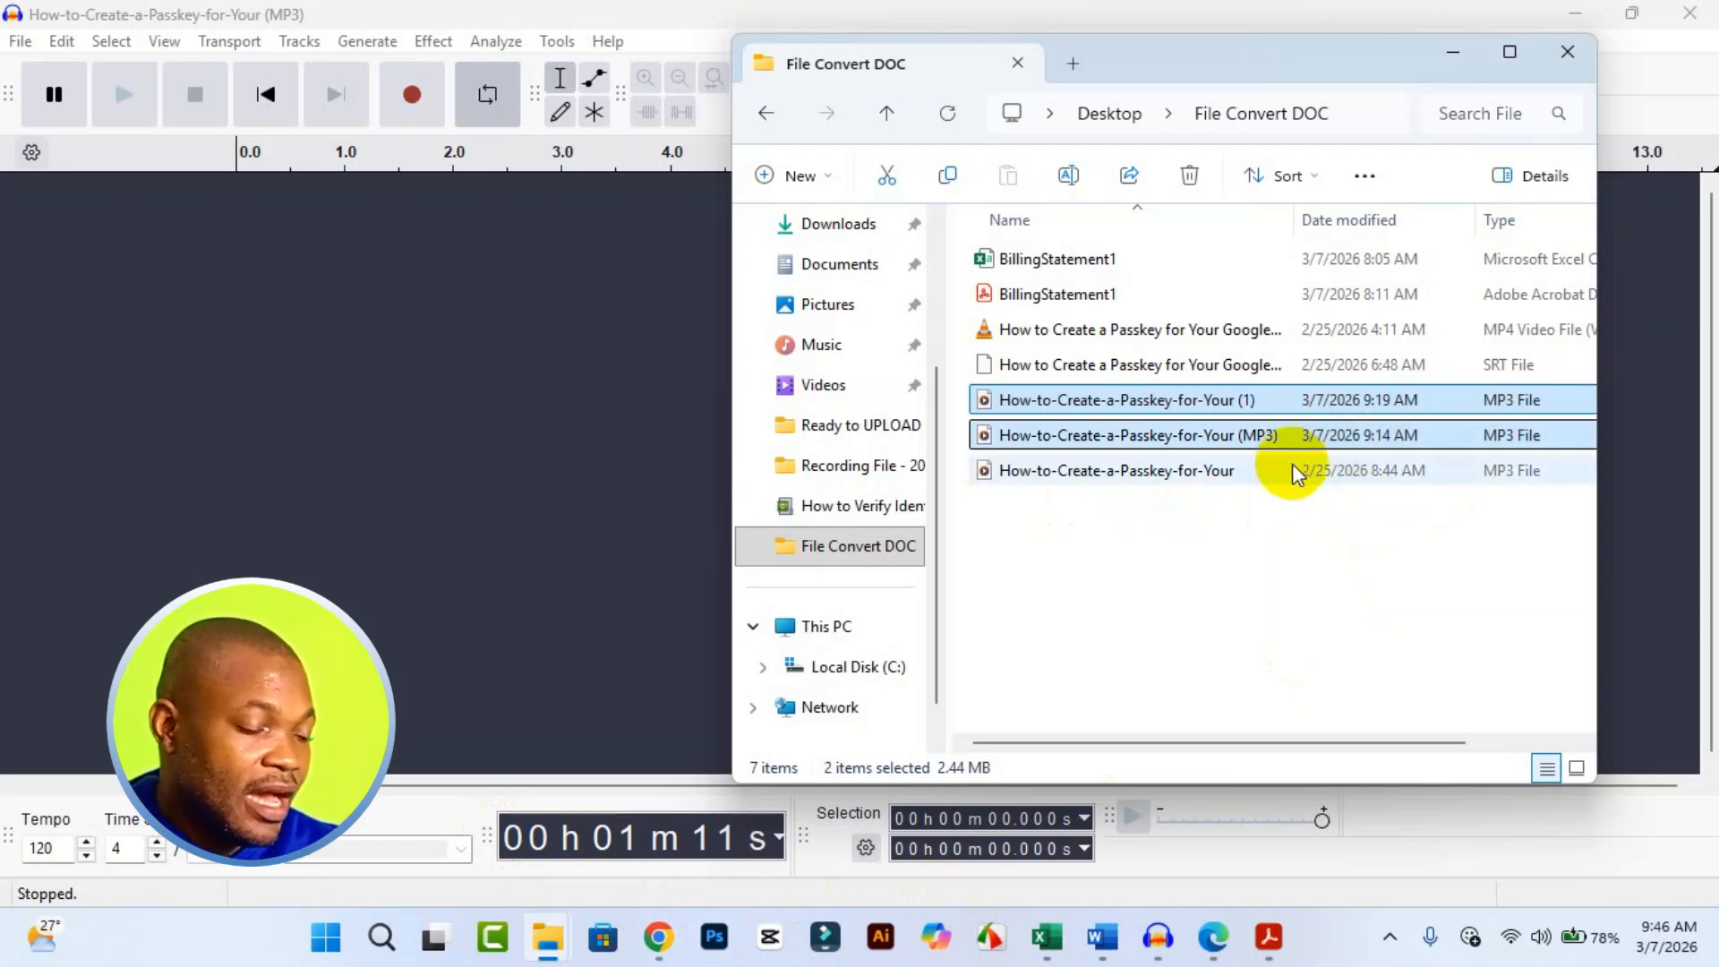
pyautogui.moveTo(1278, 433); pyautogui.dragTo(587, 459)
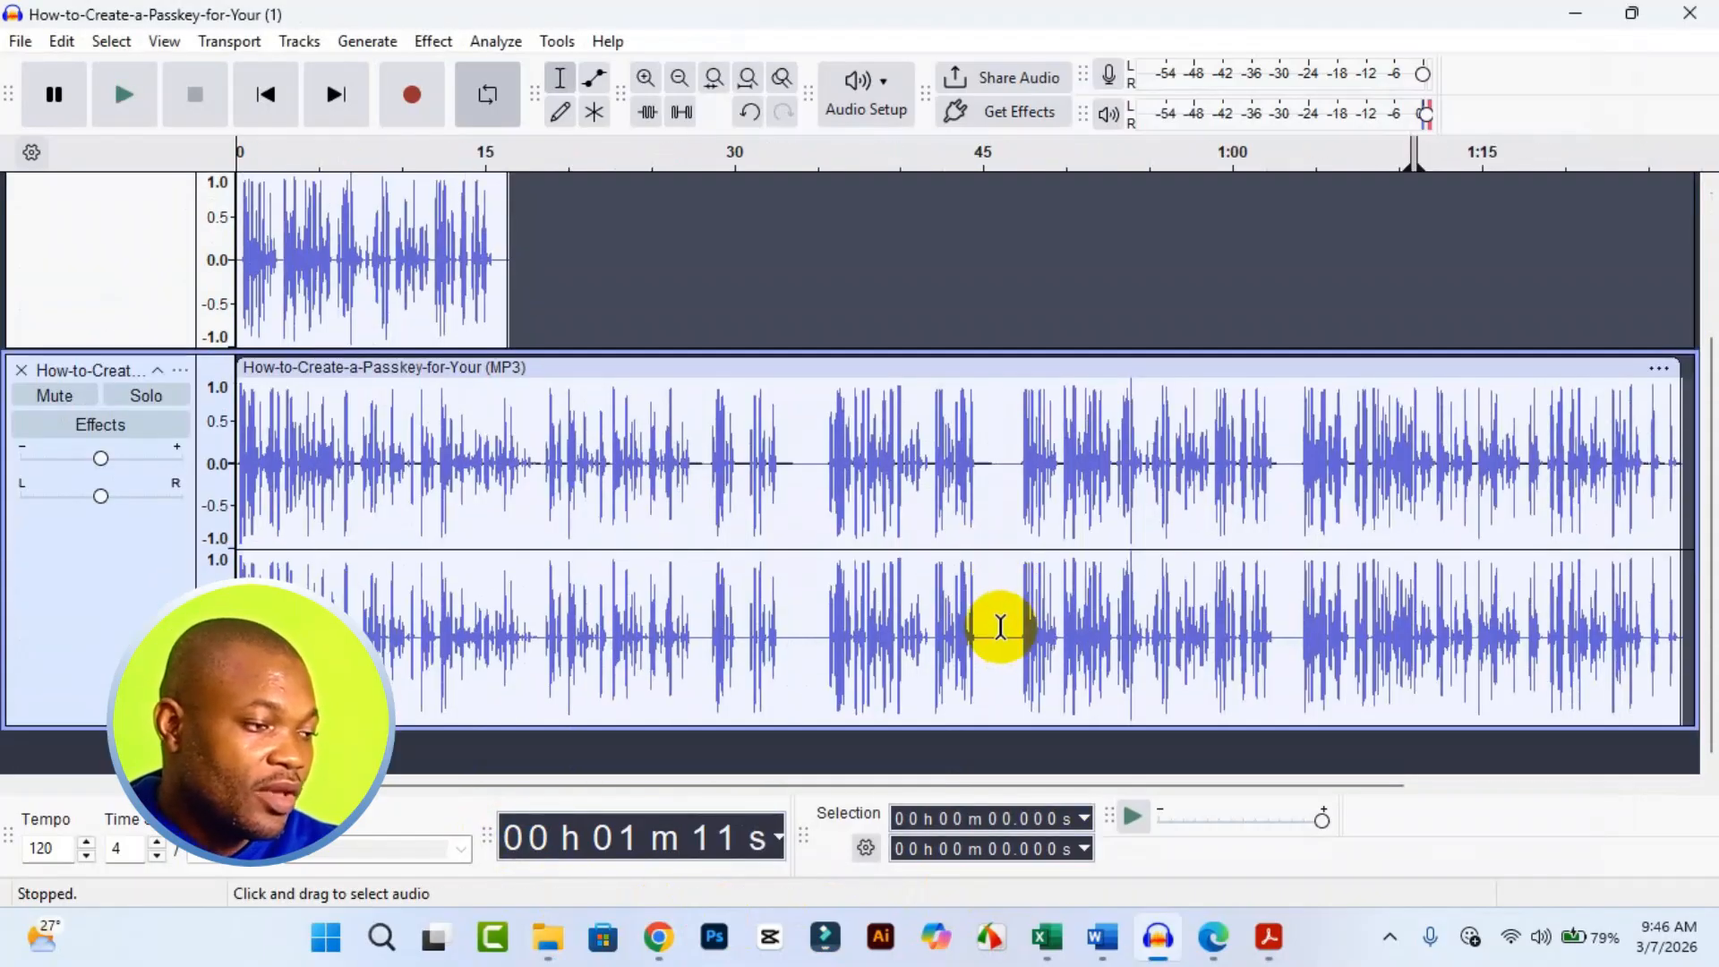
# Move the short How-to-Create-a-Passkey-for-Your (1) clip along the first track to start at about 3:07.
pyautogui.scroll(5, 913, 578)
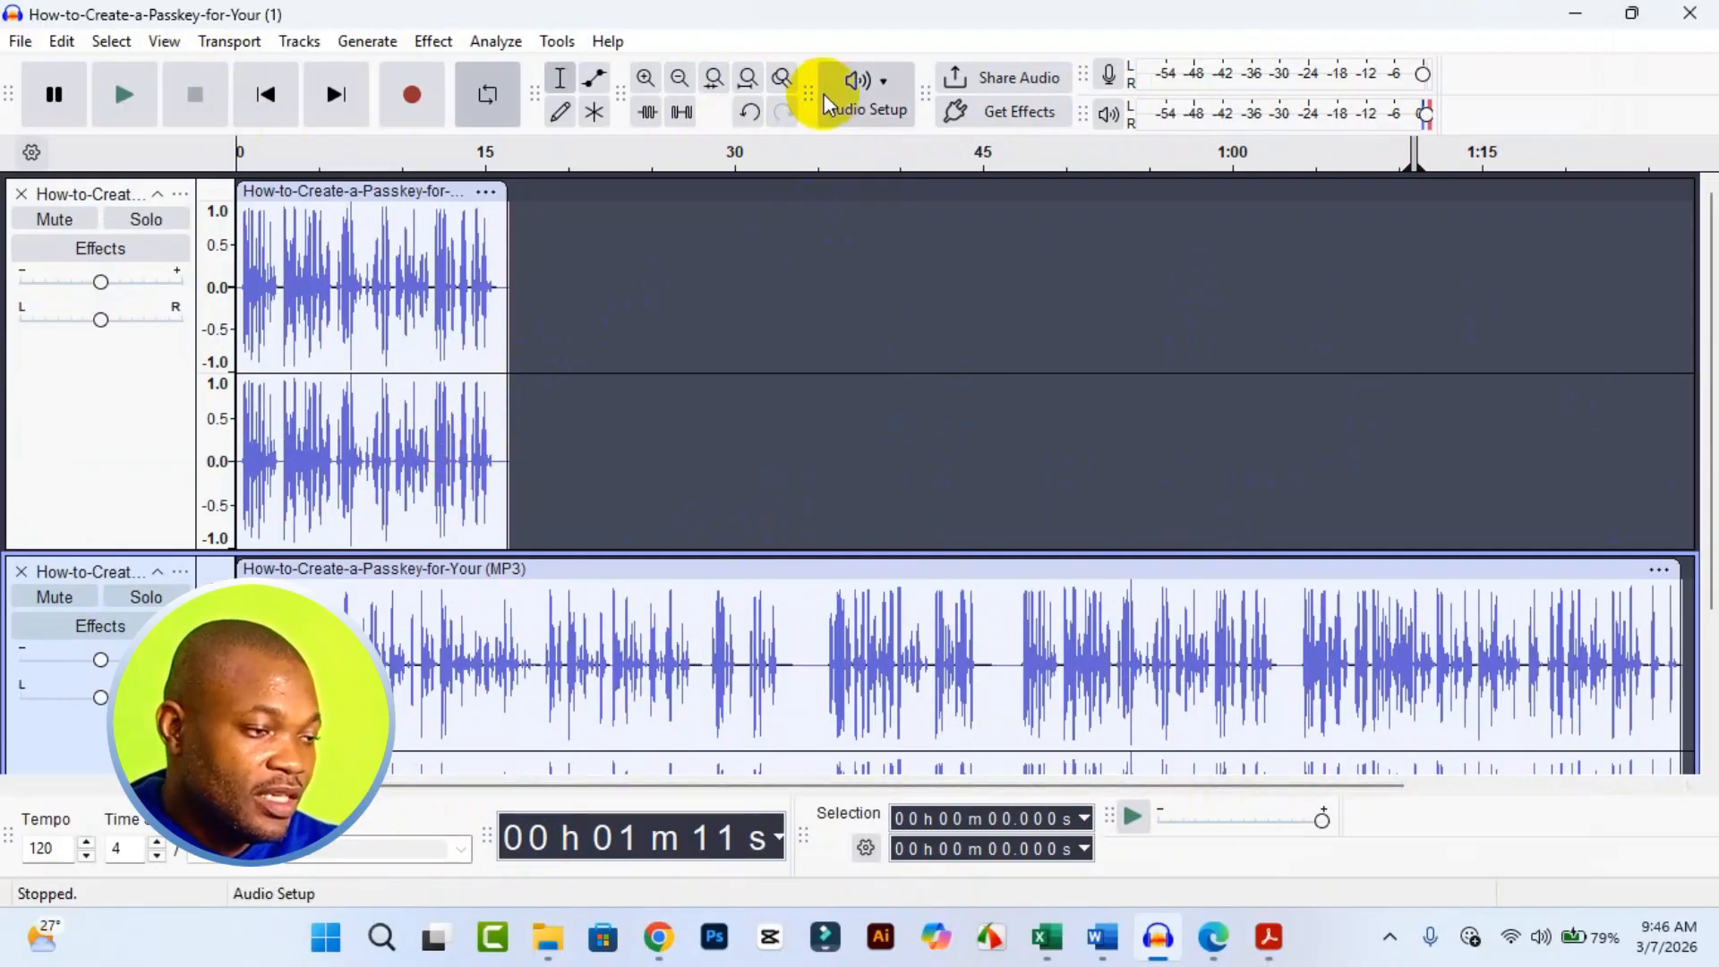
pyautogui.click(678, 82)
pyautogui.click(675, 83)
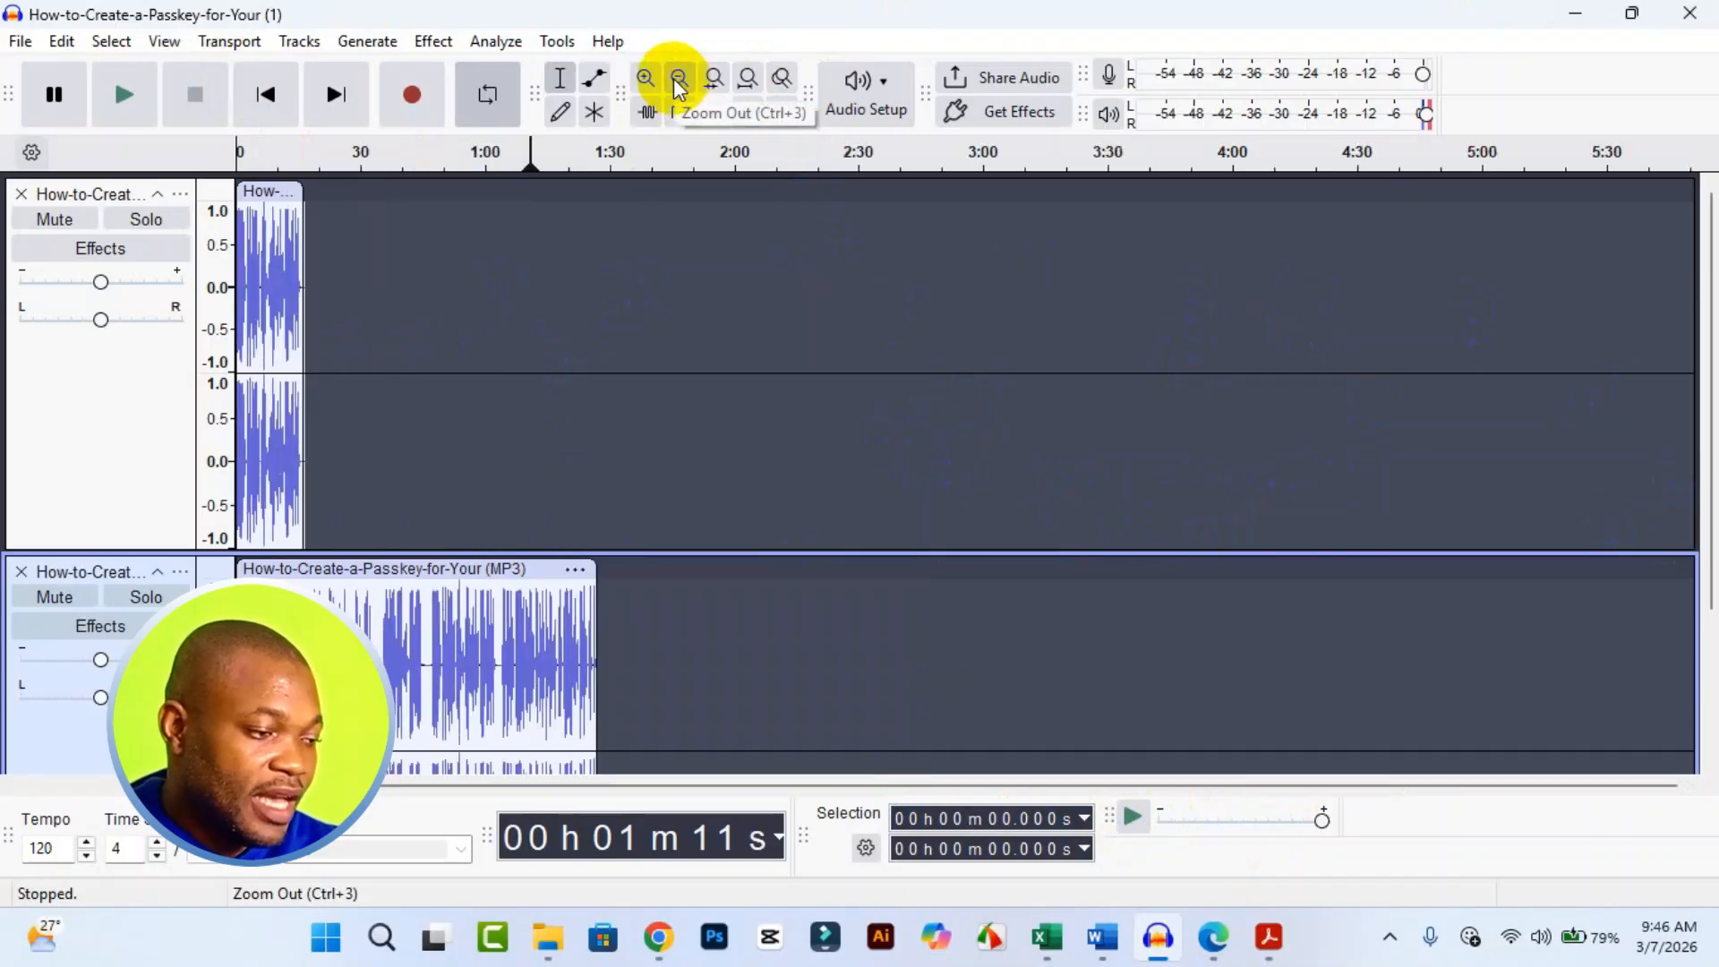
pyautogui.scroll(-3, 492, 385)
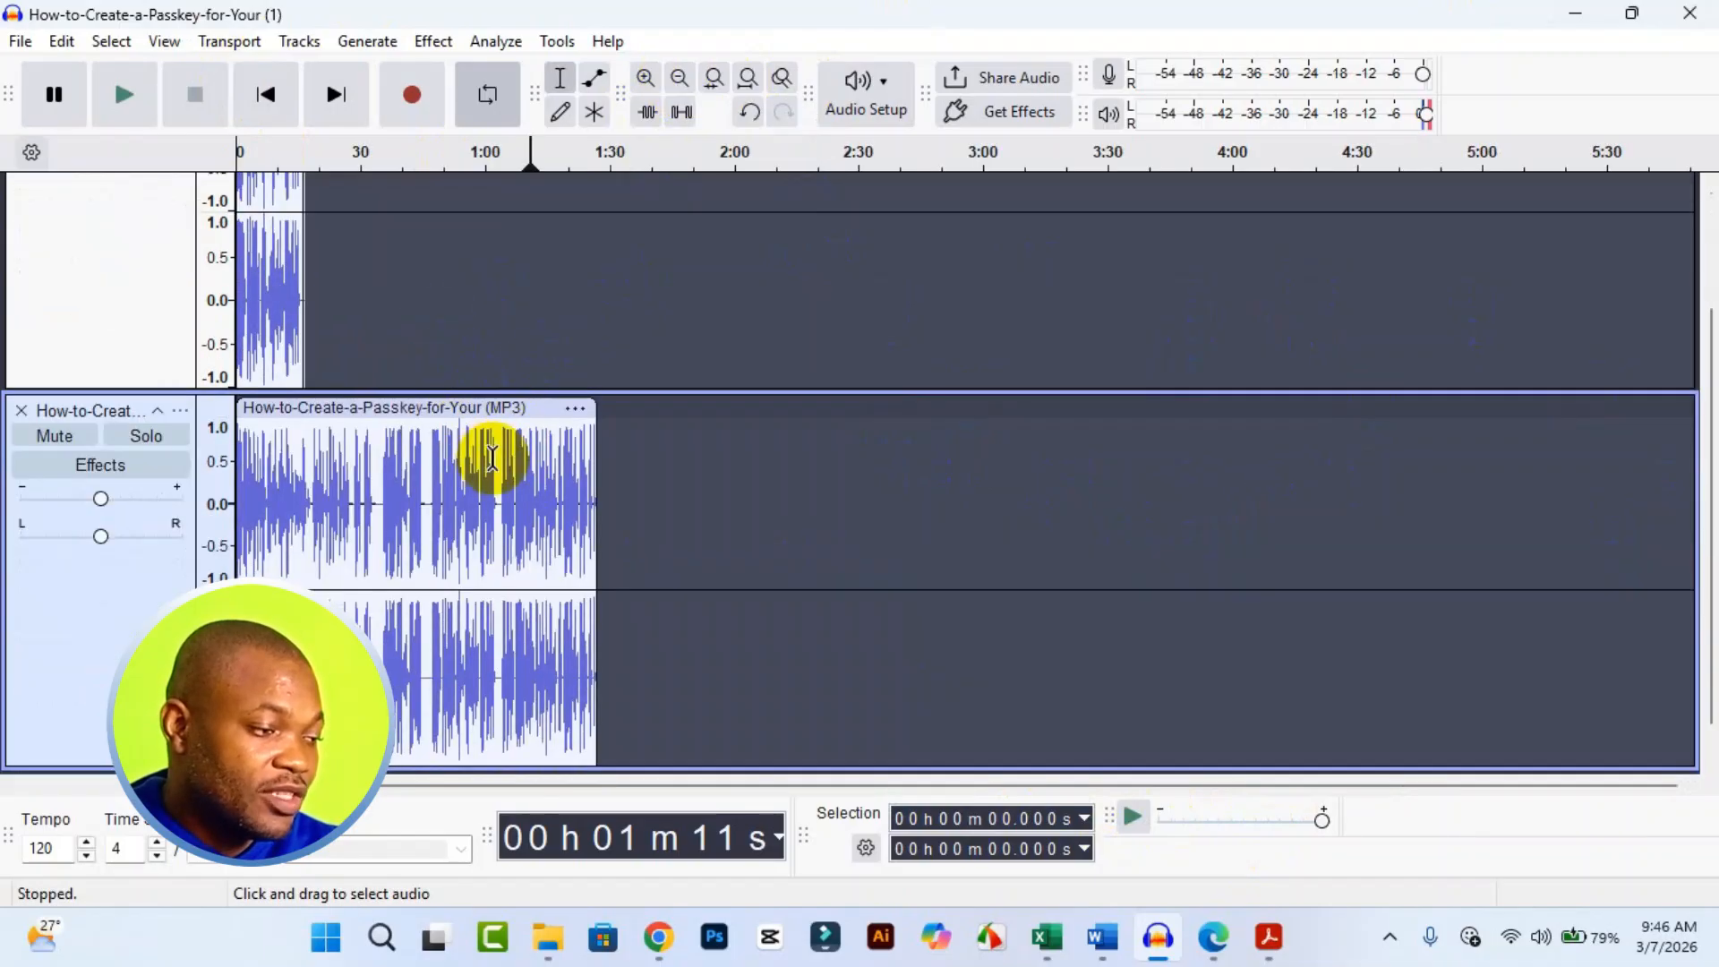
pyautogui.click(301, 328)
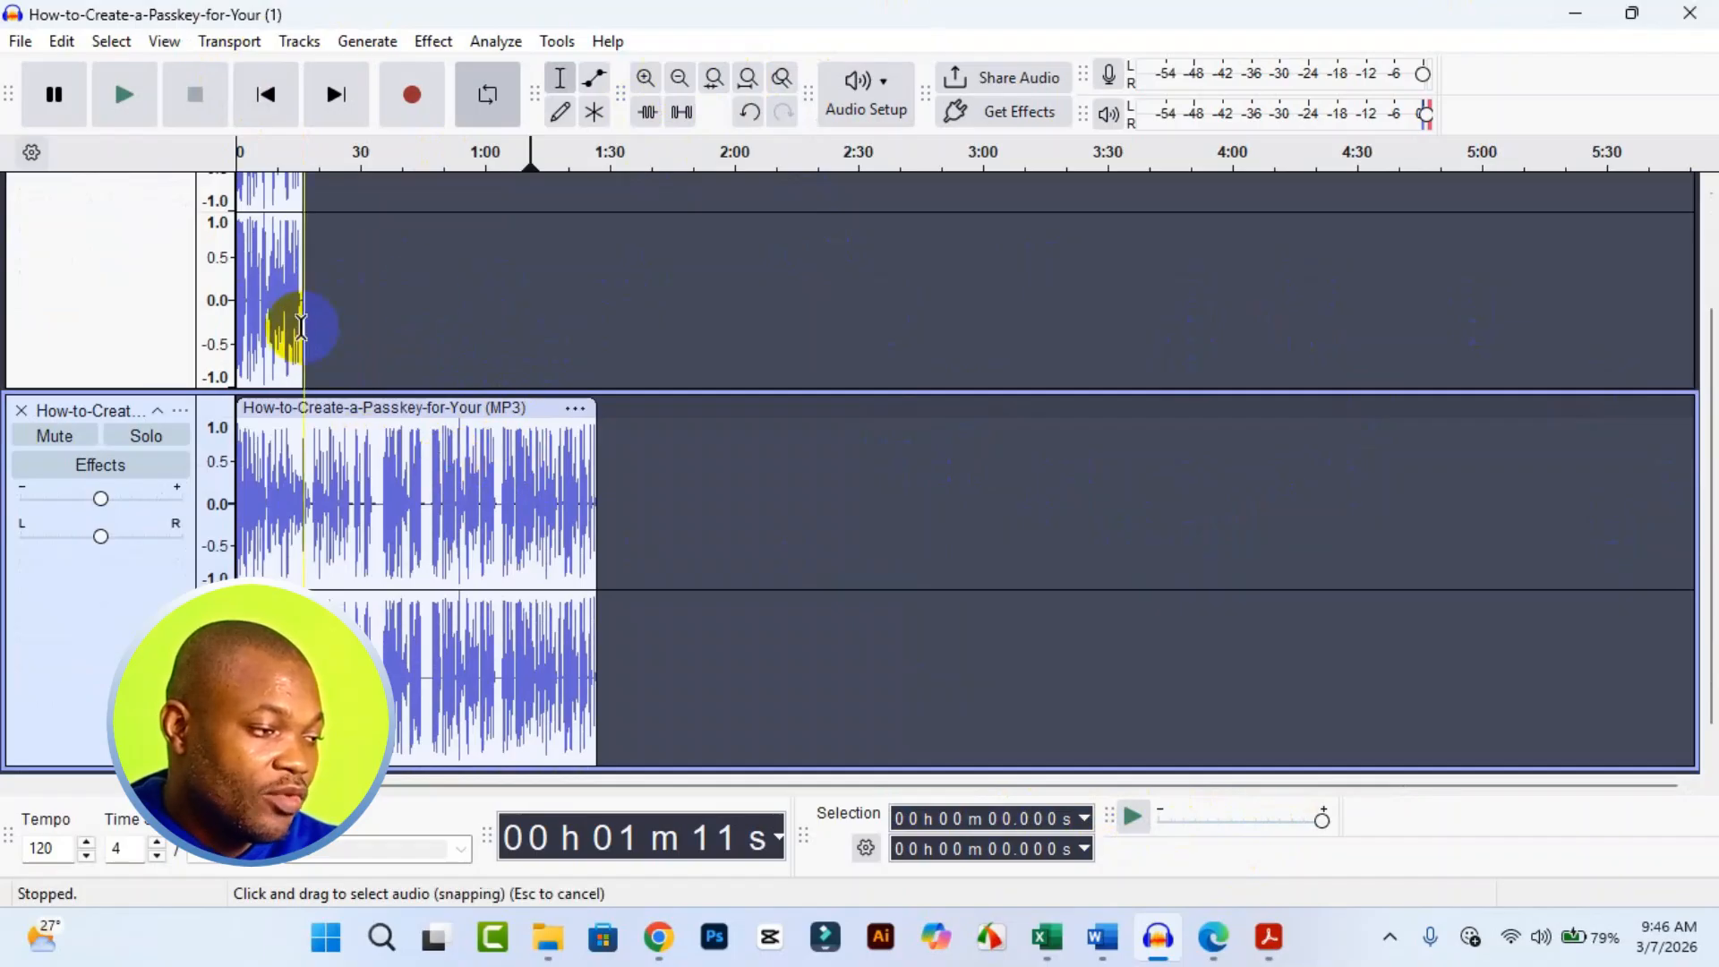
pyautogui.click(286, 322)
pyautogui.scroll(2, 287, 323)
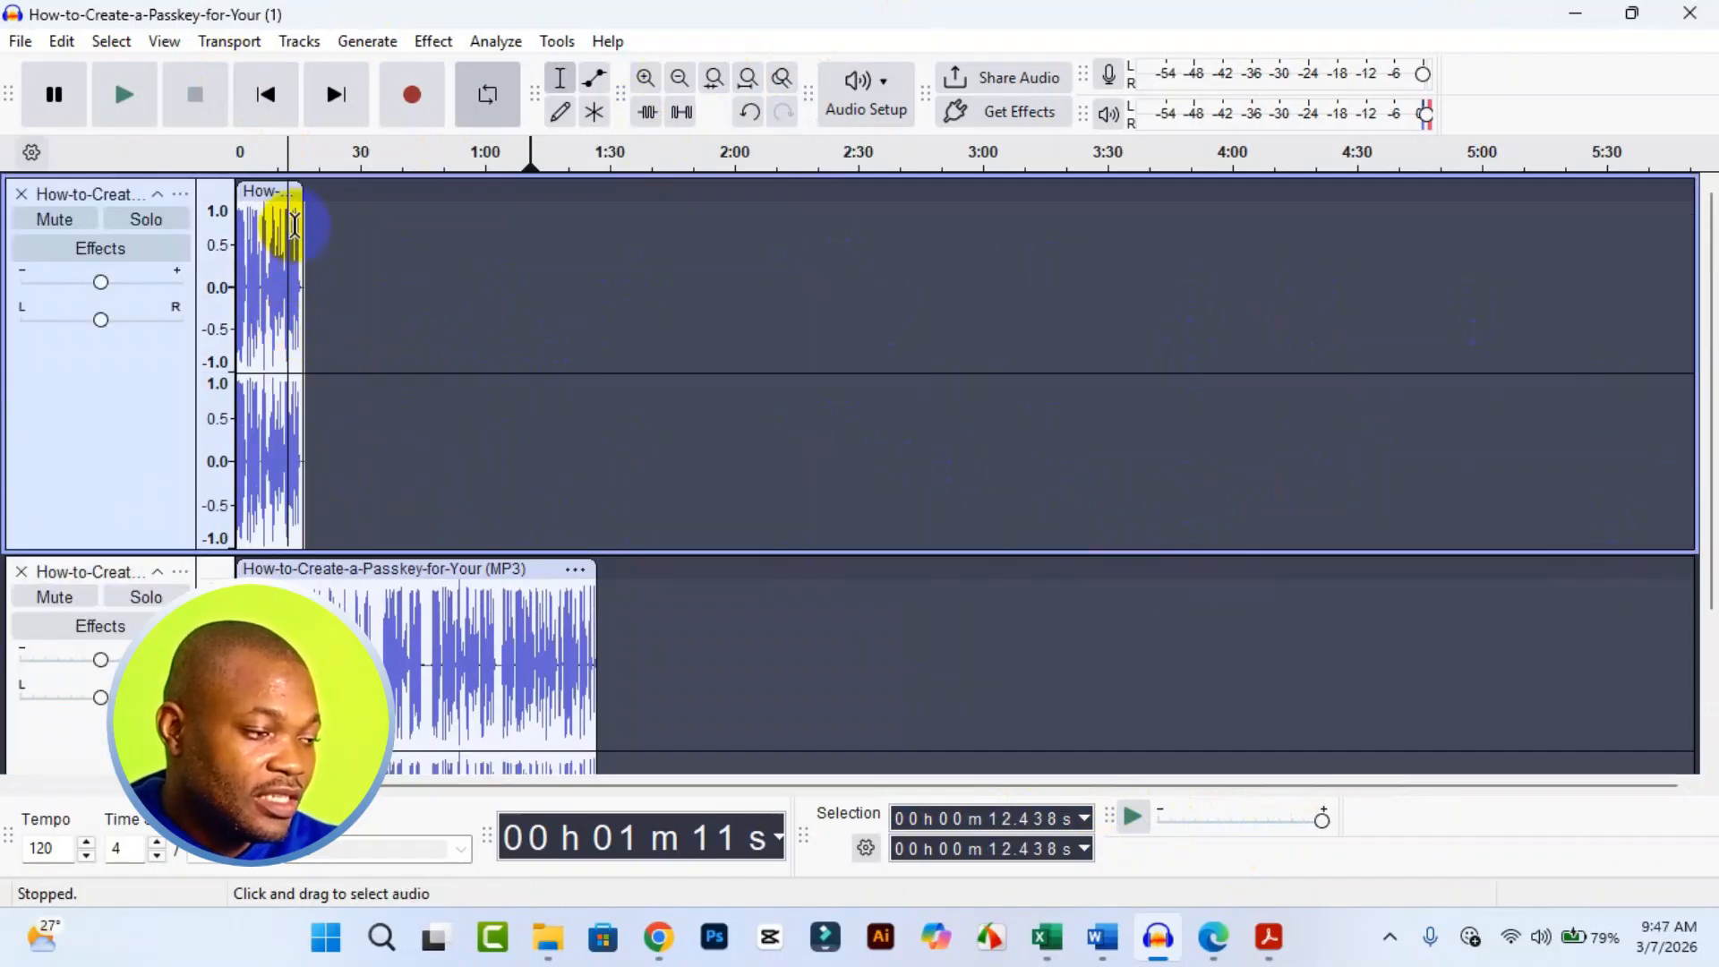
pyautogui.moveTo(273, 191); pyautogui.dragTo(1049, 253)
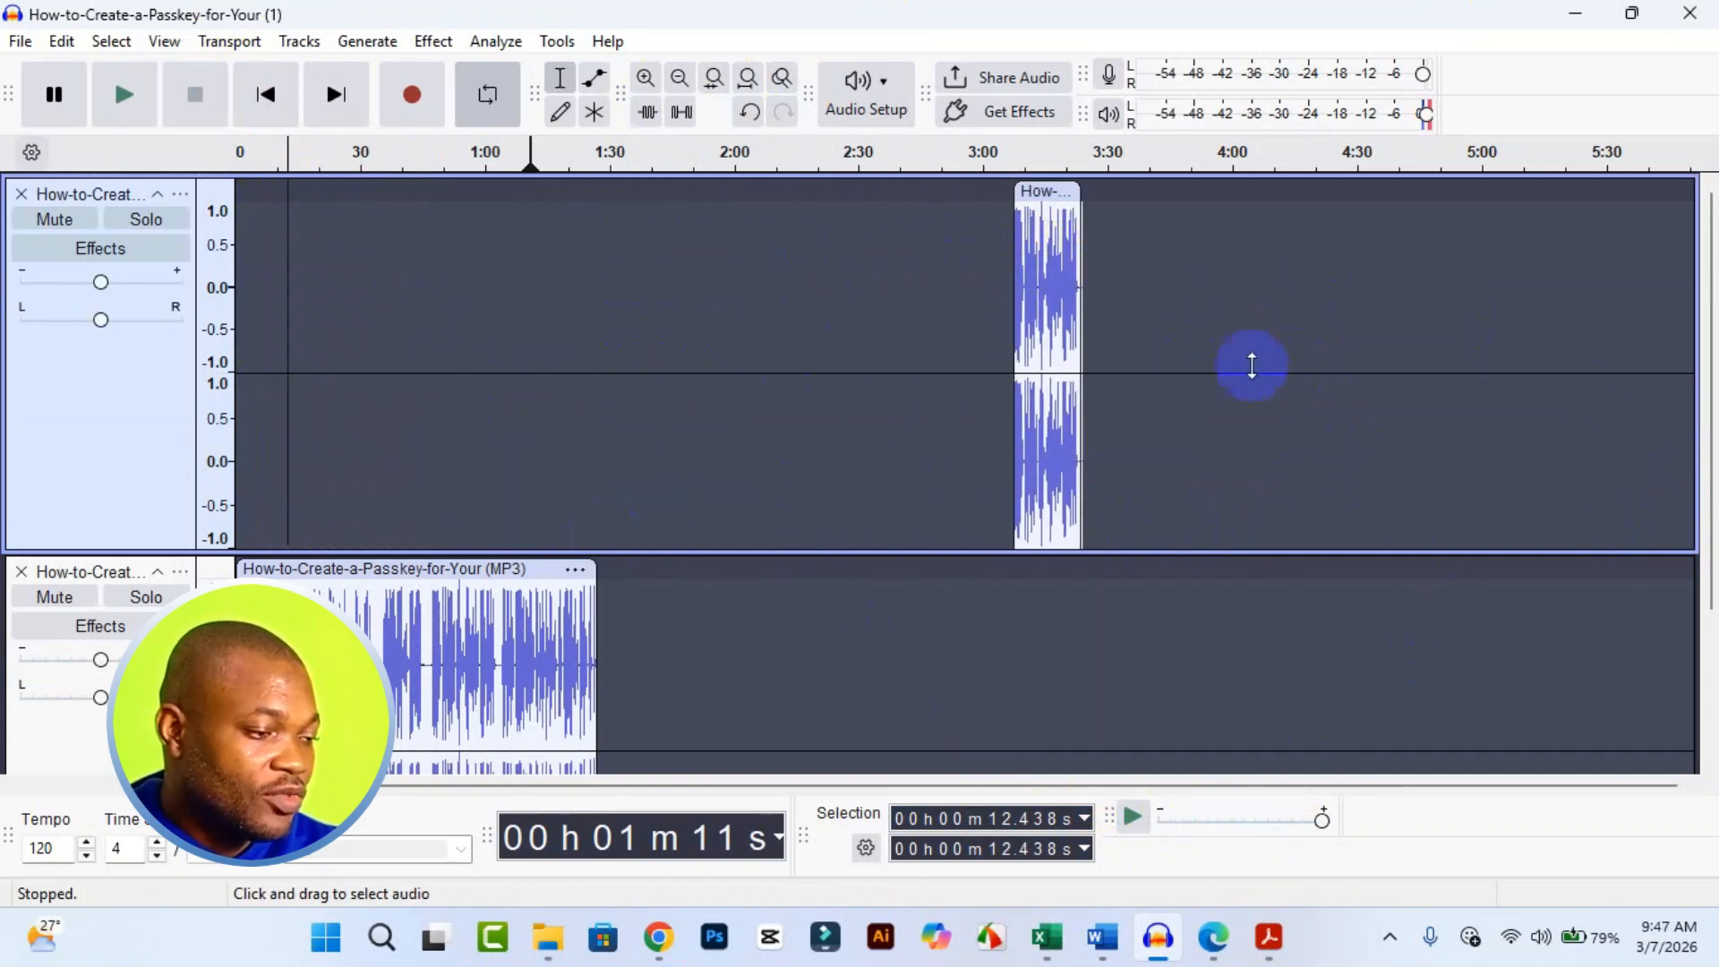
# Move the How-to-Create-a-Passkey-for-Your (MP3) clip from the second track to the start of the first track.
pyautogui.click(448, 573)
pyautogui.moveTo(436, 421); pyautogui.dragTo(428, 324)
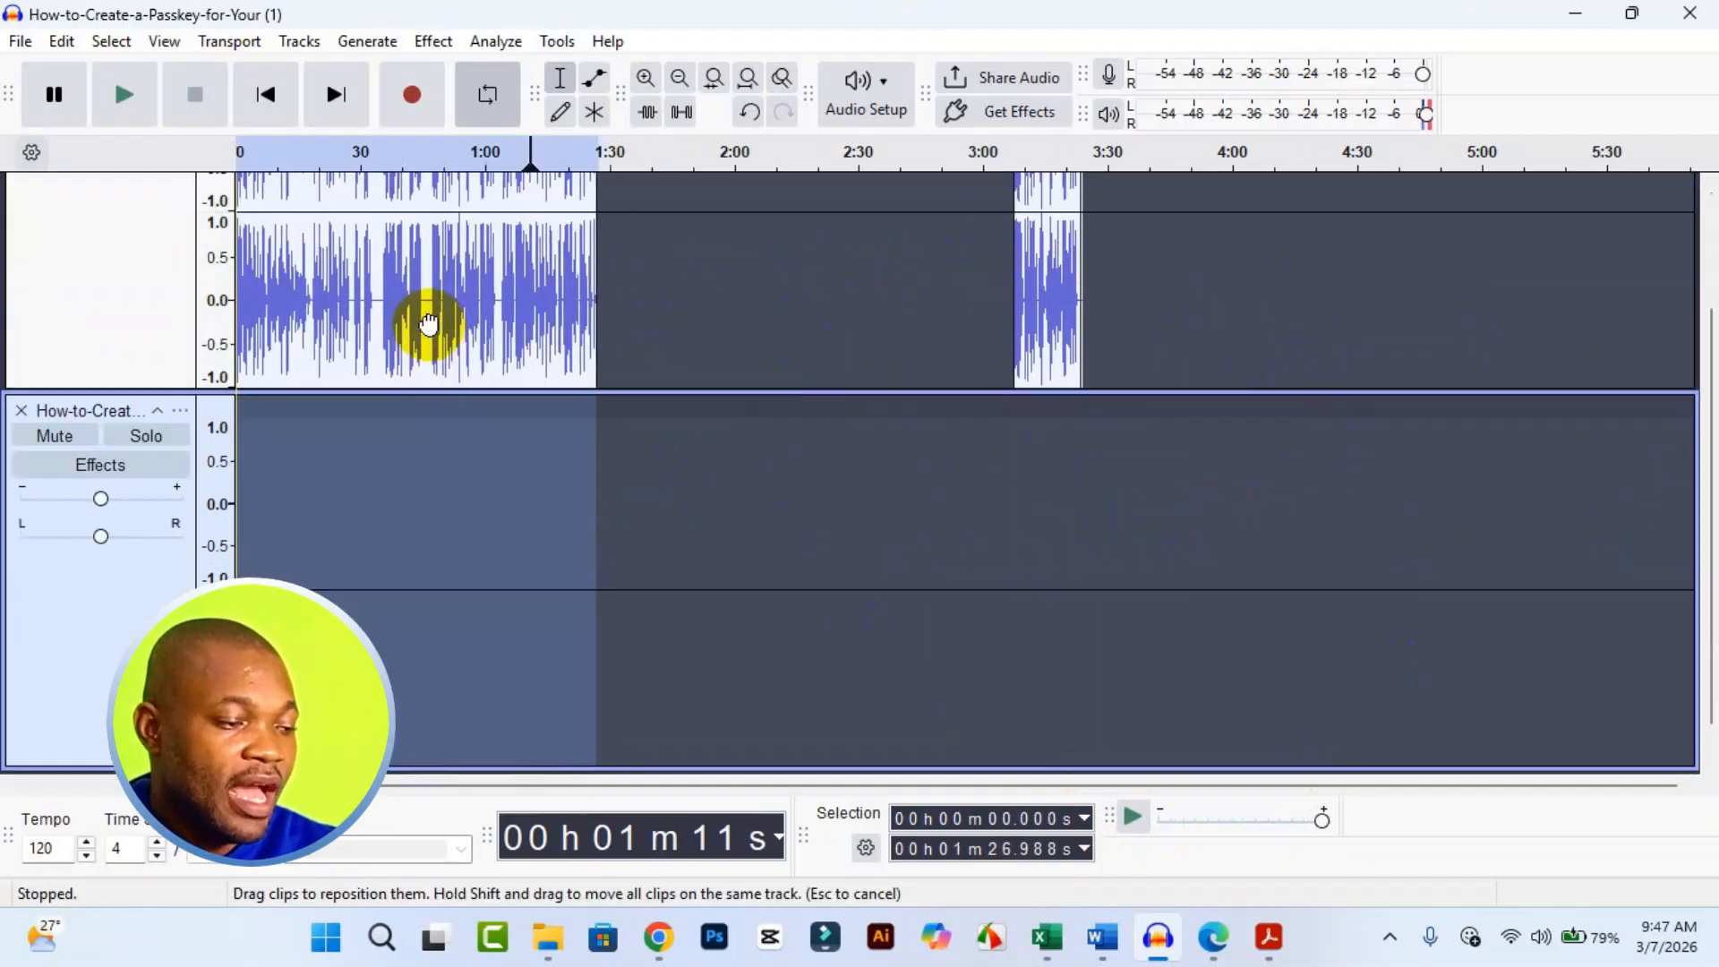
pyautogui.click(682, 490)
pyautogui.click(600, 614)
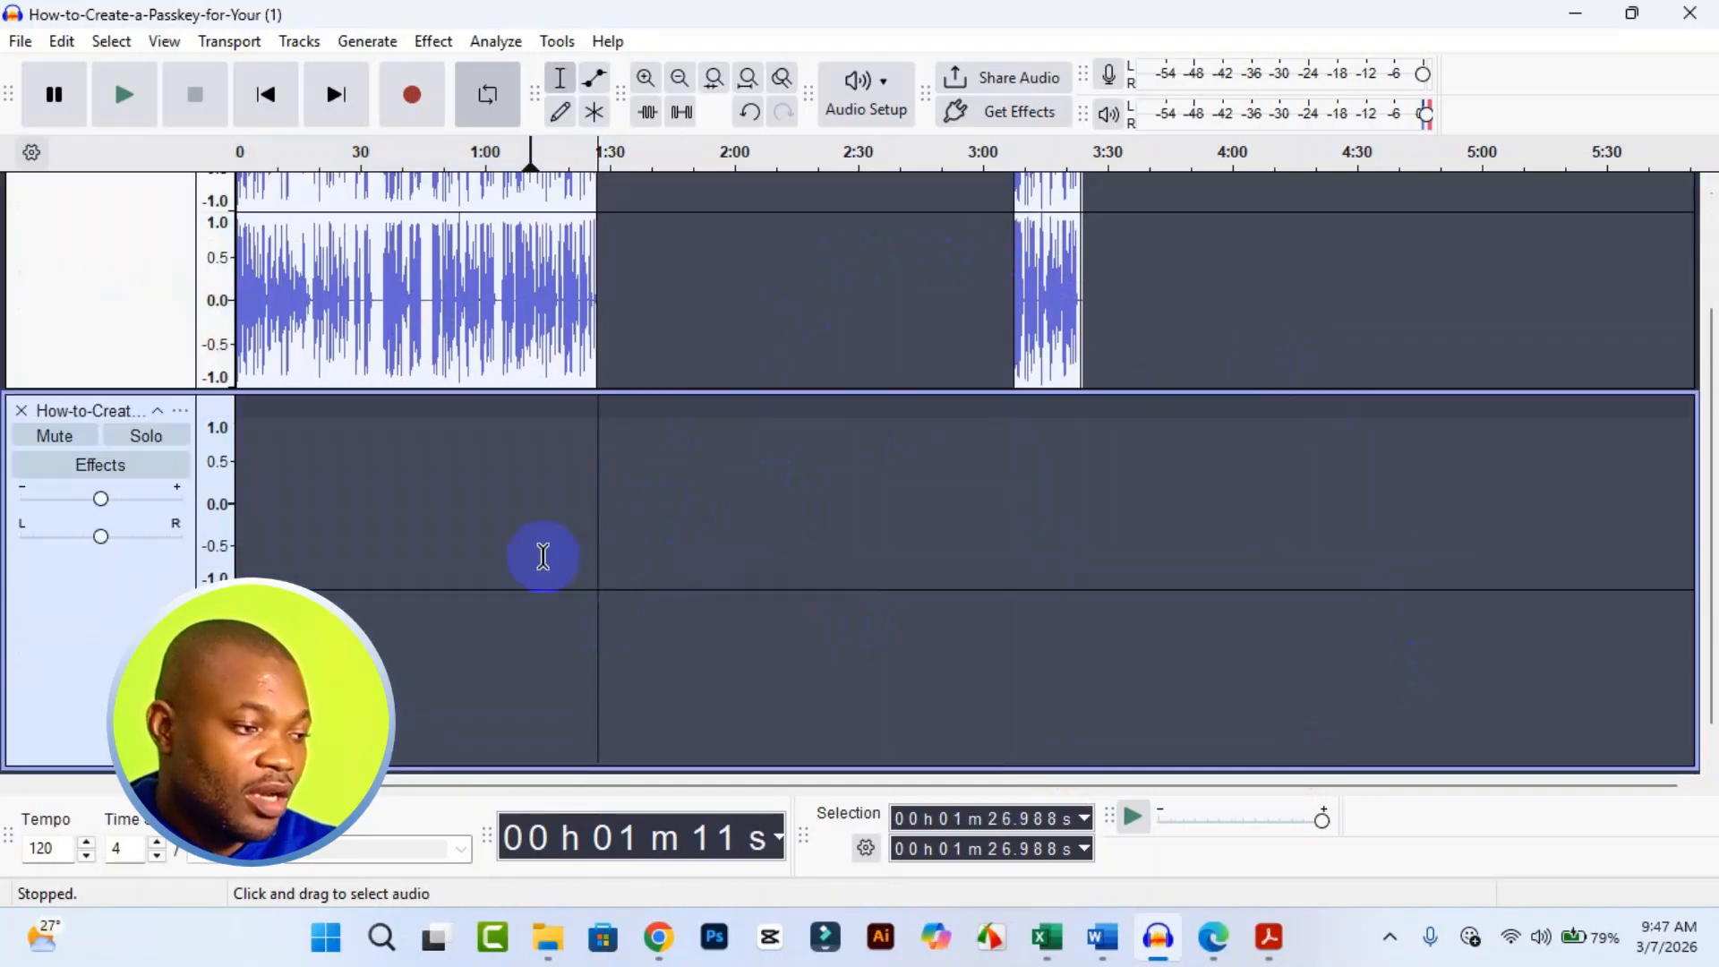
pyautogui.scroll(3, 779, 394)
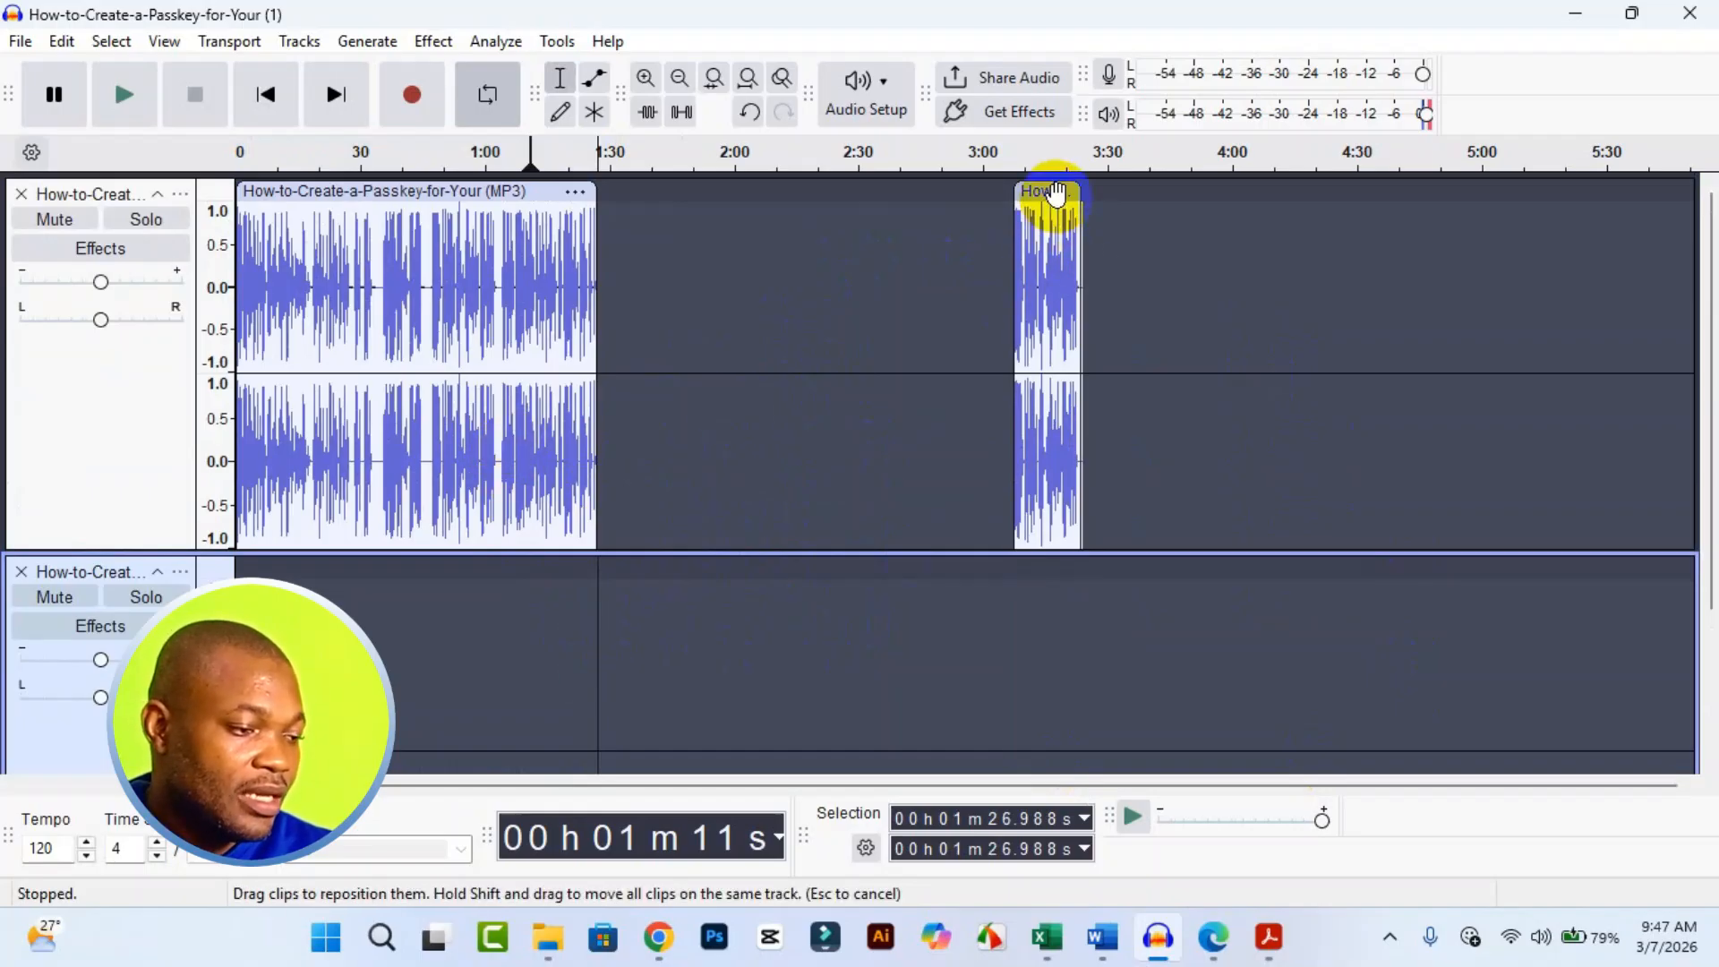
# Move the short clip directly against the end of the (MP3) clip and delete the empty second track.
pyautogui.click(1056, 193)
pyautogui.moveTo(1055, 195); pyautogui.dragTo(629, 492)
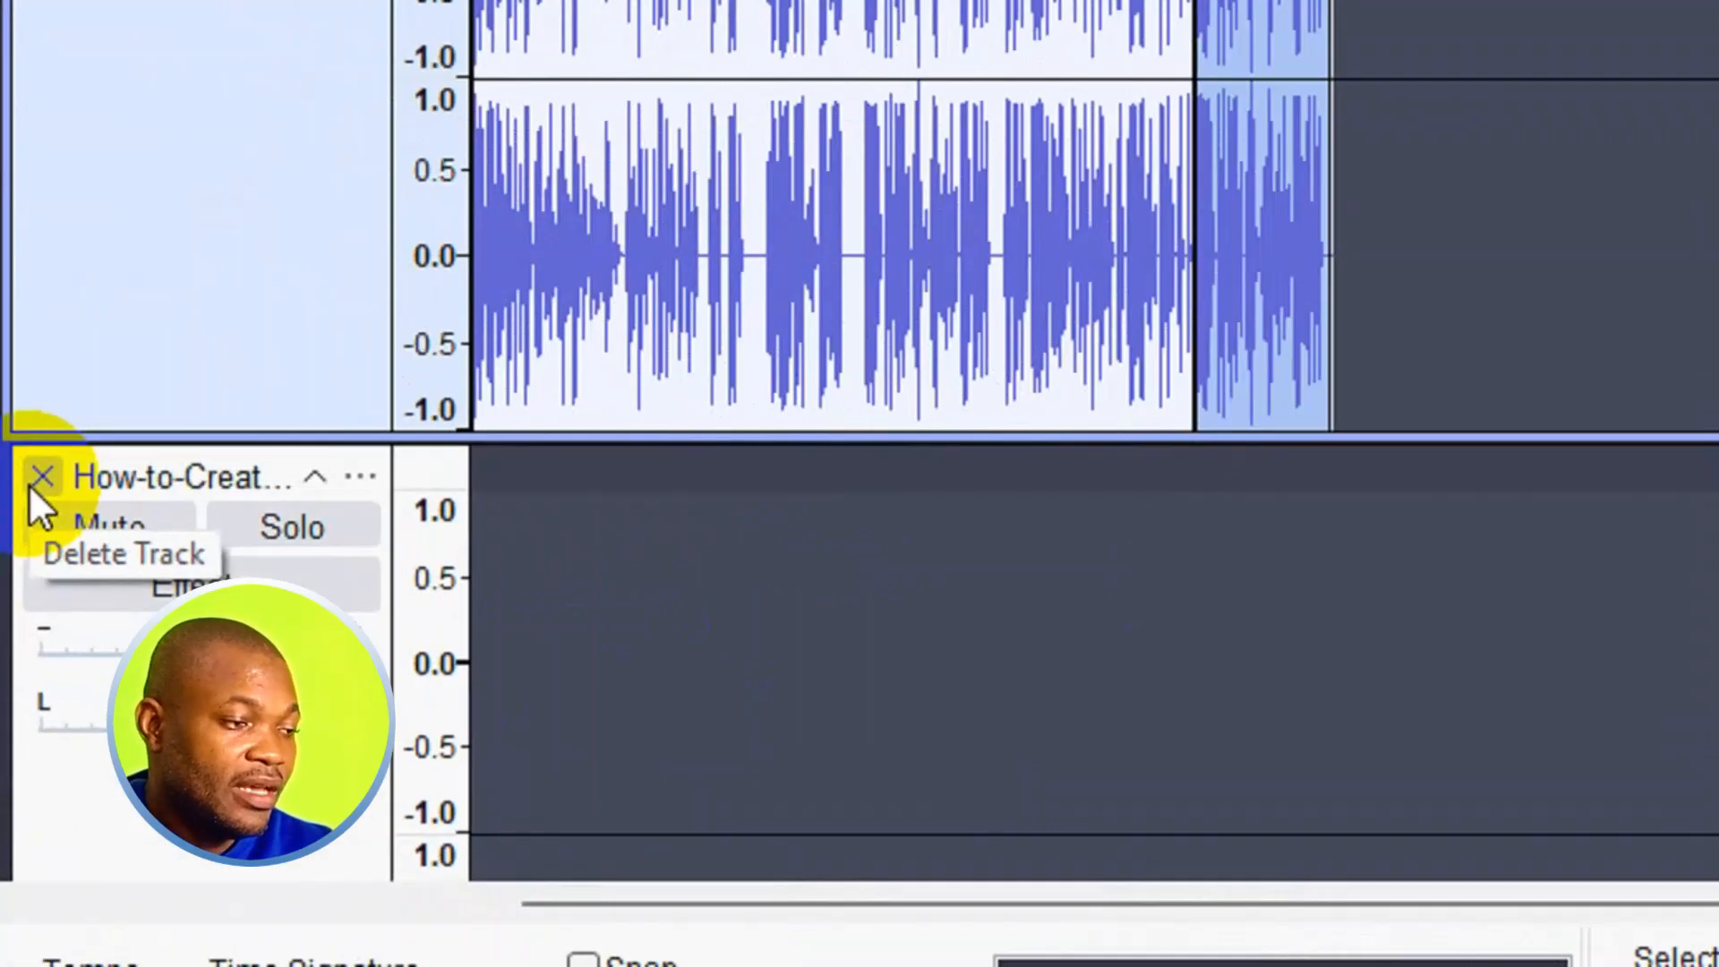
pyautogui.click(20, 572)
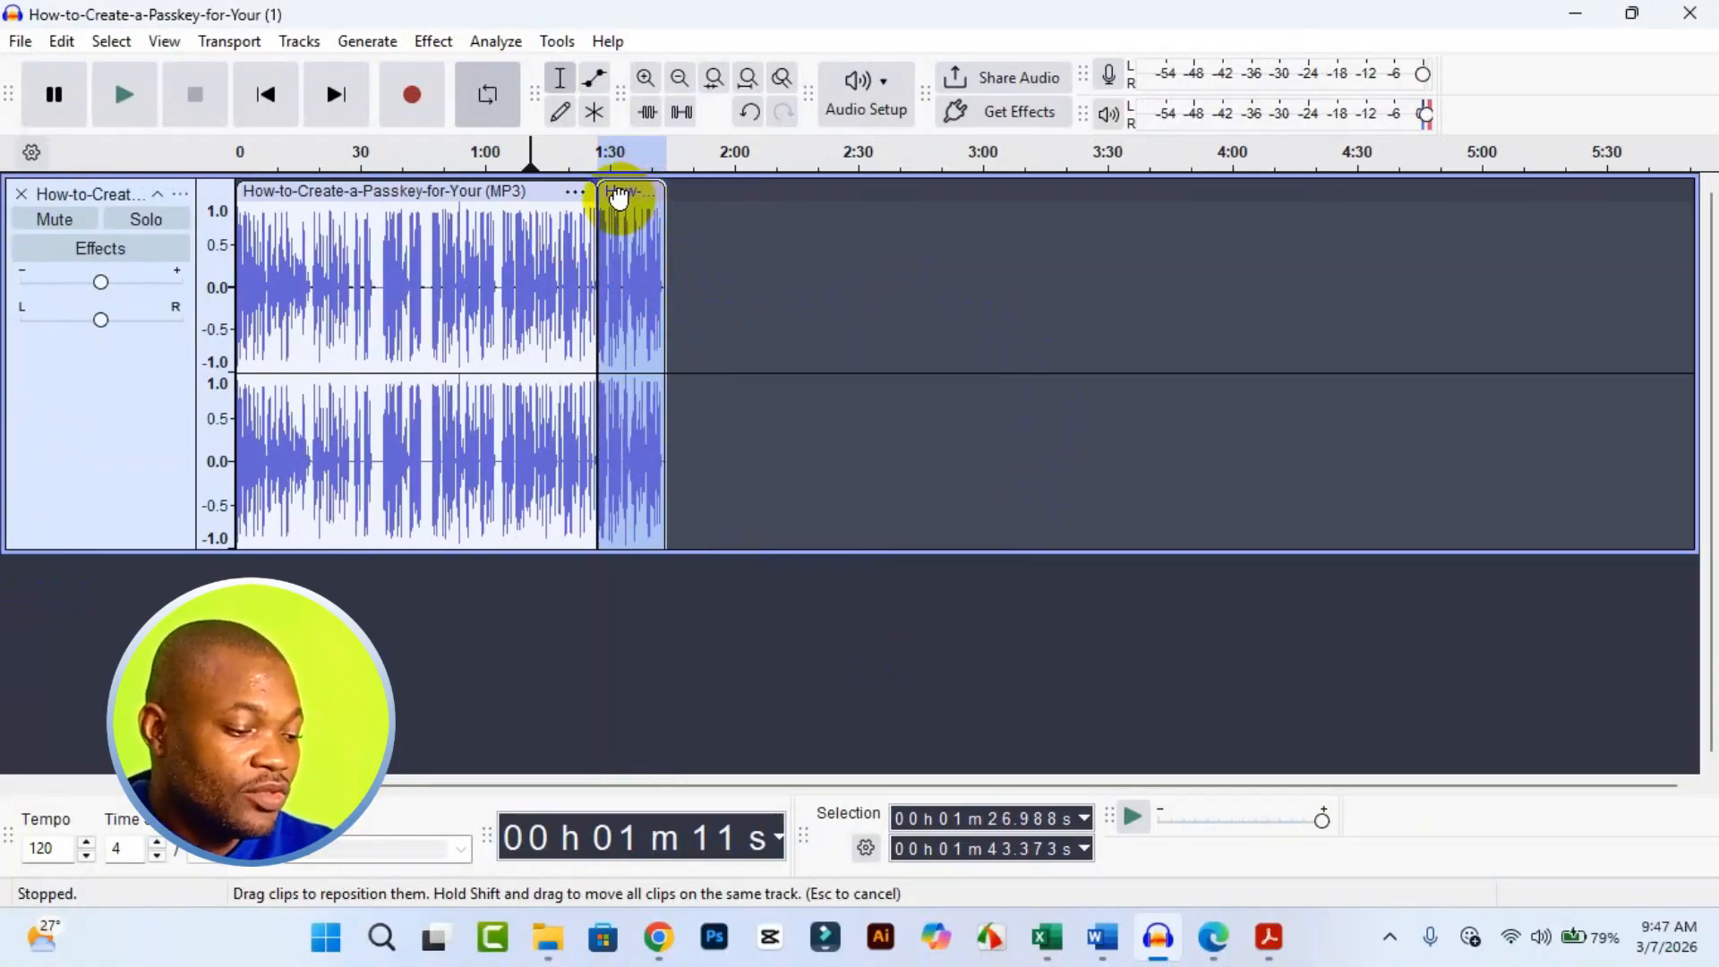
# Examine the join between the two clips at closer zoom and select the How-to-Create-a-Passkey-for-Your (1) clip.
pyautogui.click(650, 86)
pyautogui.click(652, 87)
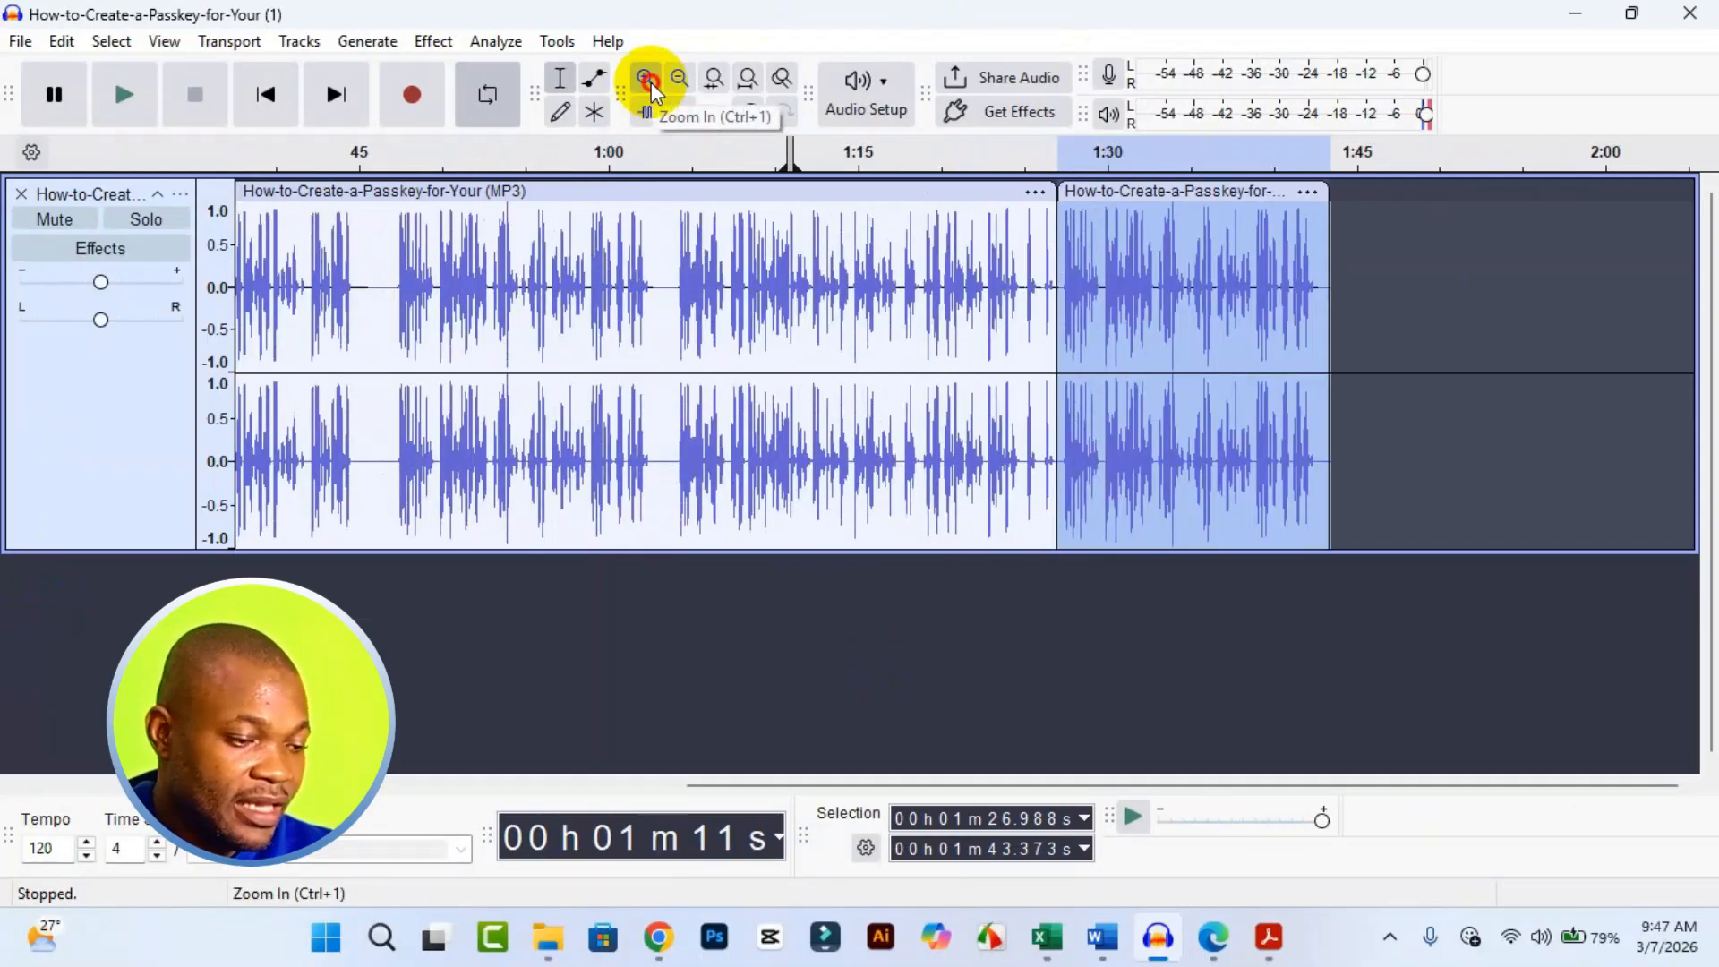
pyautogui.click(651, 86)
pyautogui.click(896, 824)
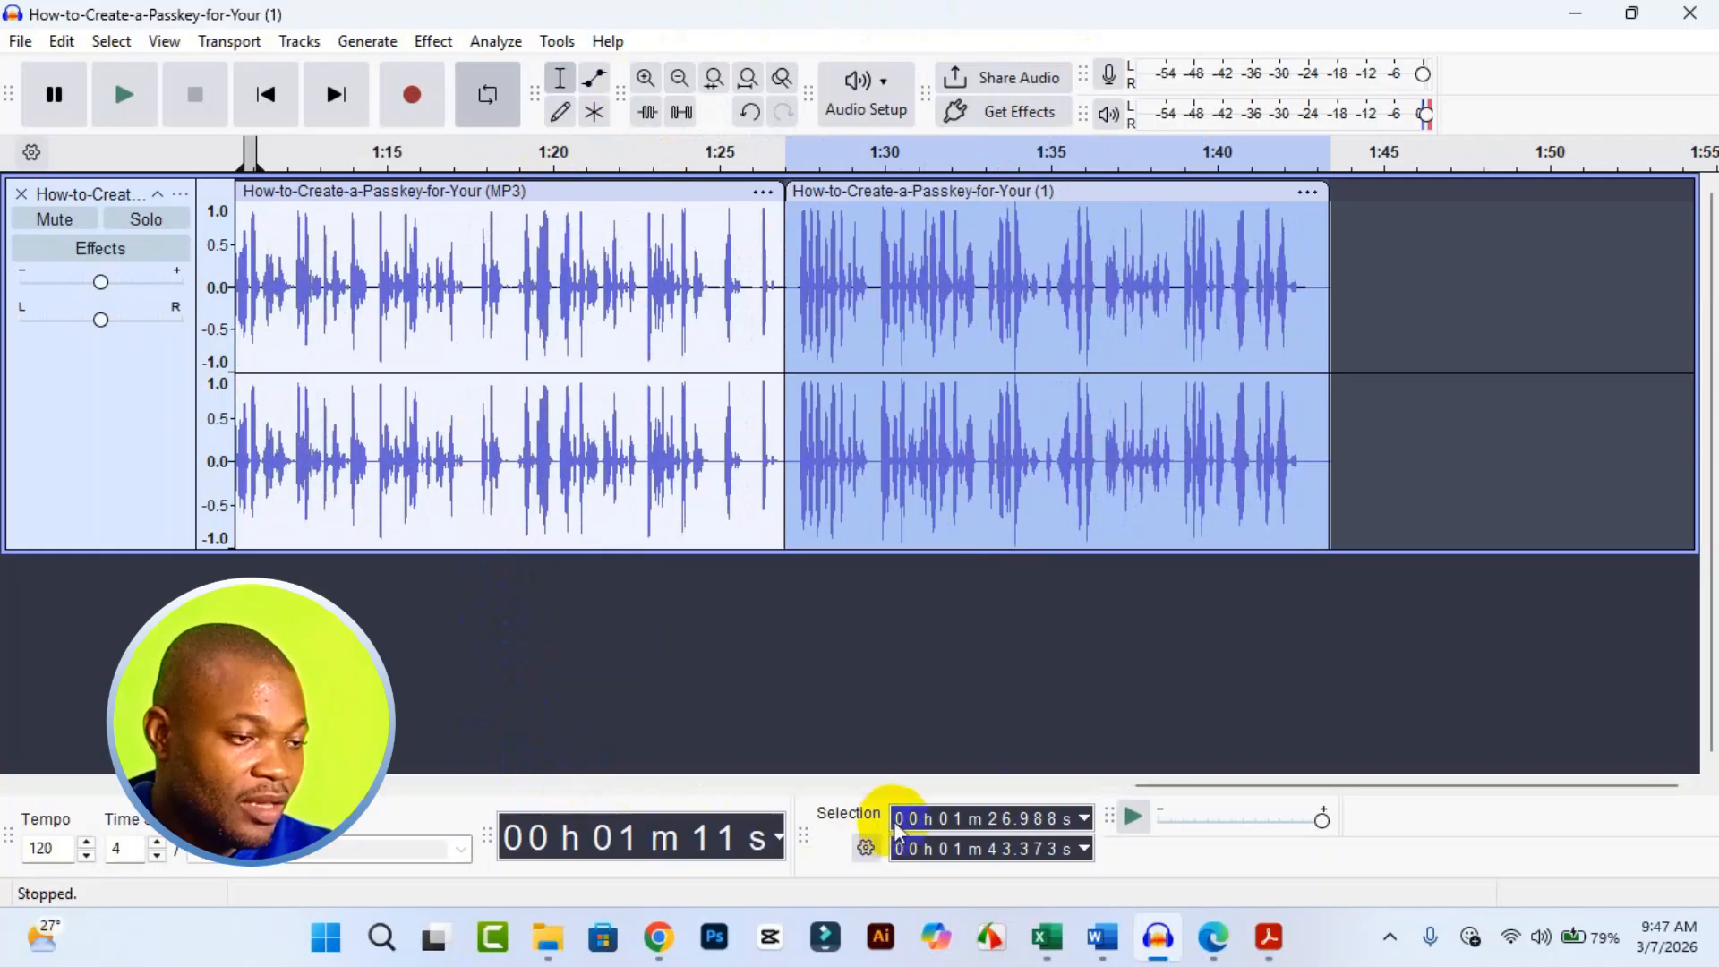
pyautogui.click(1146, 785)
pyautogui.moveTo(1139, 788); pyautogui.dragTo(959, 814)
pyautogui.click(1425, 326)
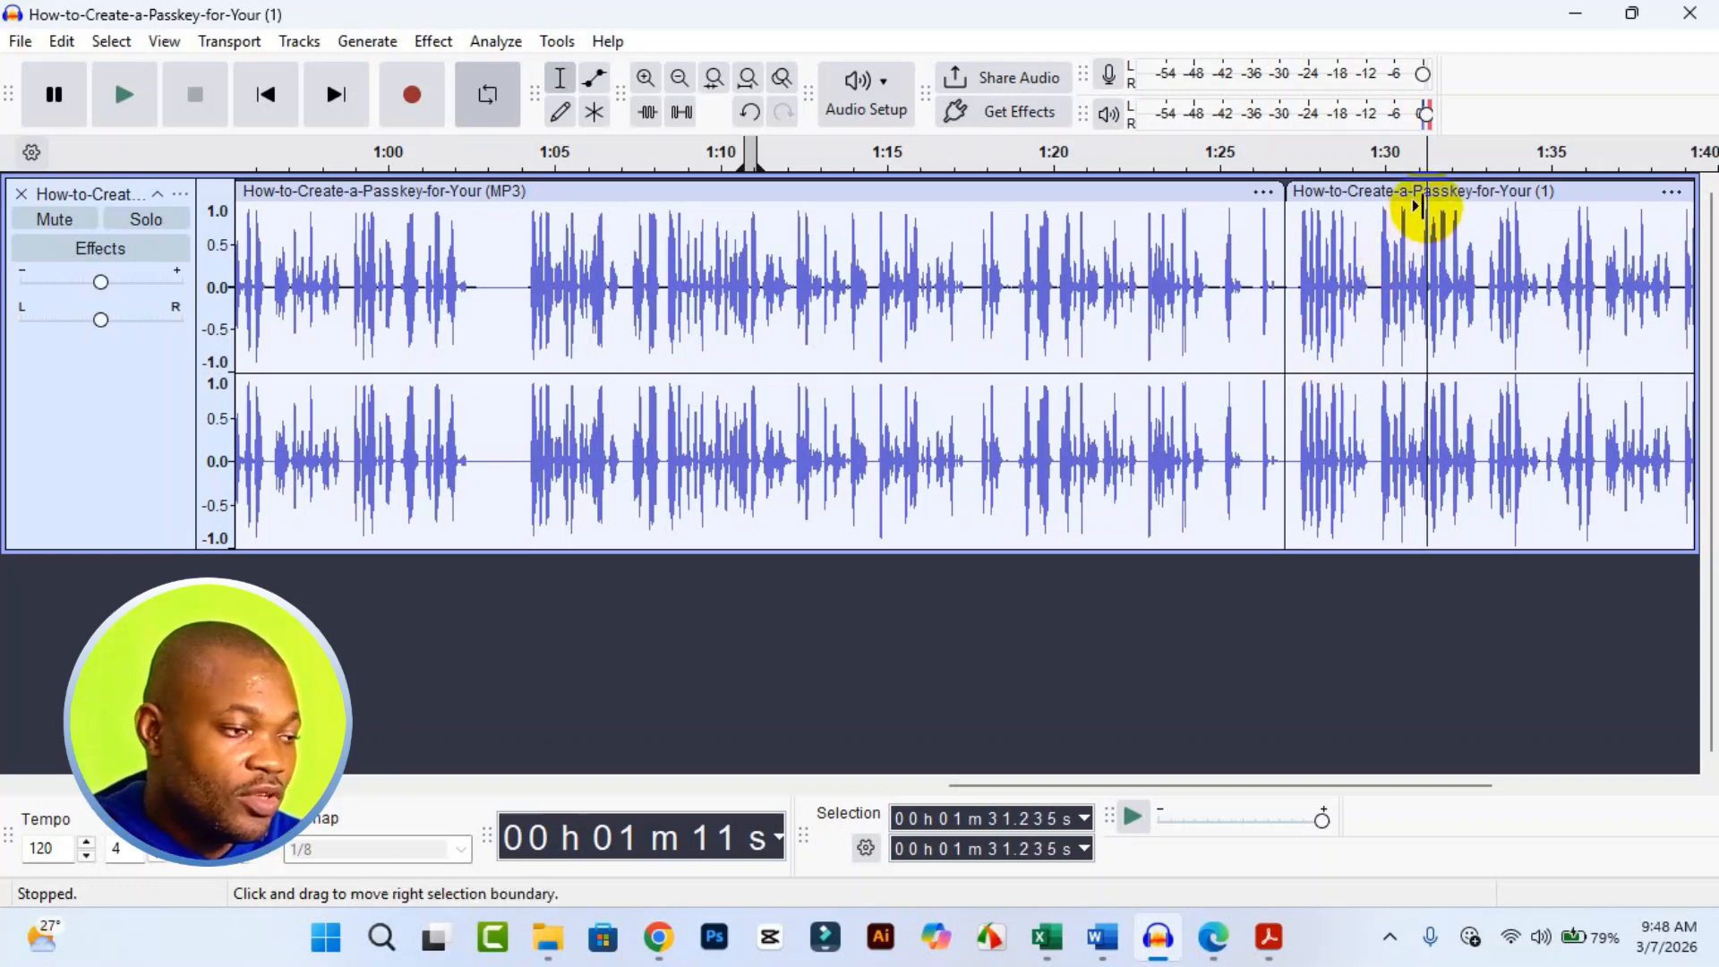
pyautogui.click(1418, 191)
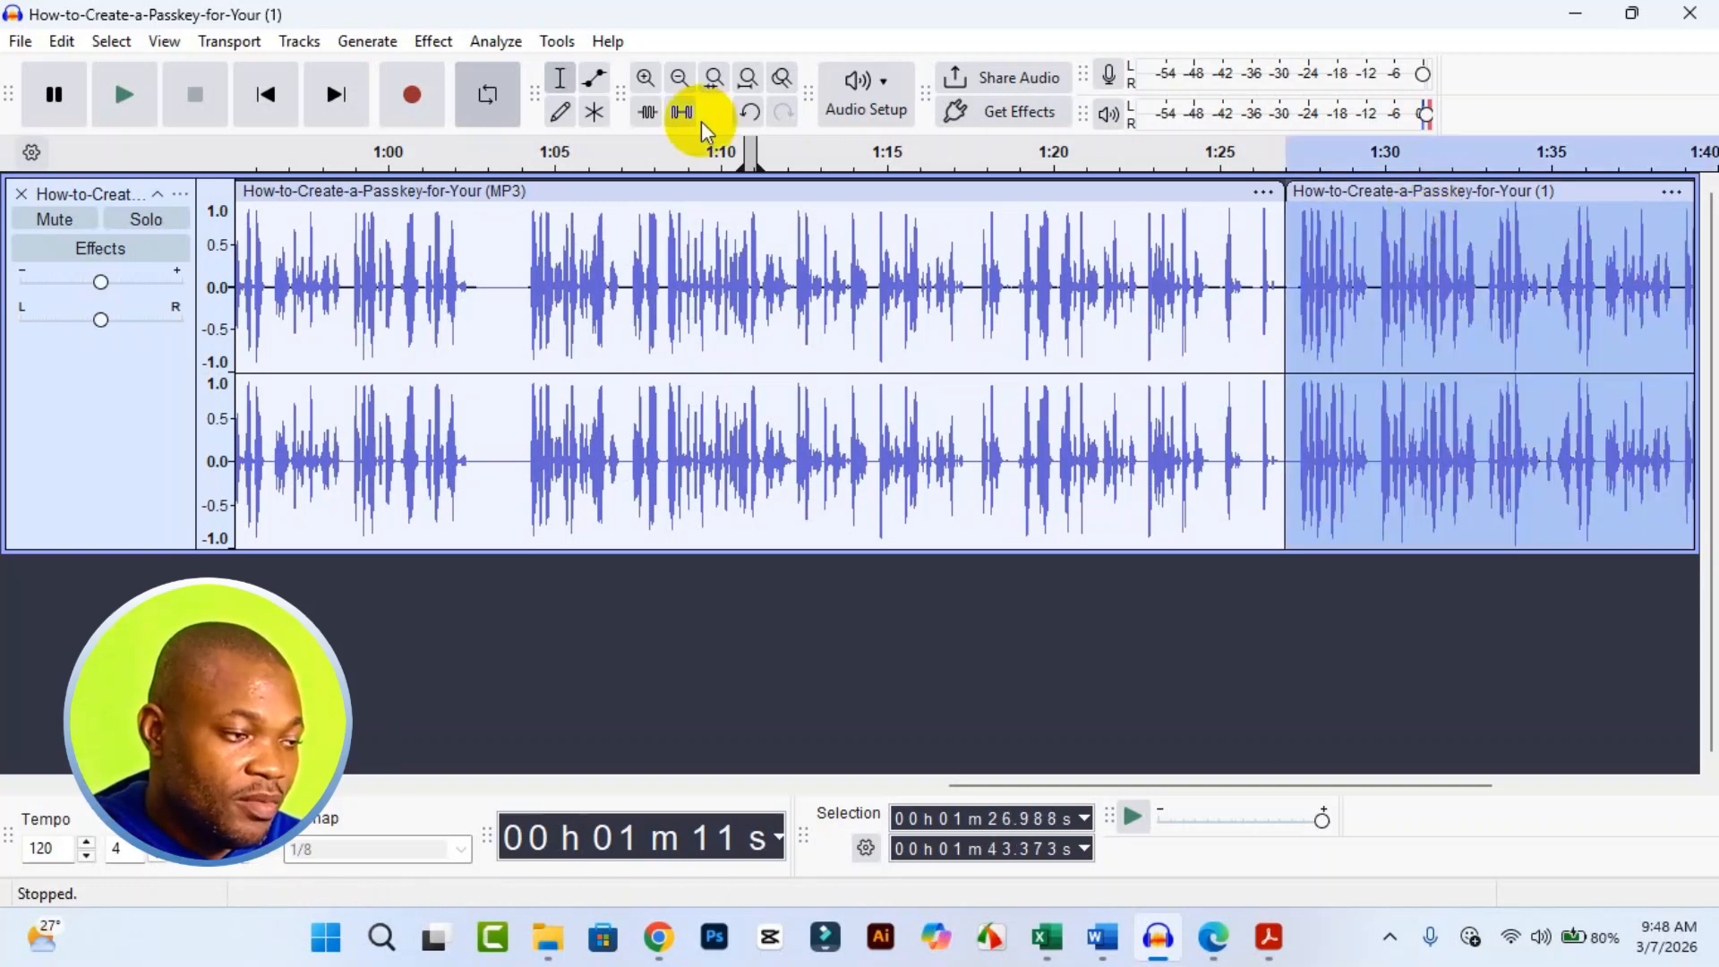
# Cut the silent opening of the (1) clip, from its start at 1:26.988 to about 1:27.481.
pyautogui.click(647, 79)
pyautogui.click(647, 78)
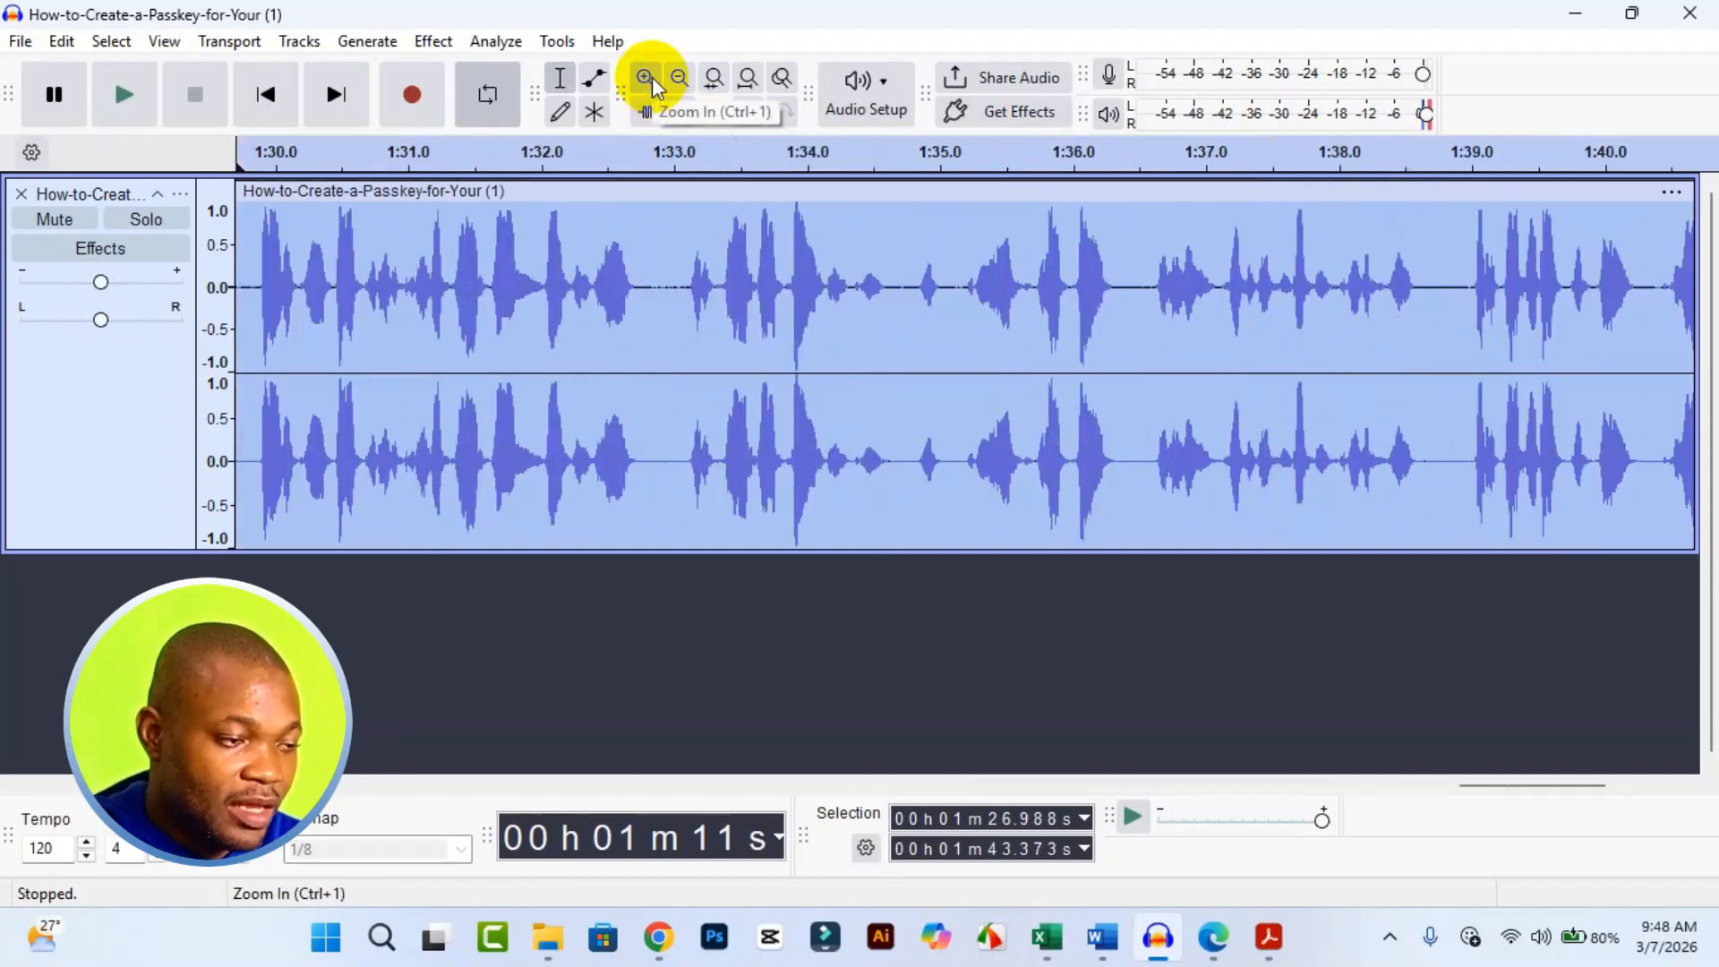
pyautogui.click(1456, 786)
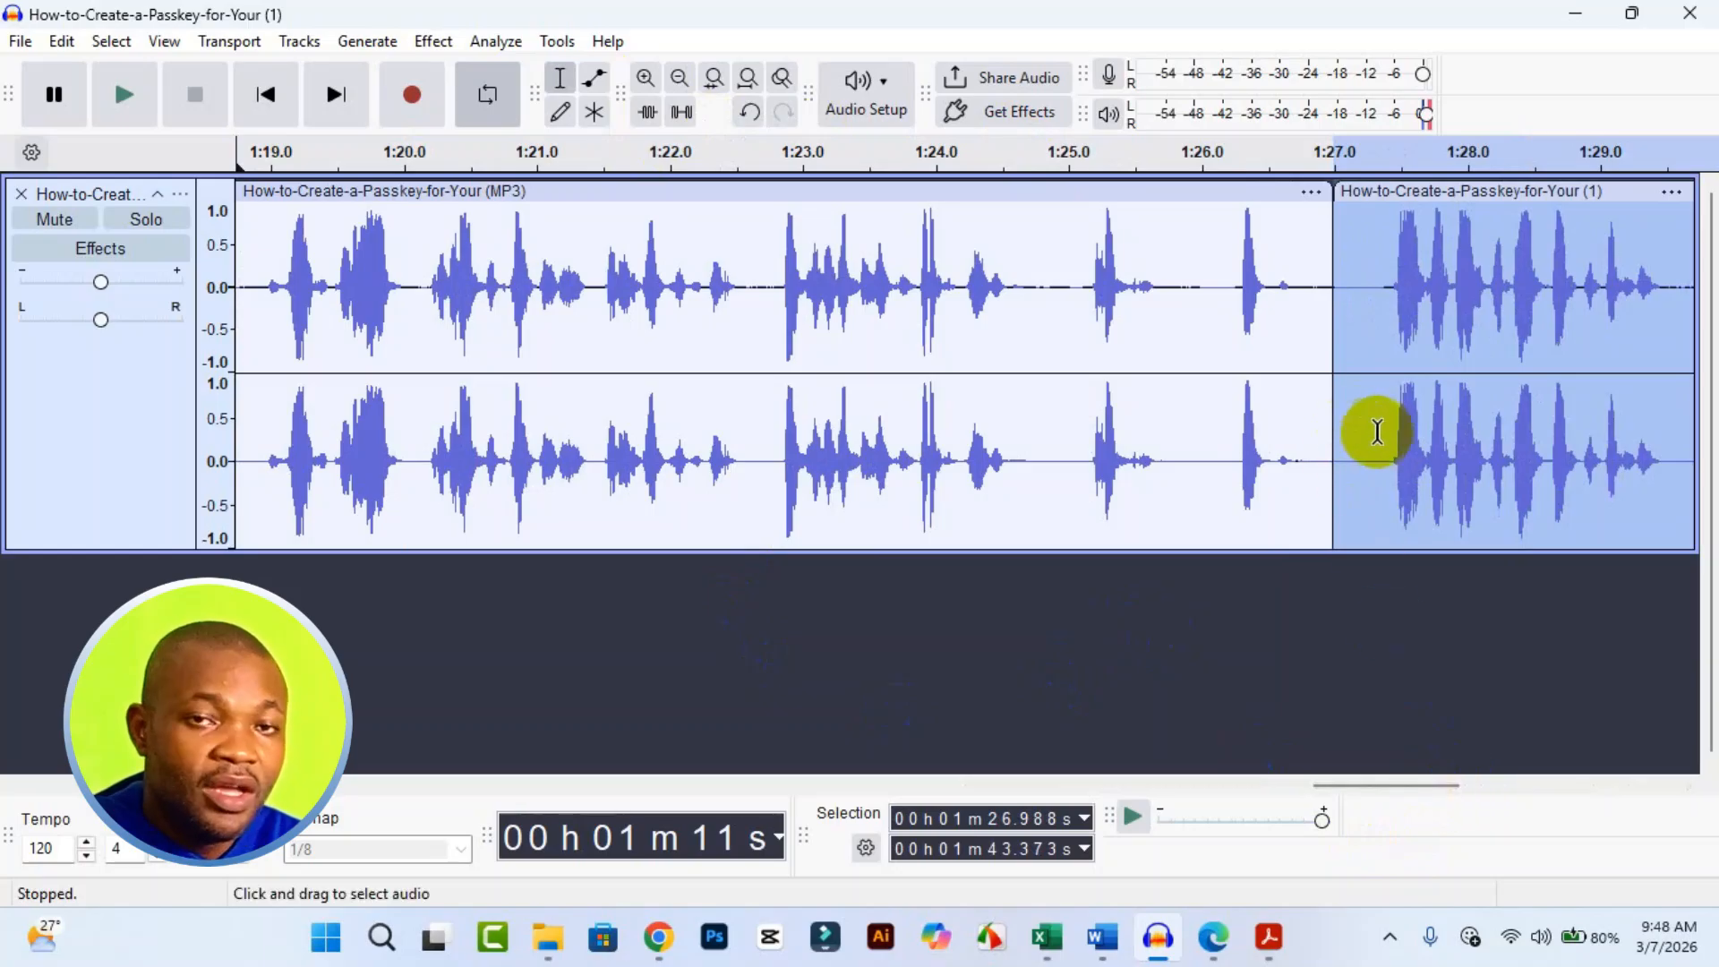
pyautogui.click(1394, 433)
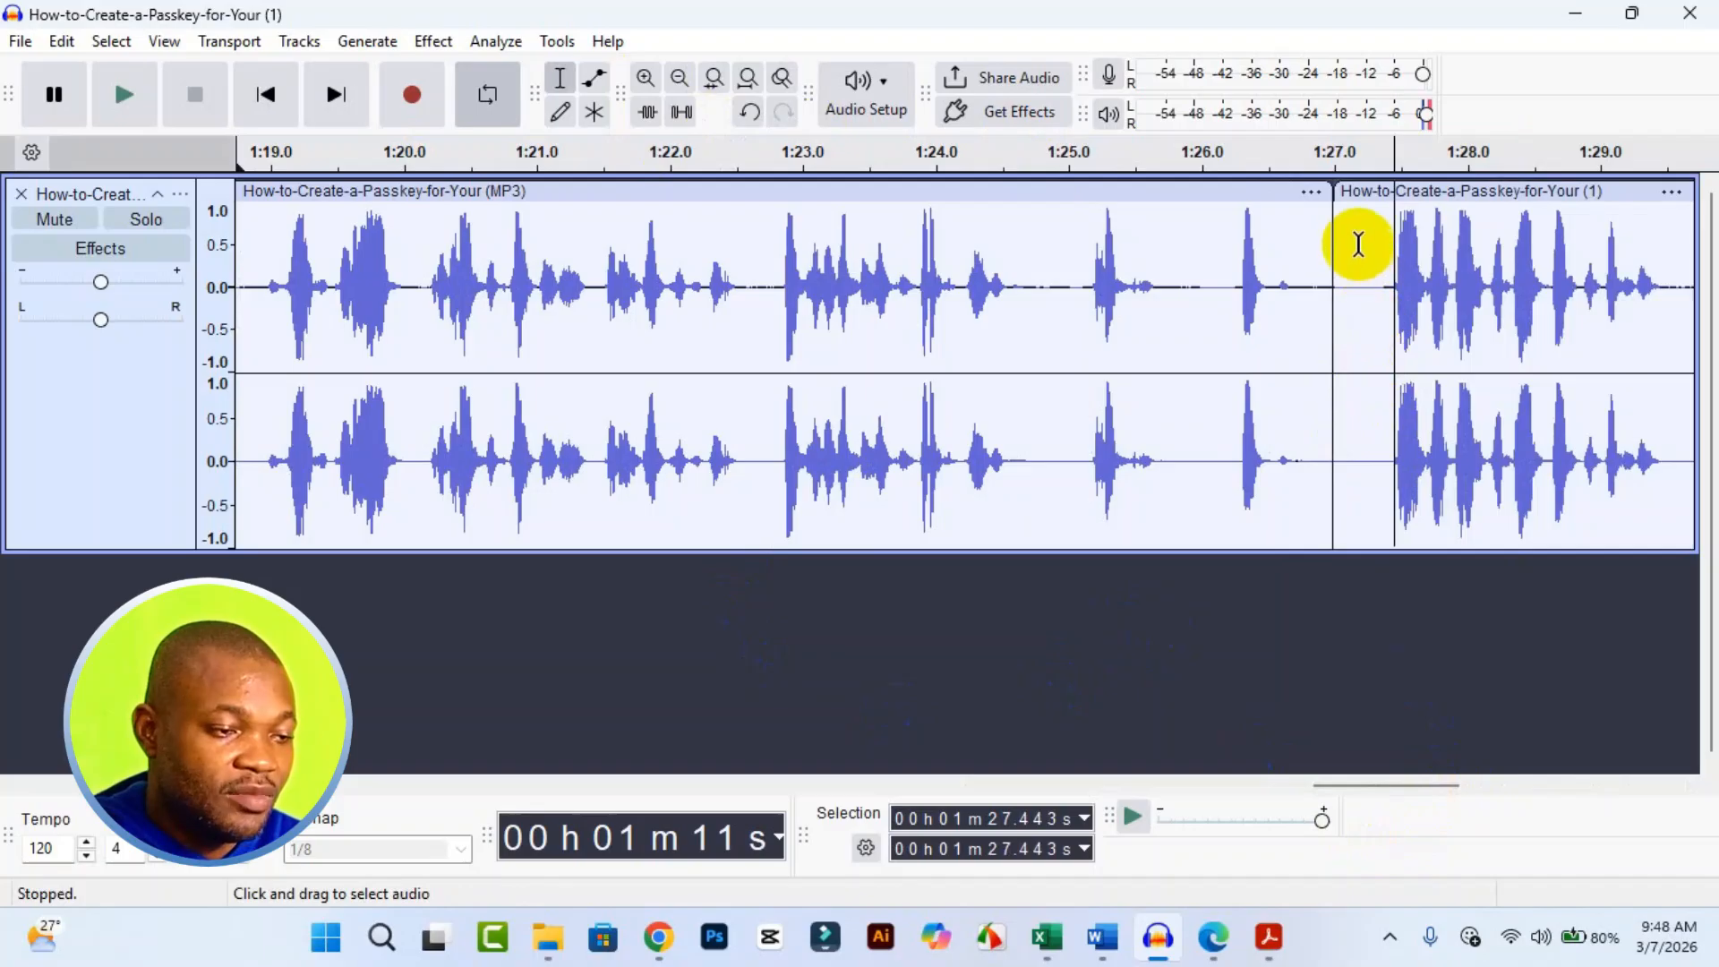
pyautogui.moveTo(1358, 229); pyautogui.dragTo(1334, 338)
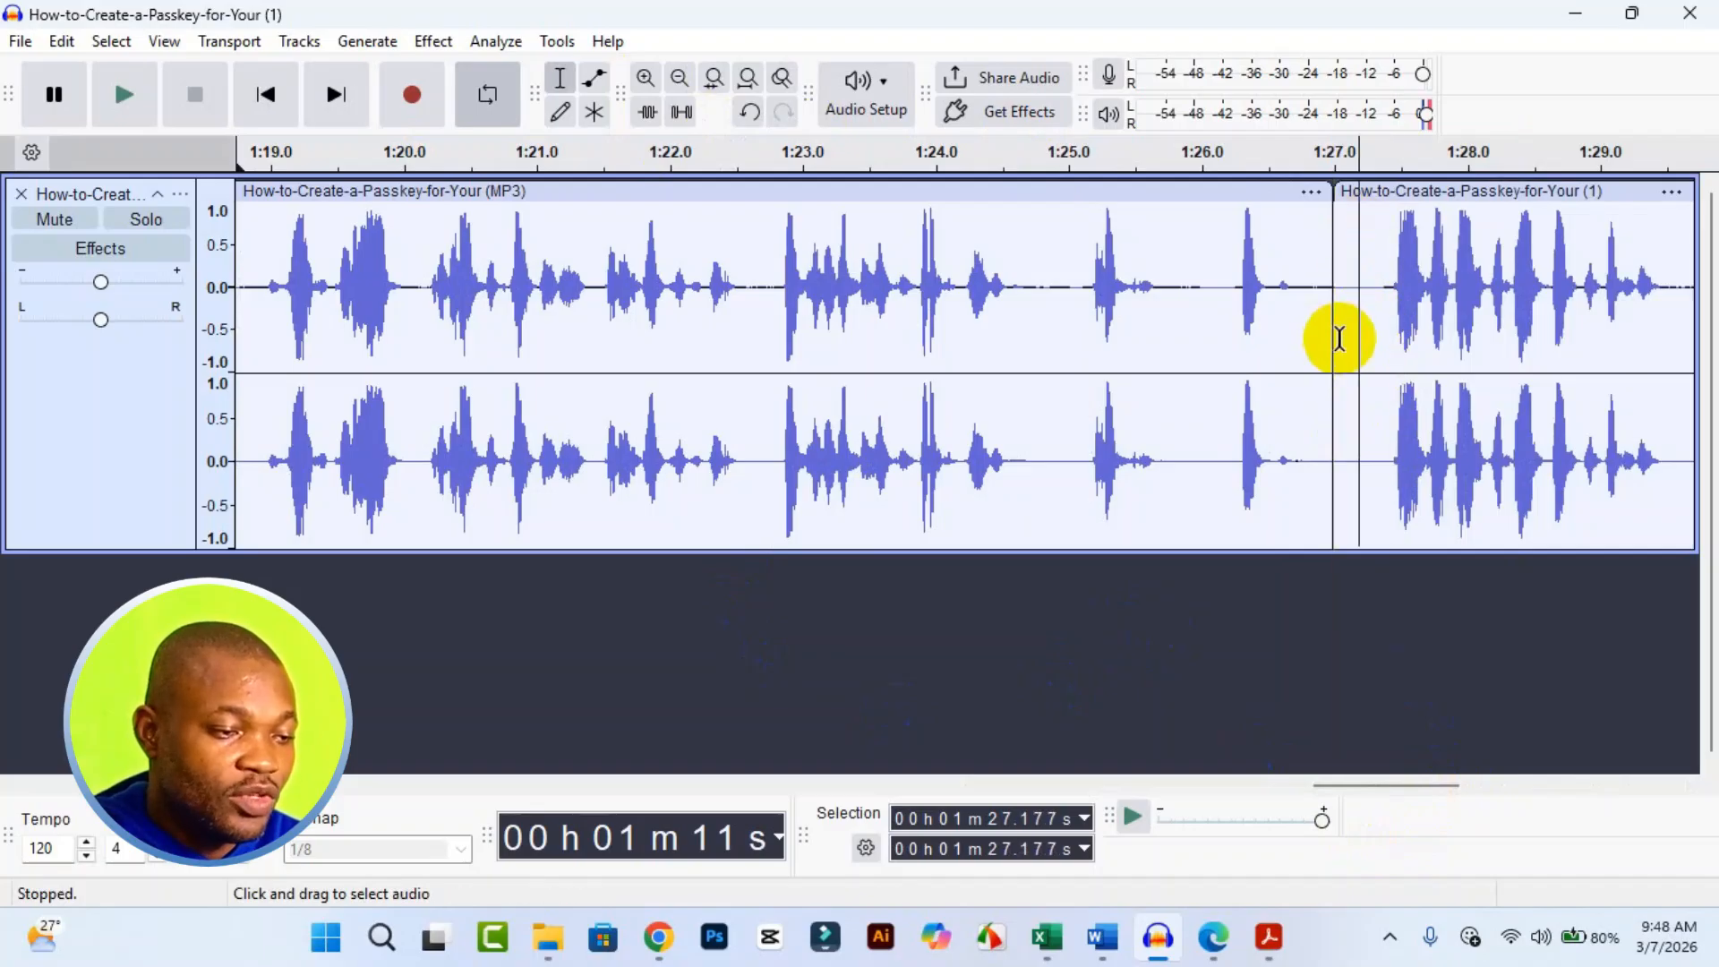
pyautogui.click(1342, 340)
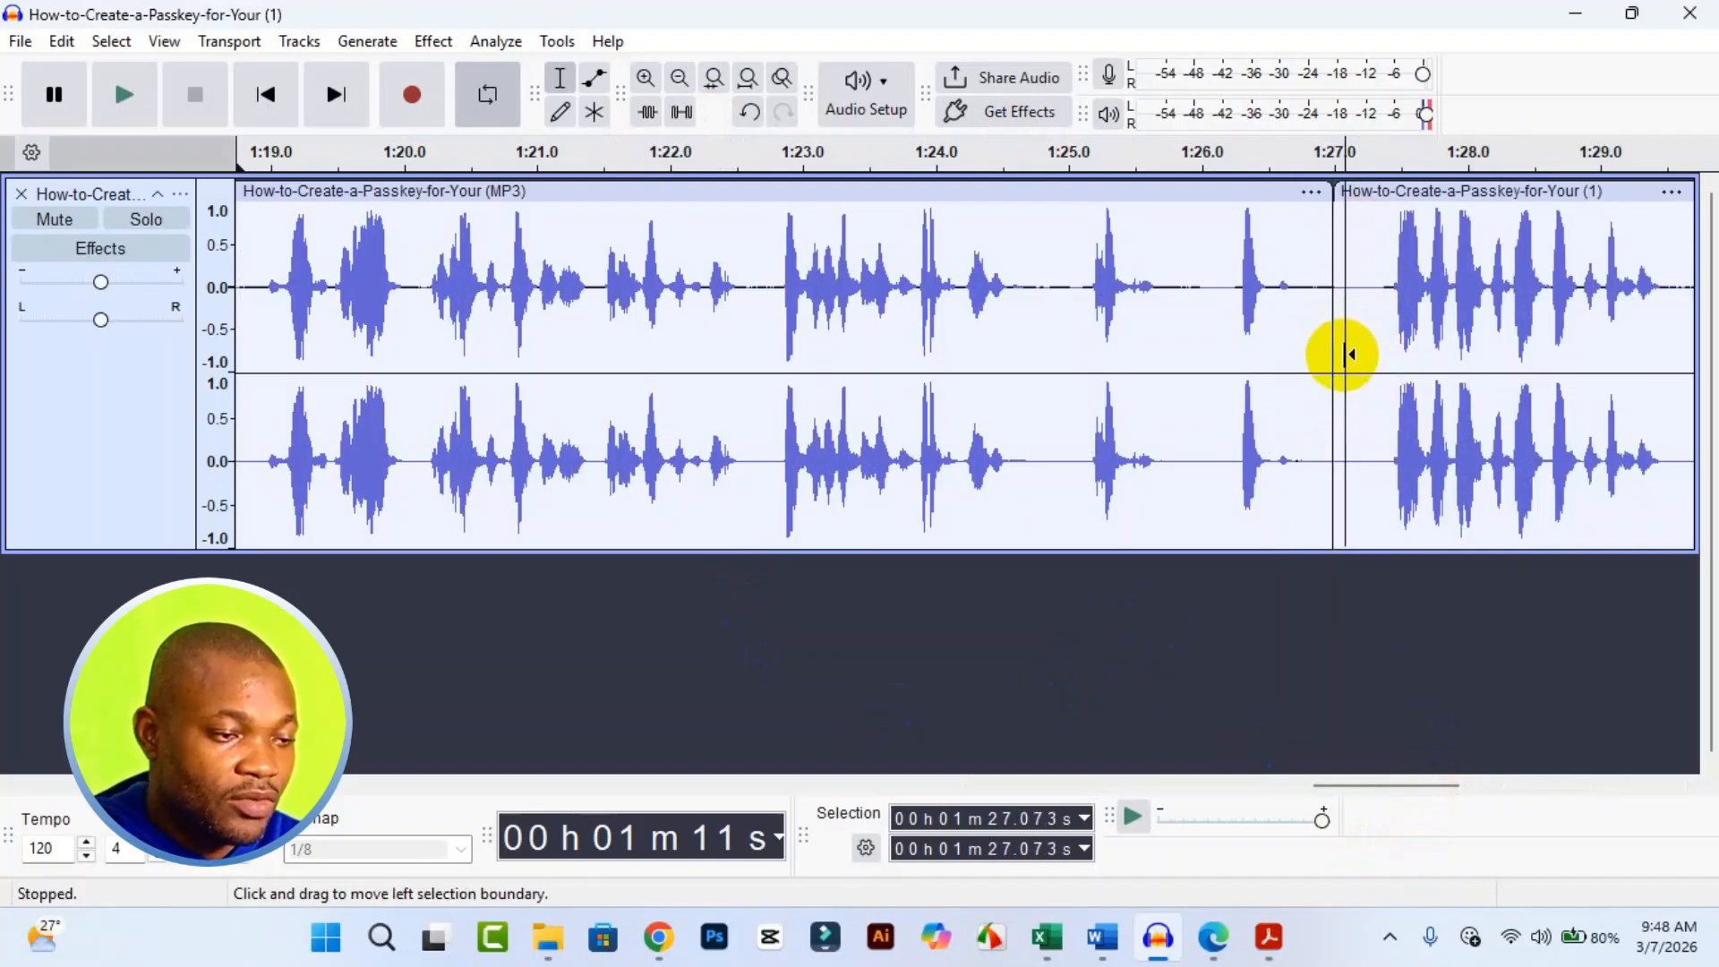
pyautogui.moveTo(1335, 357); pyautogui.dragTo(1393, 360)
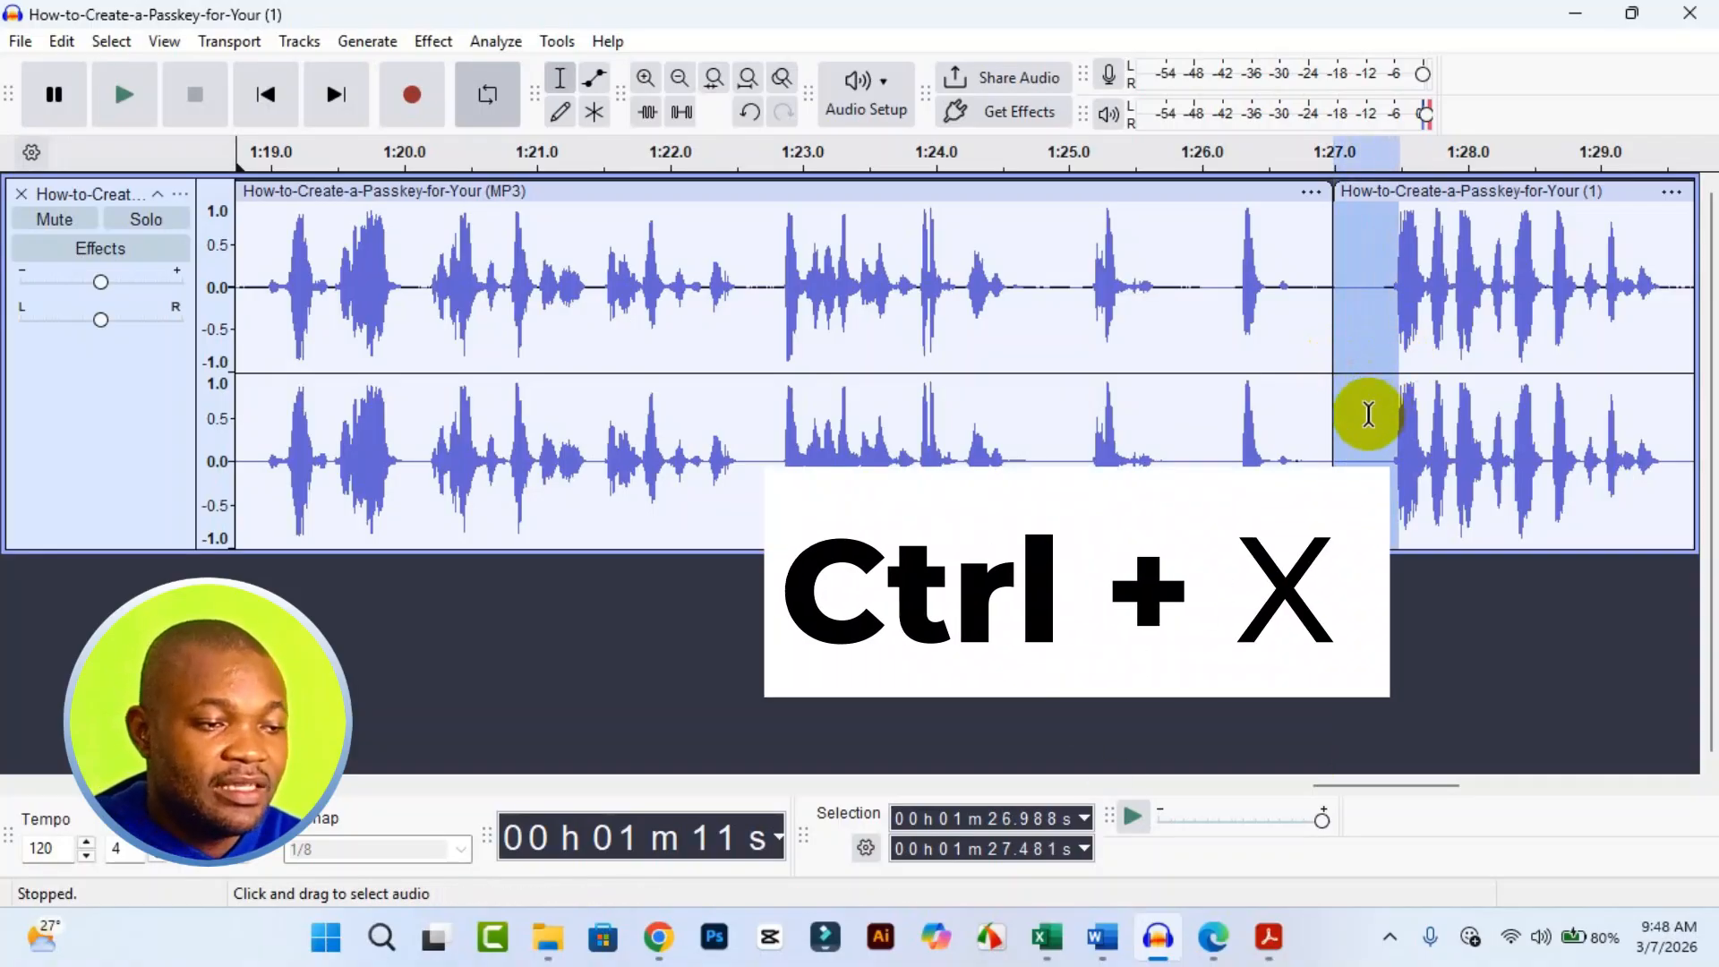
pyautogui.hotkey('ctrl', 'x')
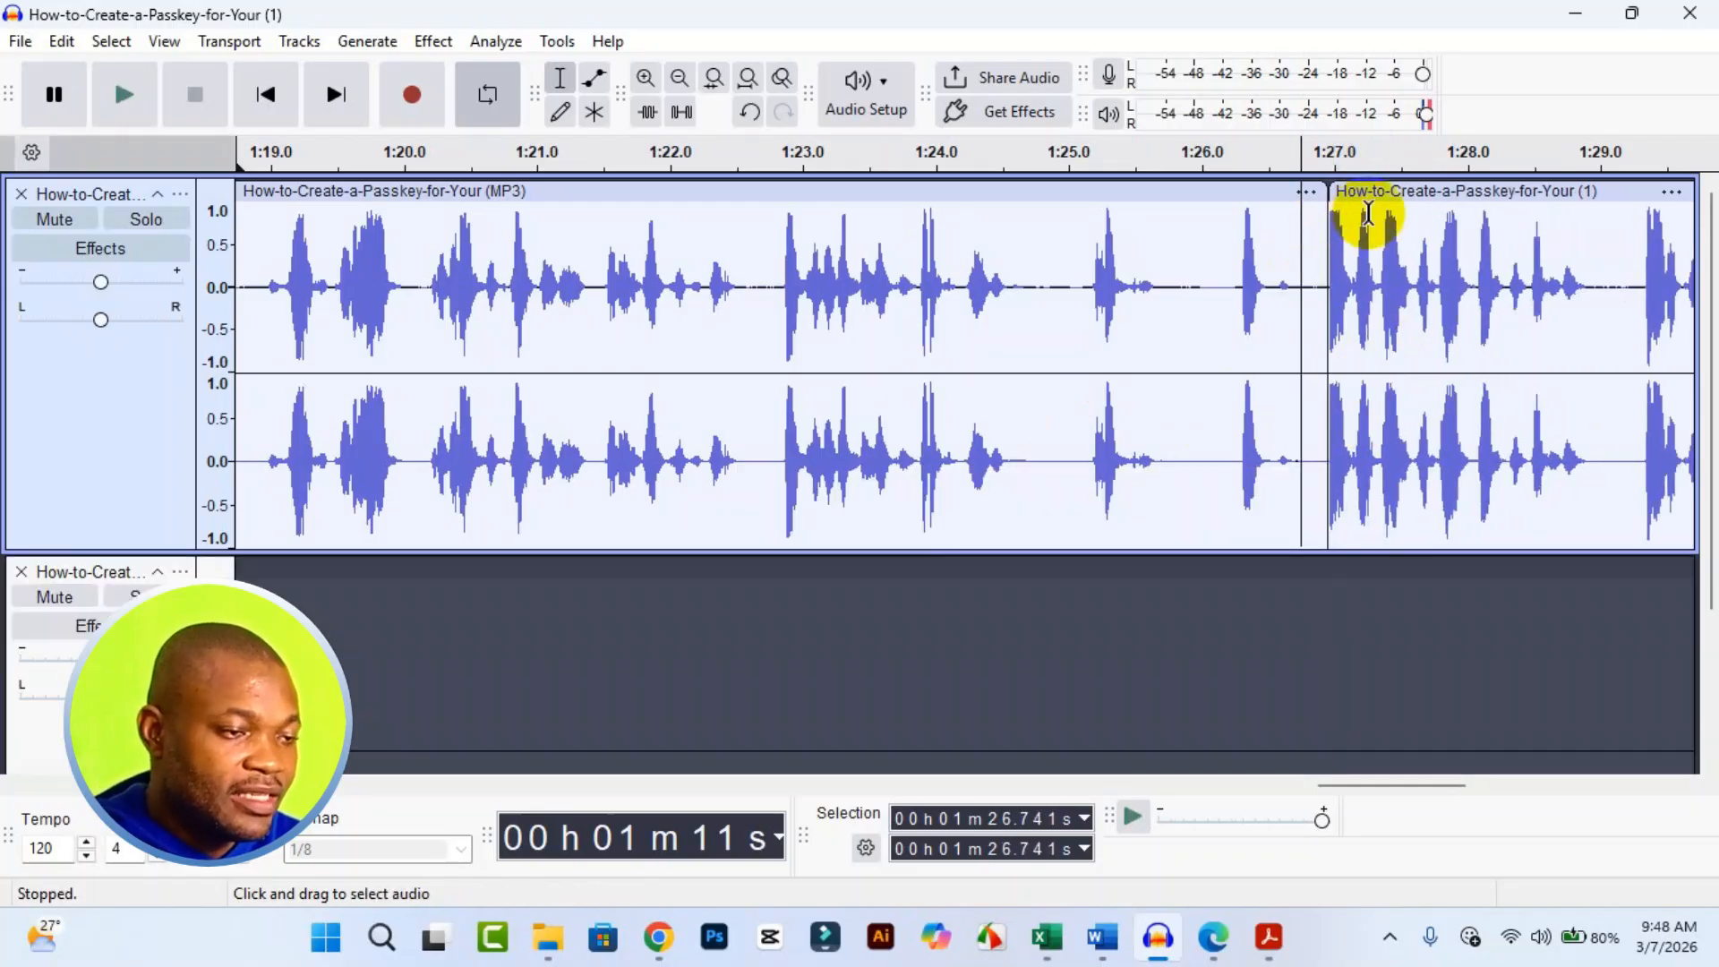
# Cut the end of the (MP3) clip from about 1:24.106 up to the start of the (1) clip.
pyautogui.click(1372, 218)
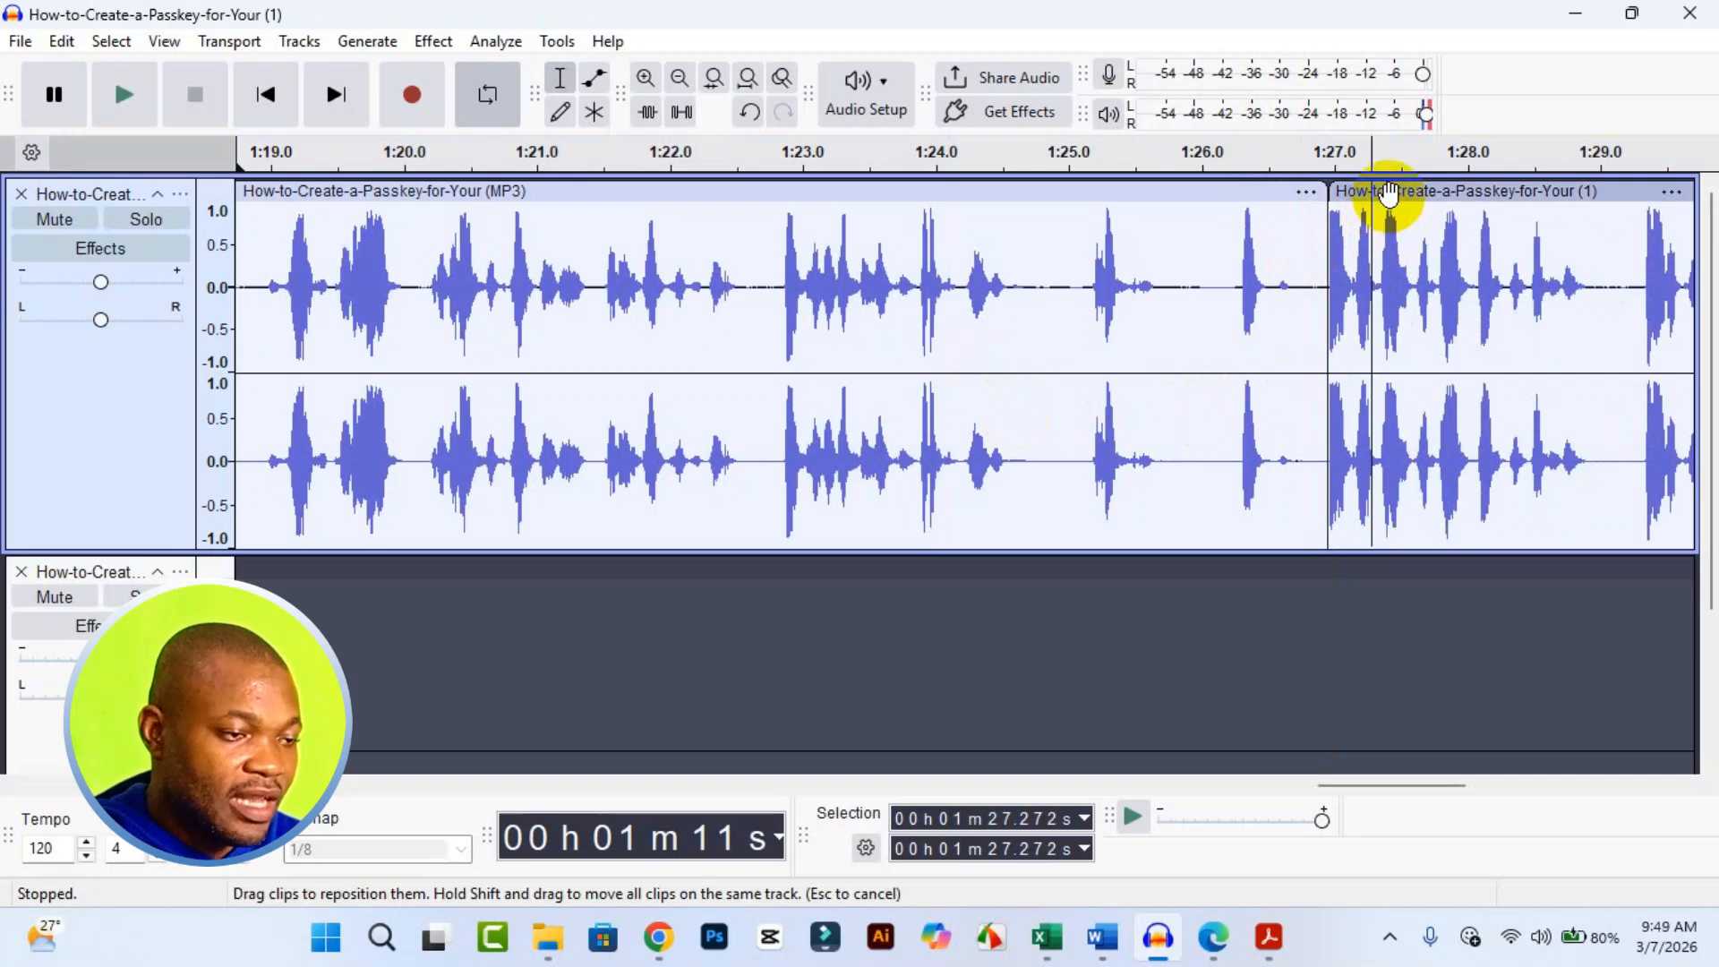
pyautogui.click(1389, 193)
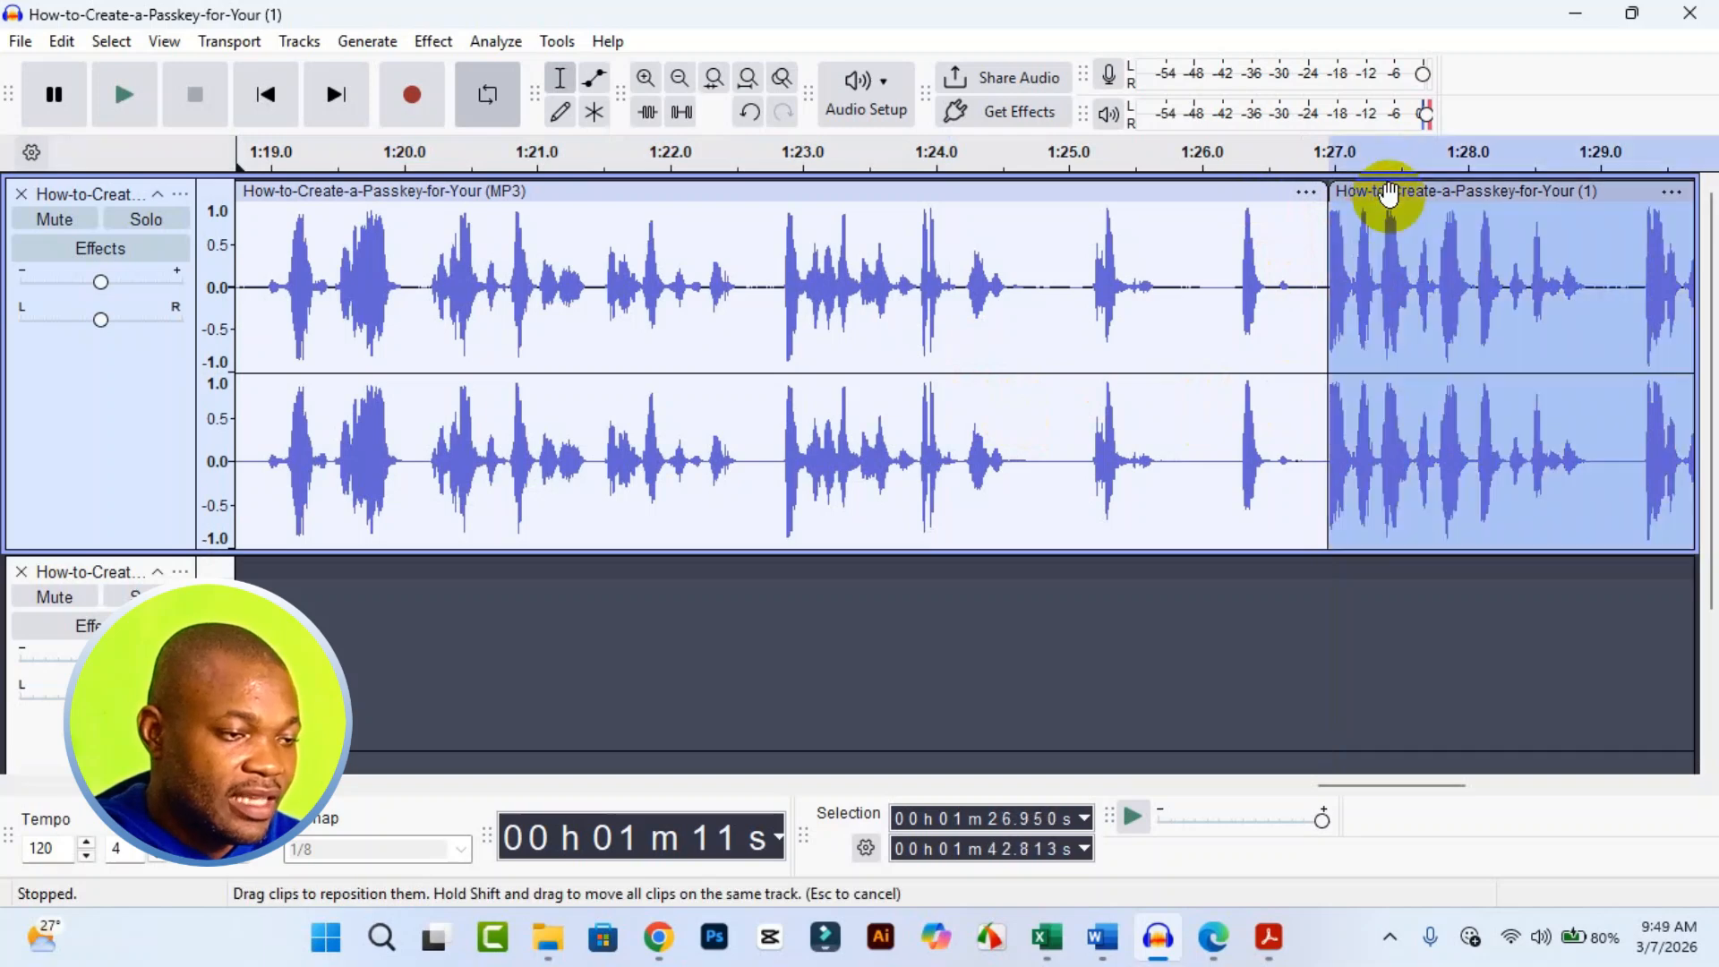
pyautogui.click(1212, 192)
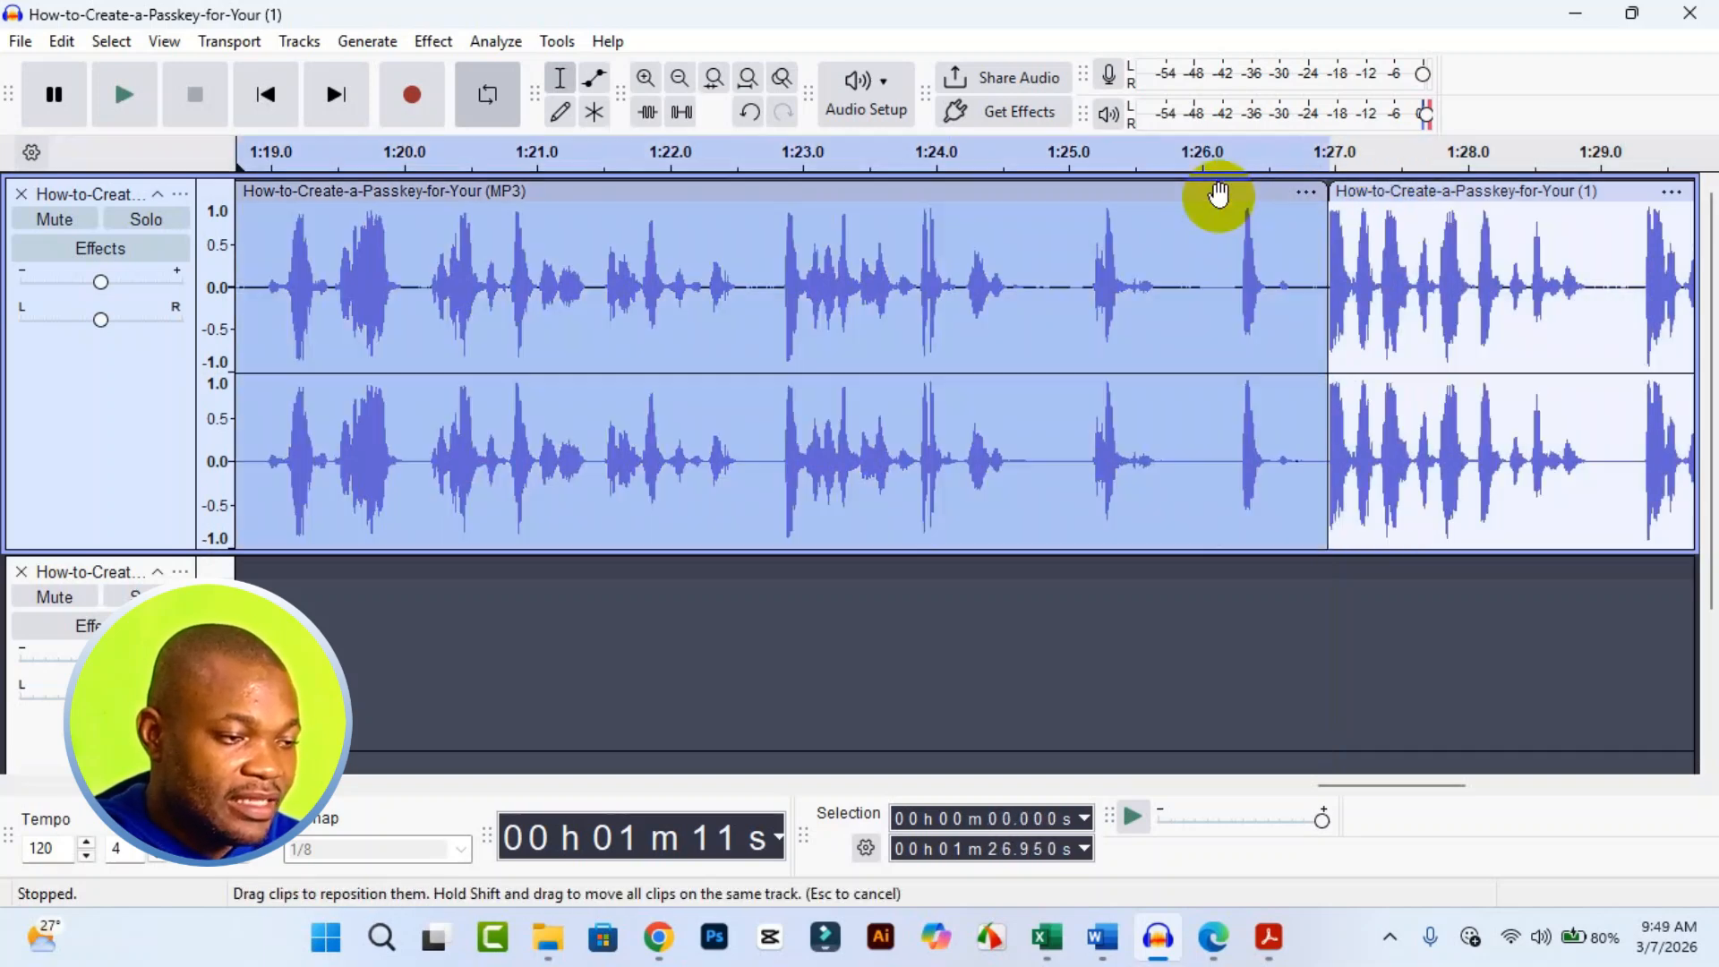
pyautogui.click(1007, 273)
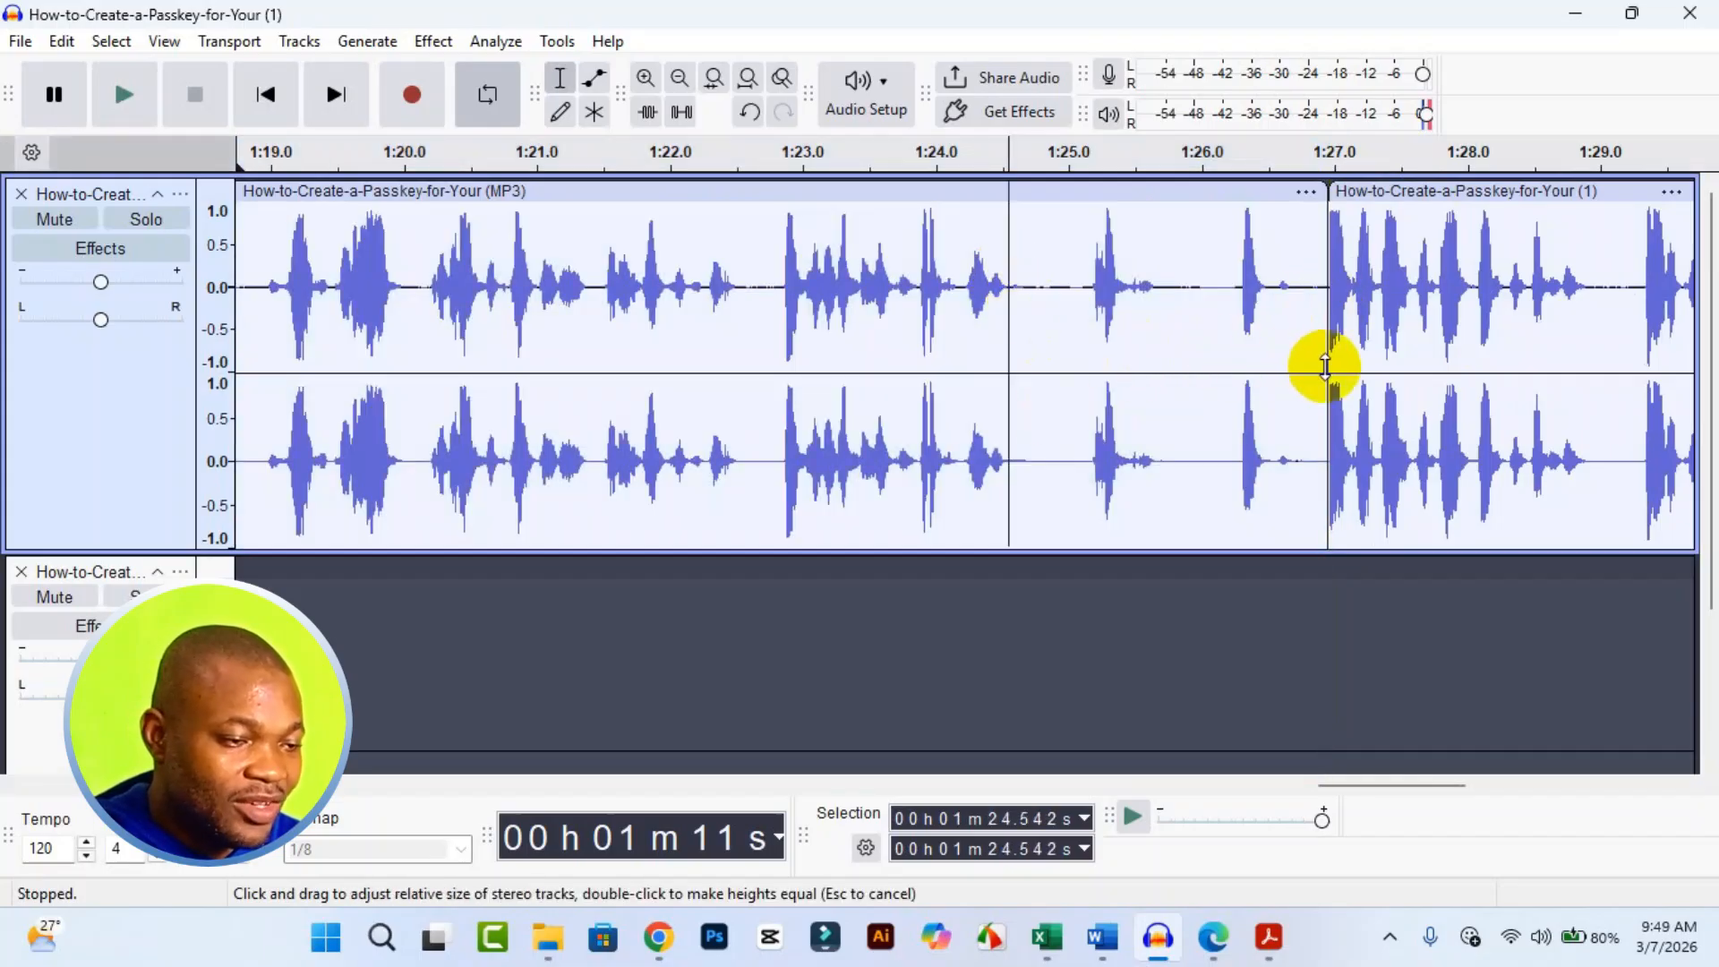
pyautogui.moveTo(1323, 360); pyautogui.dragTo(950, 379)
pyautogui.hotkey('ctrl', 'x')
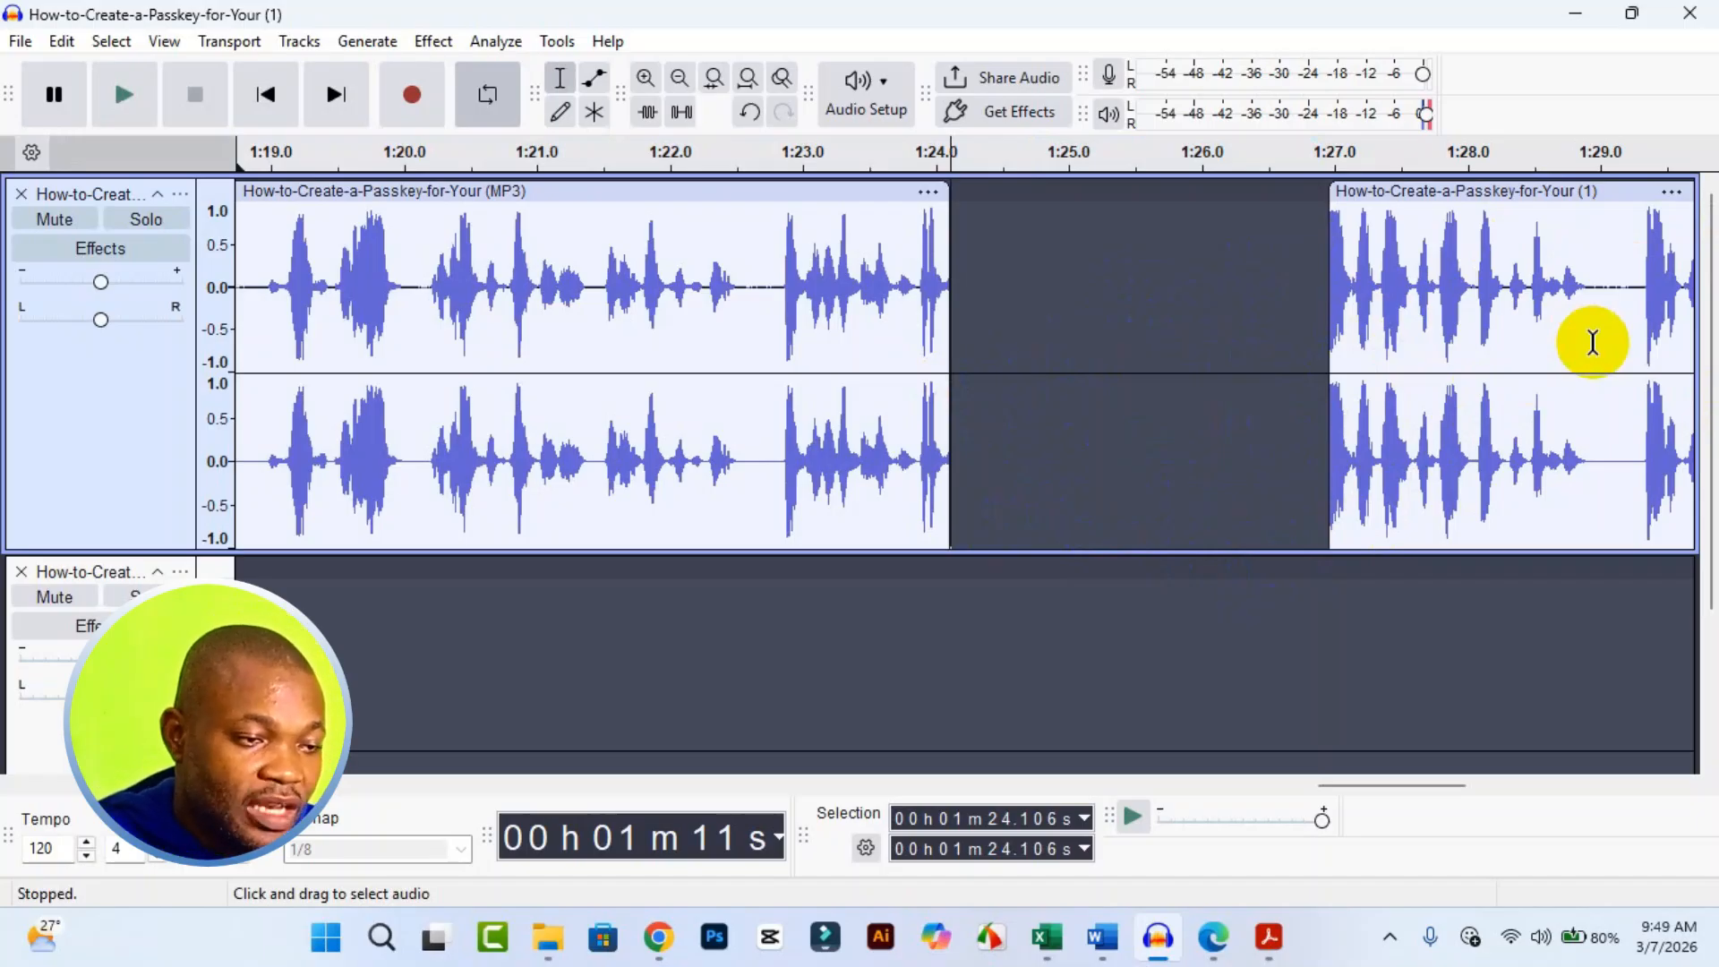
# Close the gap by moving the (1) clip back to start at 1:24.106, directly after the (MP3) clip.
pyautogui.click(1578, 191)
pyautogui.click(1588, 207)
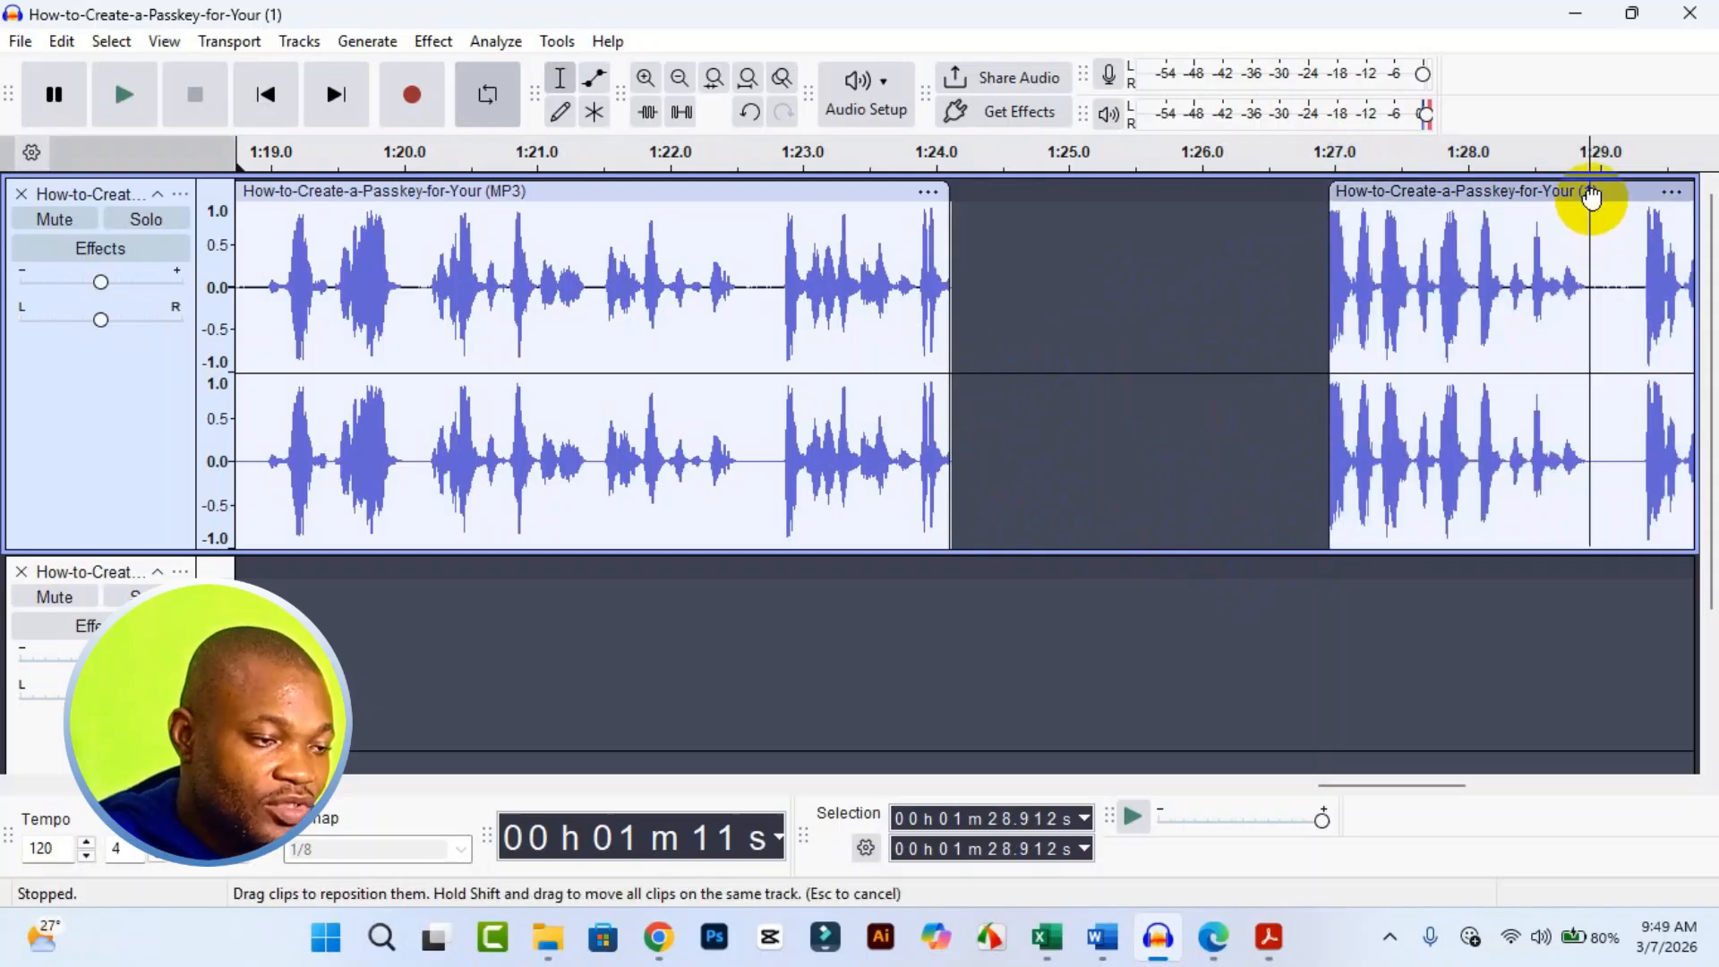
pyautogui.click(1591, 195)
pyautogui.moveTo(1591, 195); pyautogui.dragTo(1199, 199)
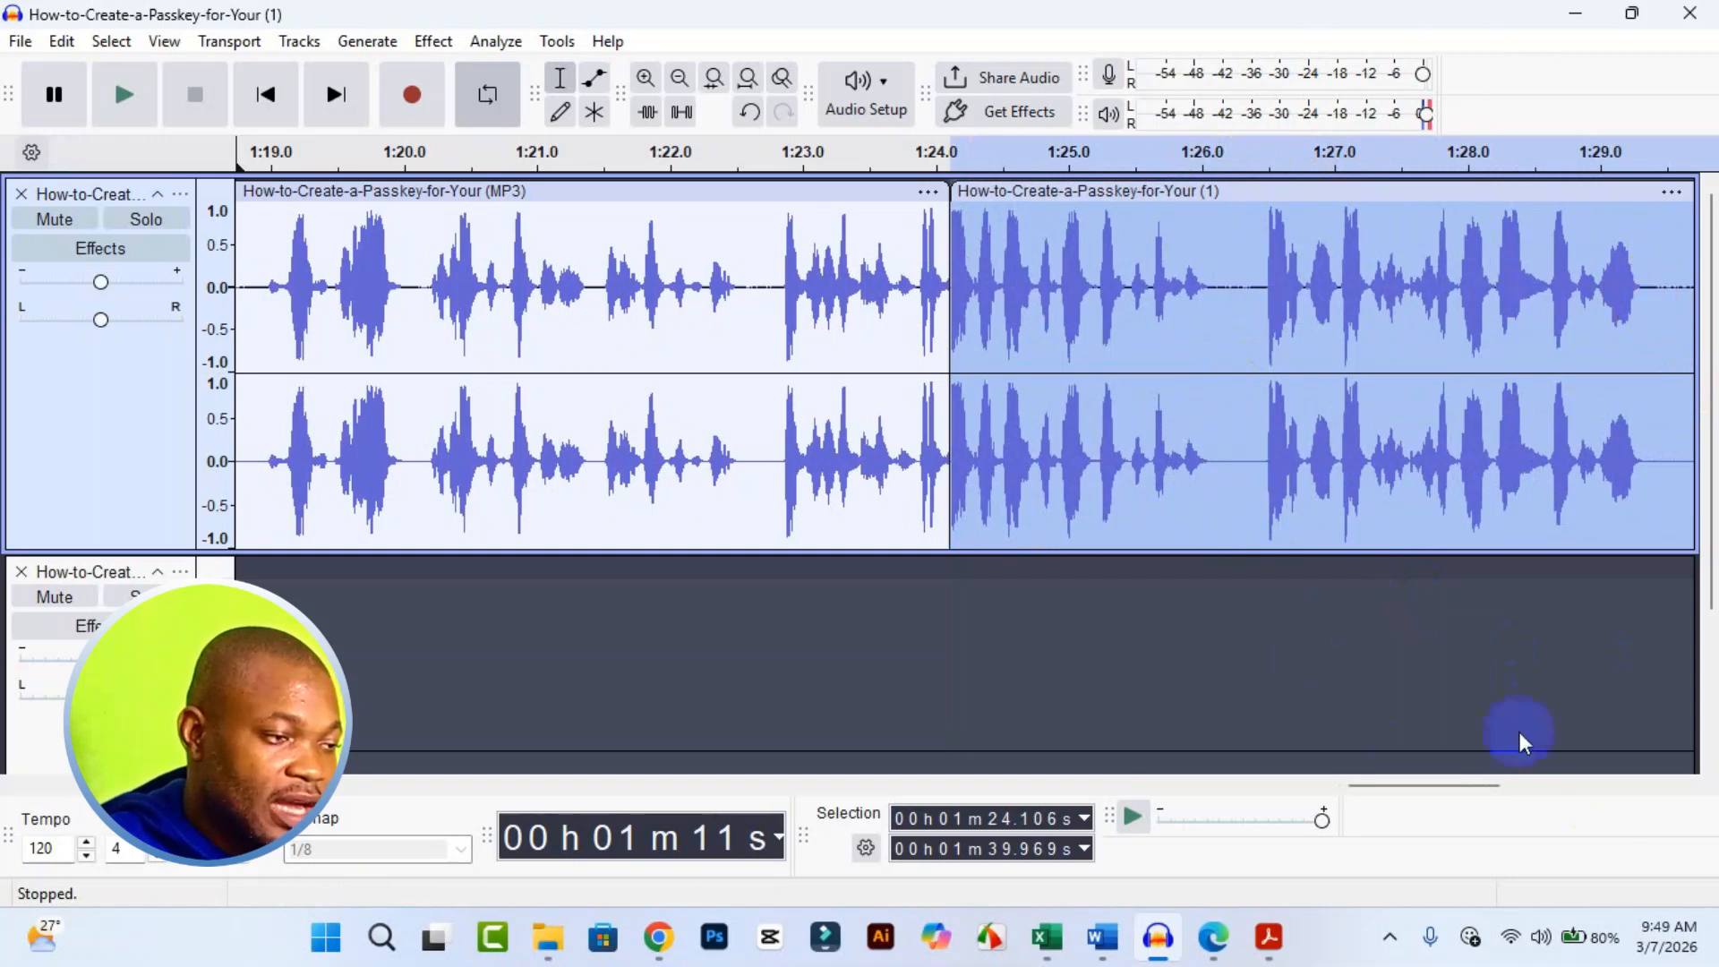
pyautogui.click(678, 82)
pyautogui.click(679, 85)
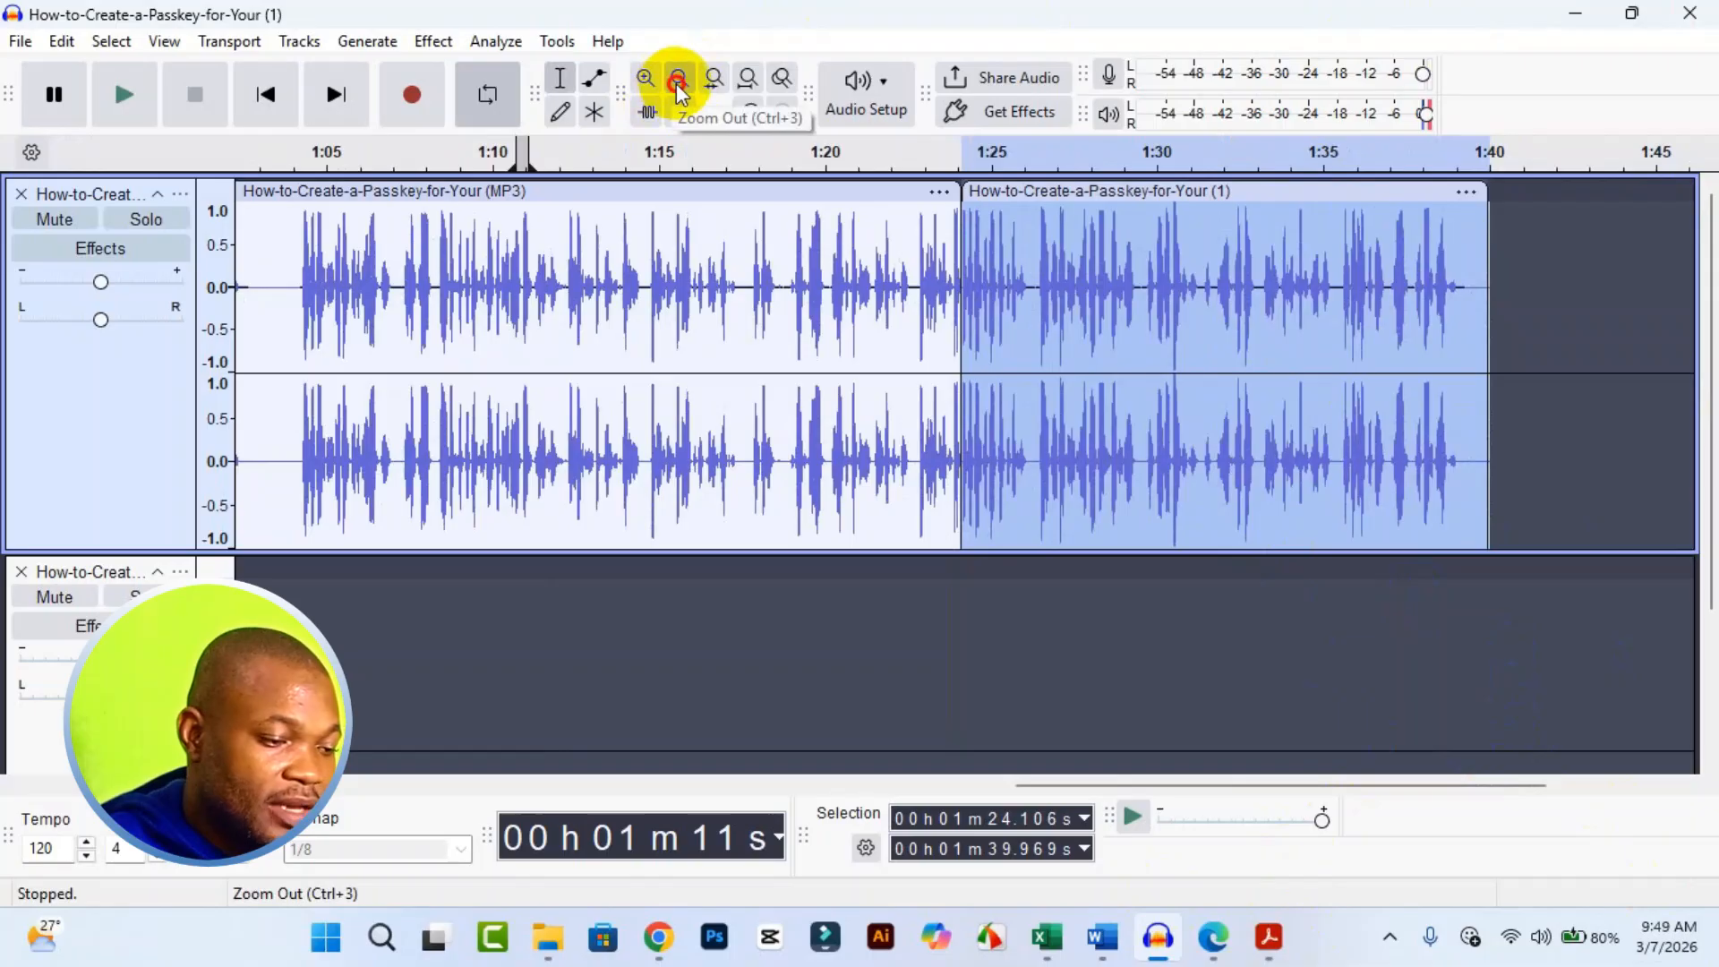
# Cut the (MP3) clip's section from about 0:32.687 to 0:47.172 and move the (1) clip back to 1:09.621 to close the gap.
pyautogui.click(678, 85)
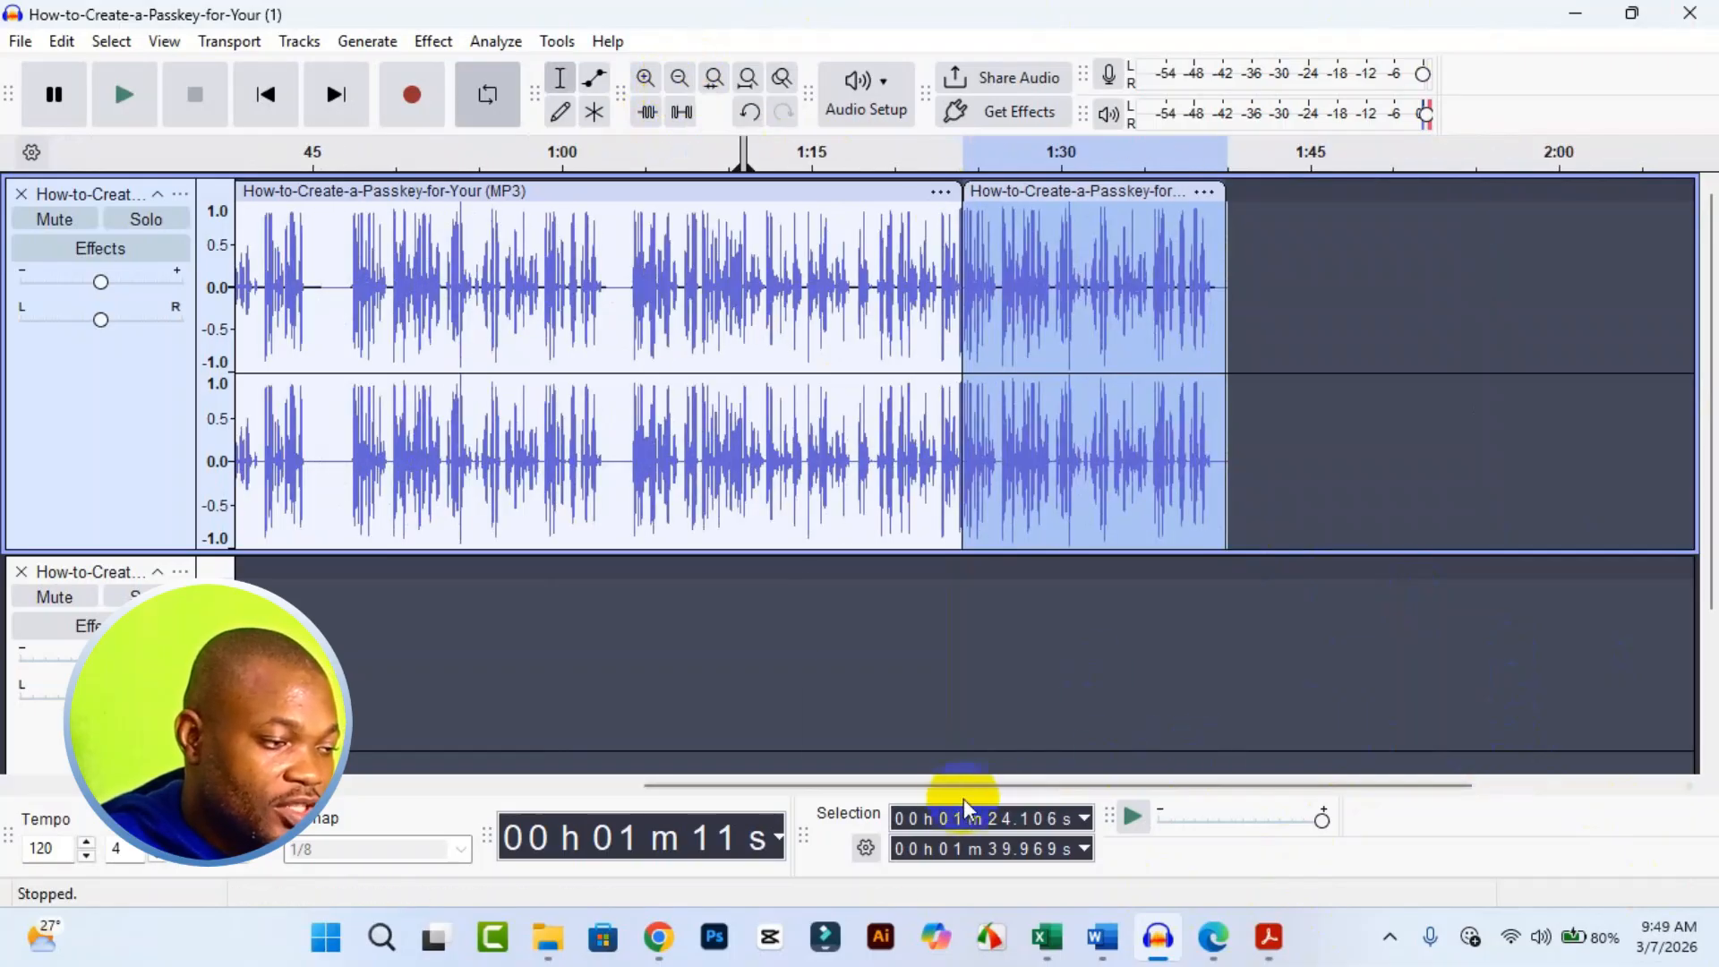
pyautogui.moveTo(1005, 784); pyautogui.dragTo(596, 810)
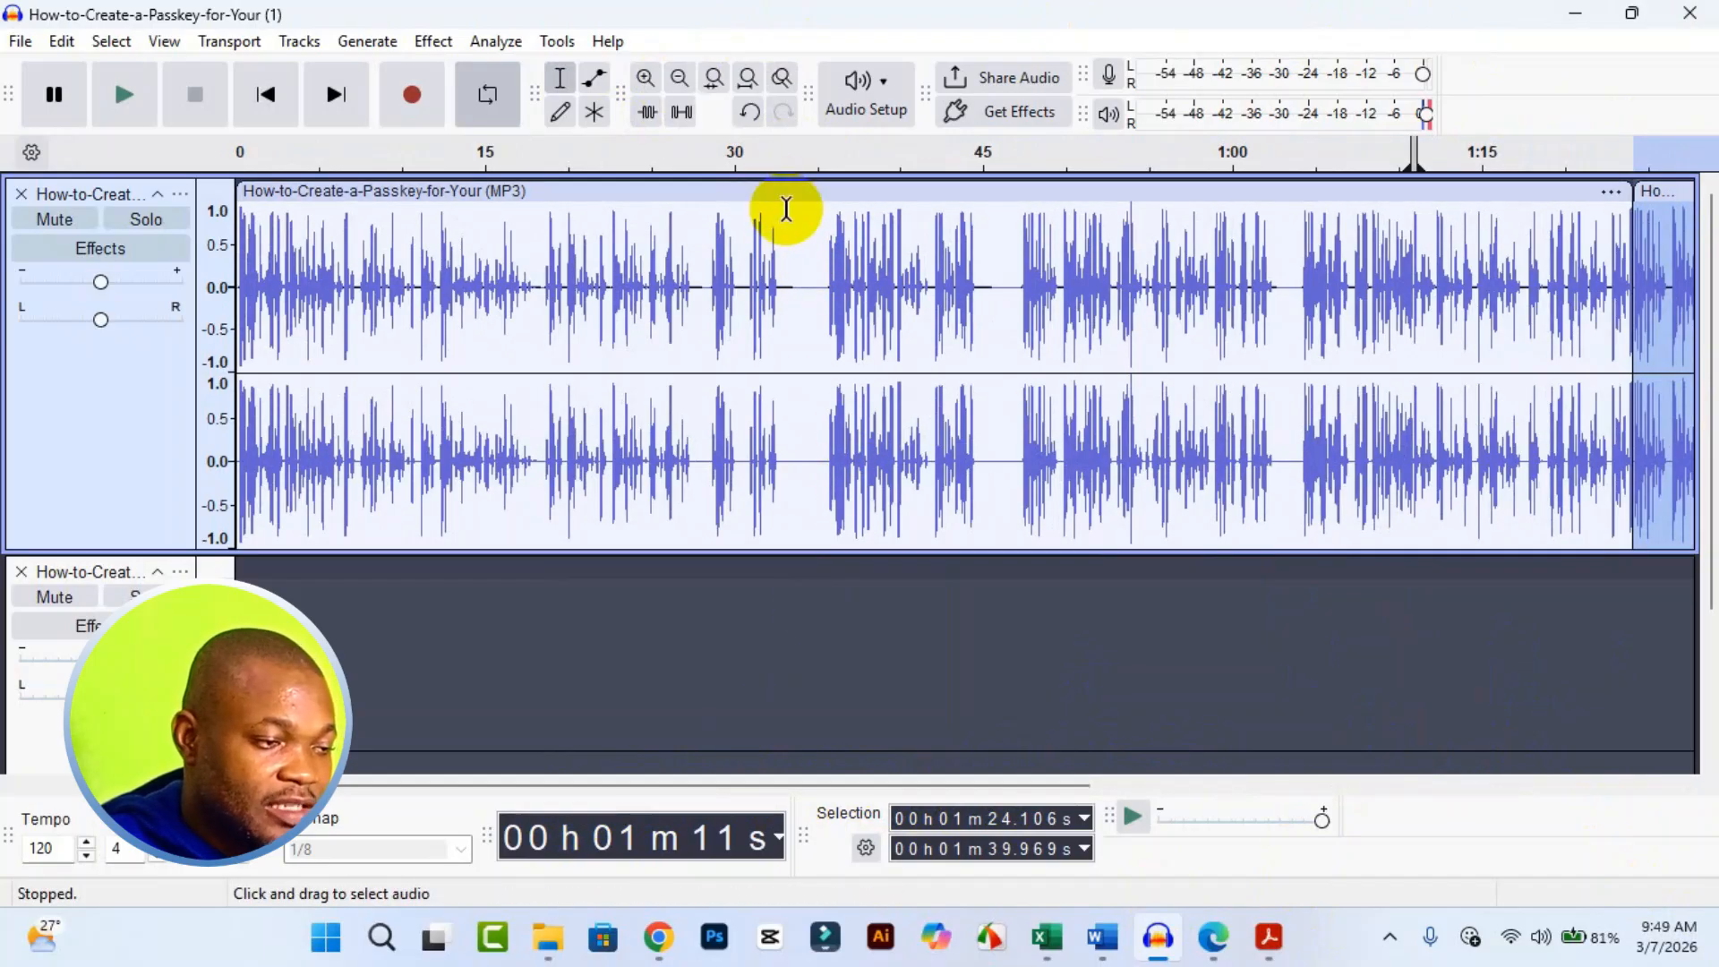
pyautogui.click(778, 211)
pyautogui.moveTo(771, 211); pyautogui.dragTo(1015, 230)
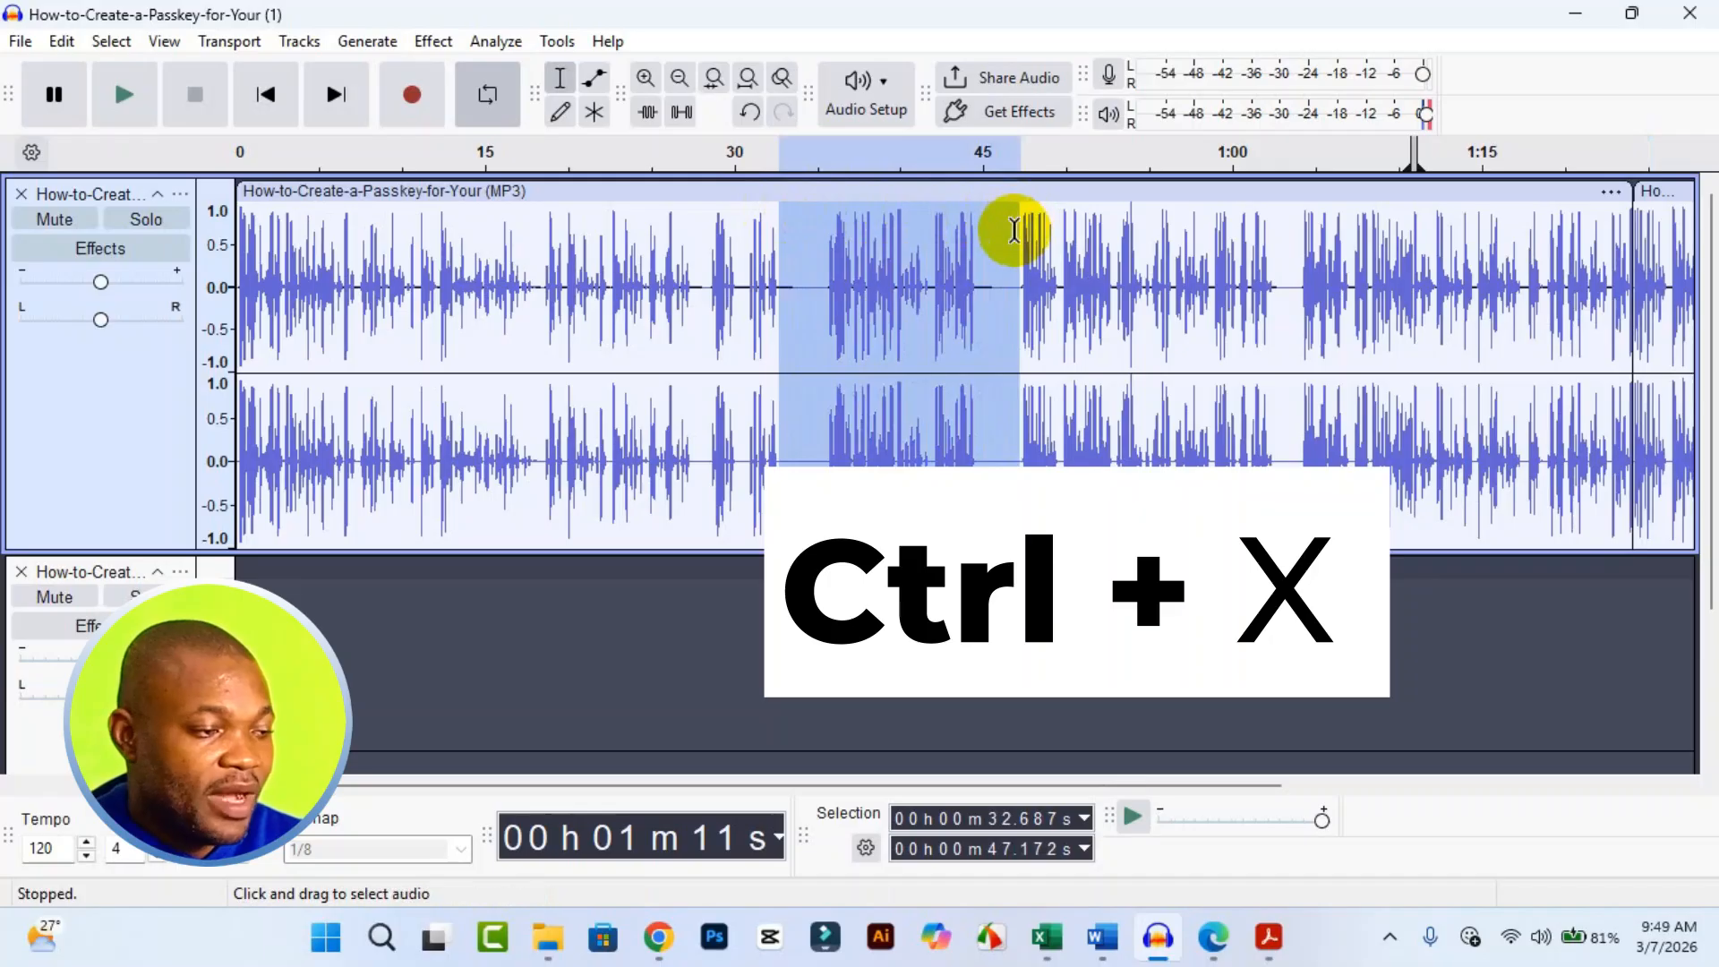
pyautogui.hotkey('ctrl', 'x')
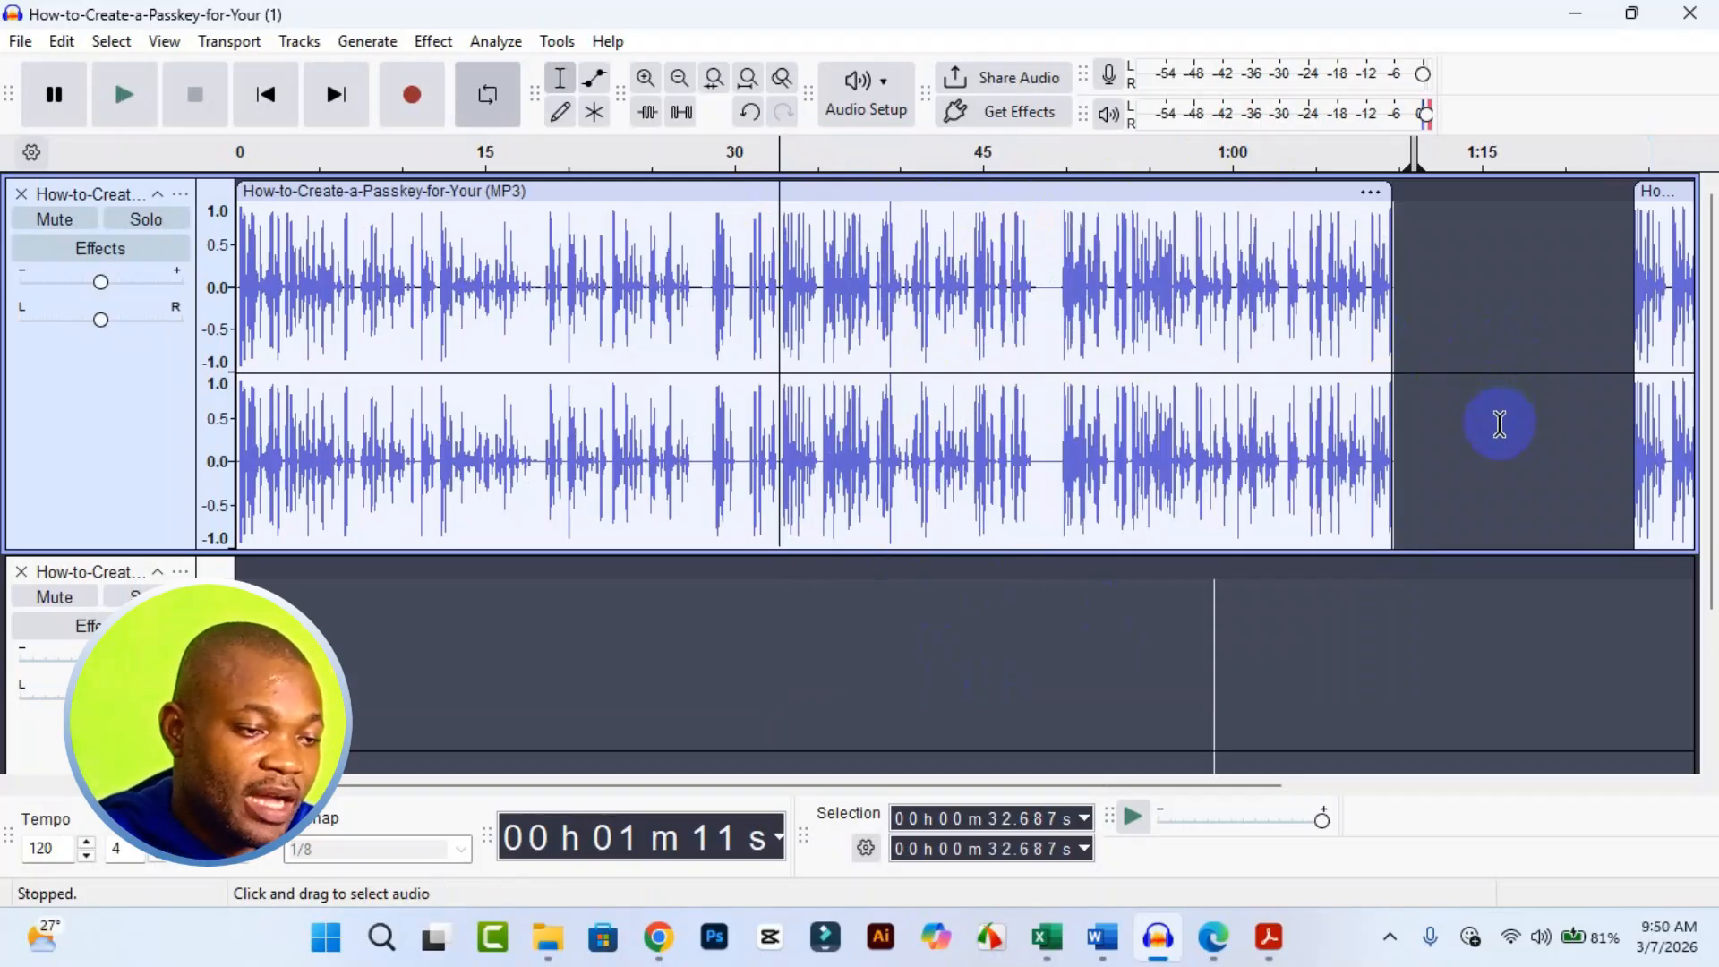
pyautogui.click(1658, 193)
pyautogui.moveTo(1661, 195); pyautogui.dragTo(1412, 224)
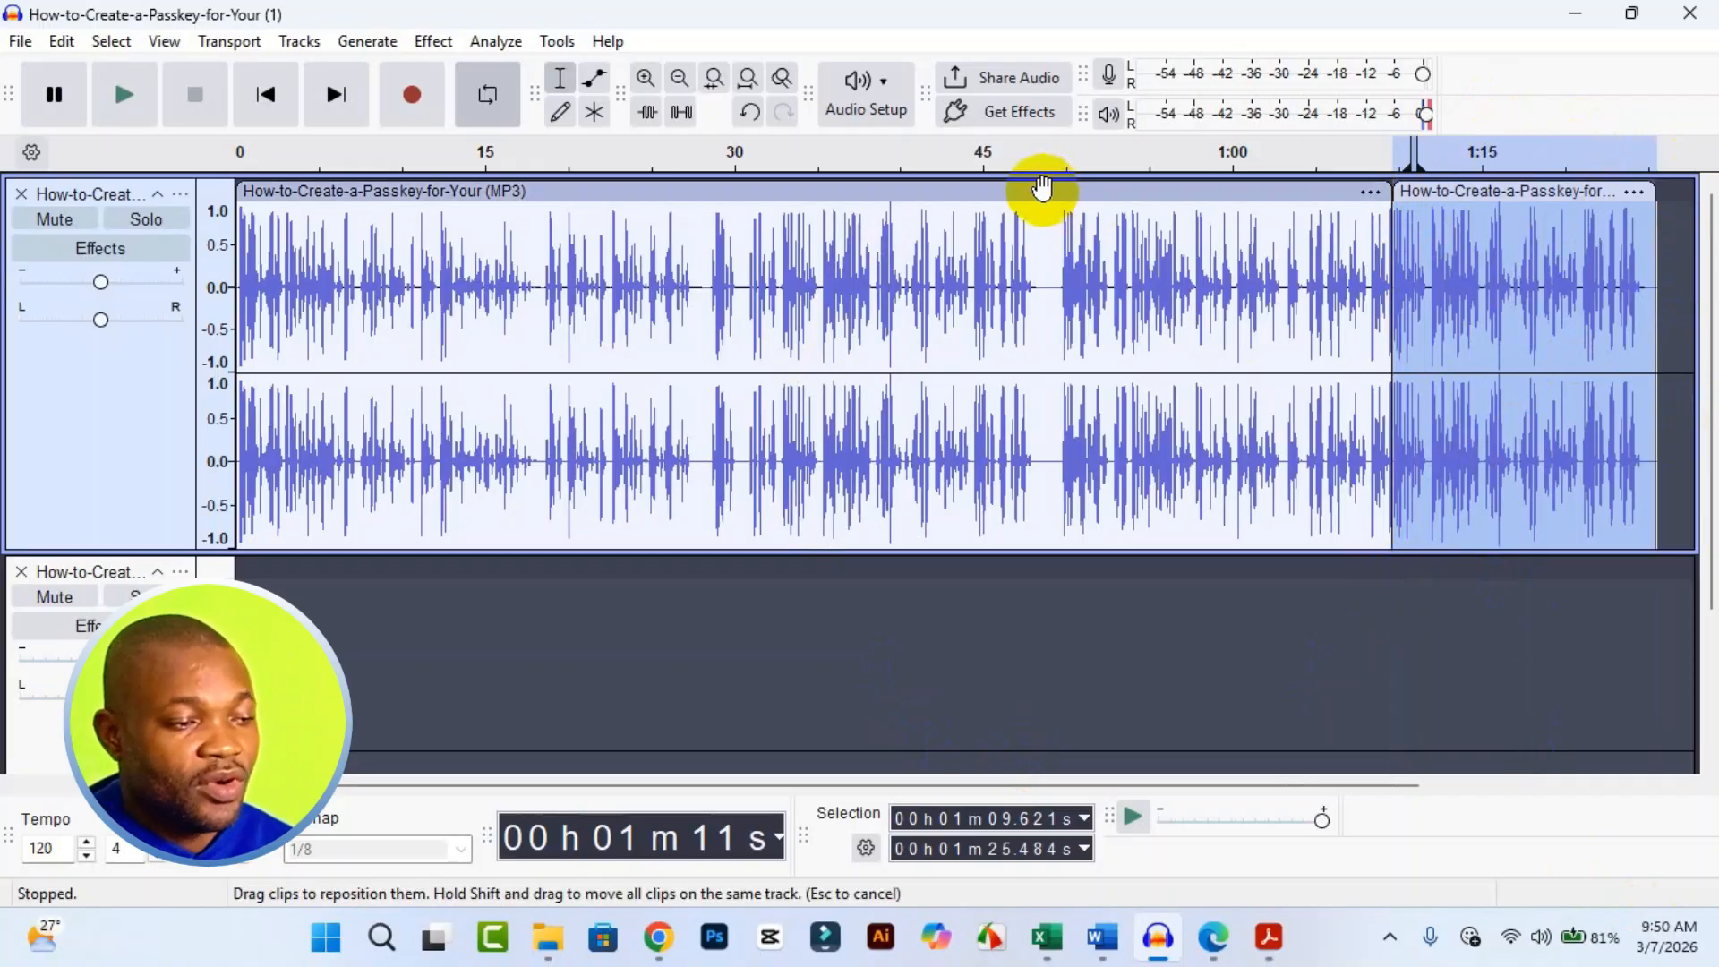
# Split the (MP3) clip at about 0:48.765, in the silent pause before its last section.
pyautogui.click(1059, 240)
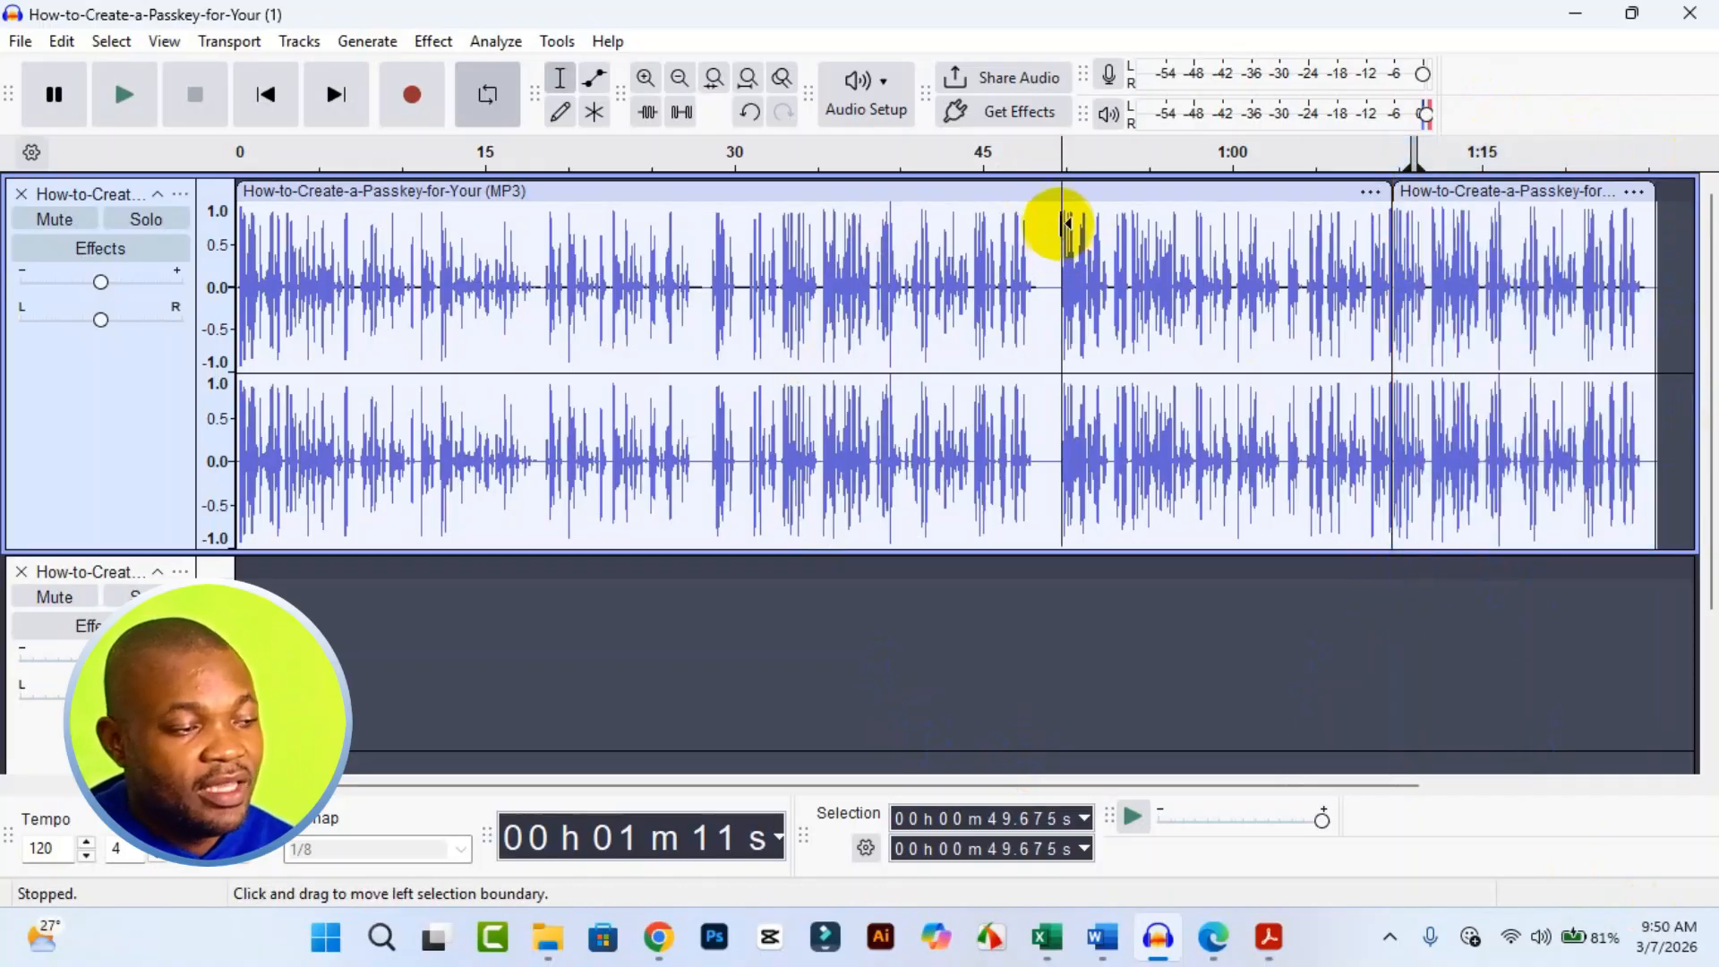
pyautogui.click(1027, 193)
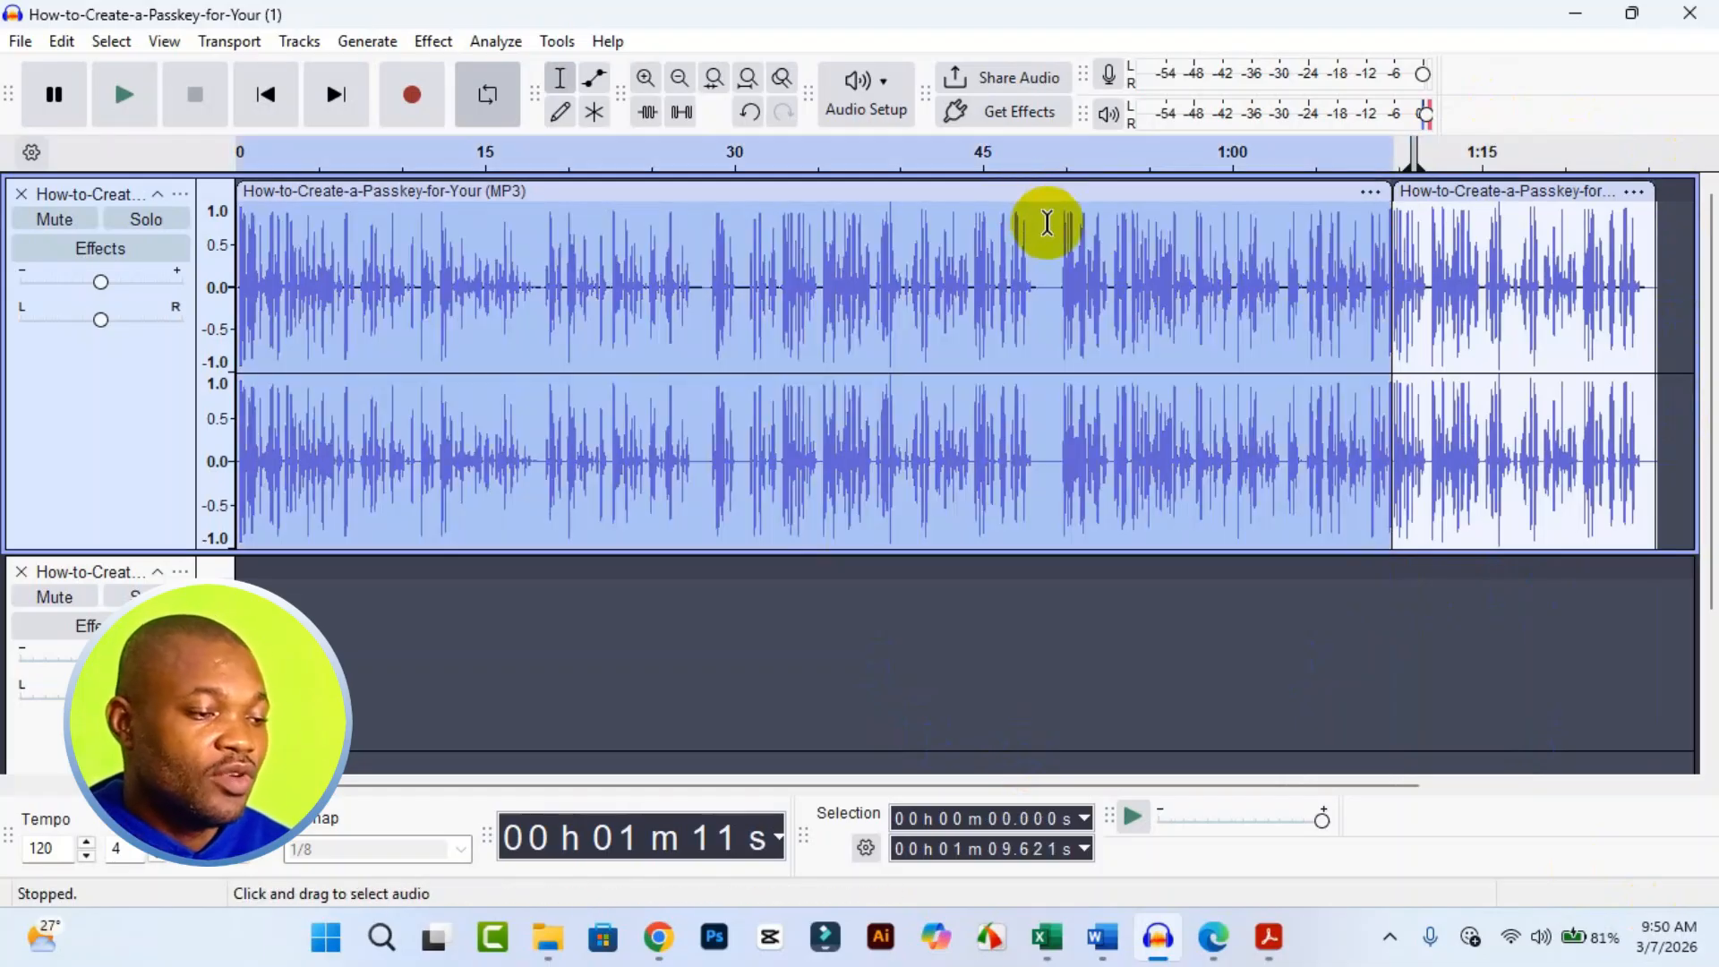
pyautogui.click(1042, 227)
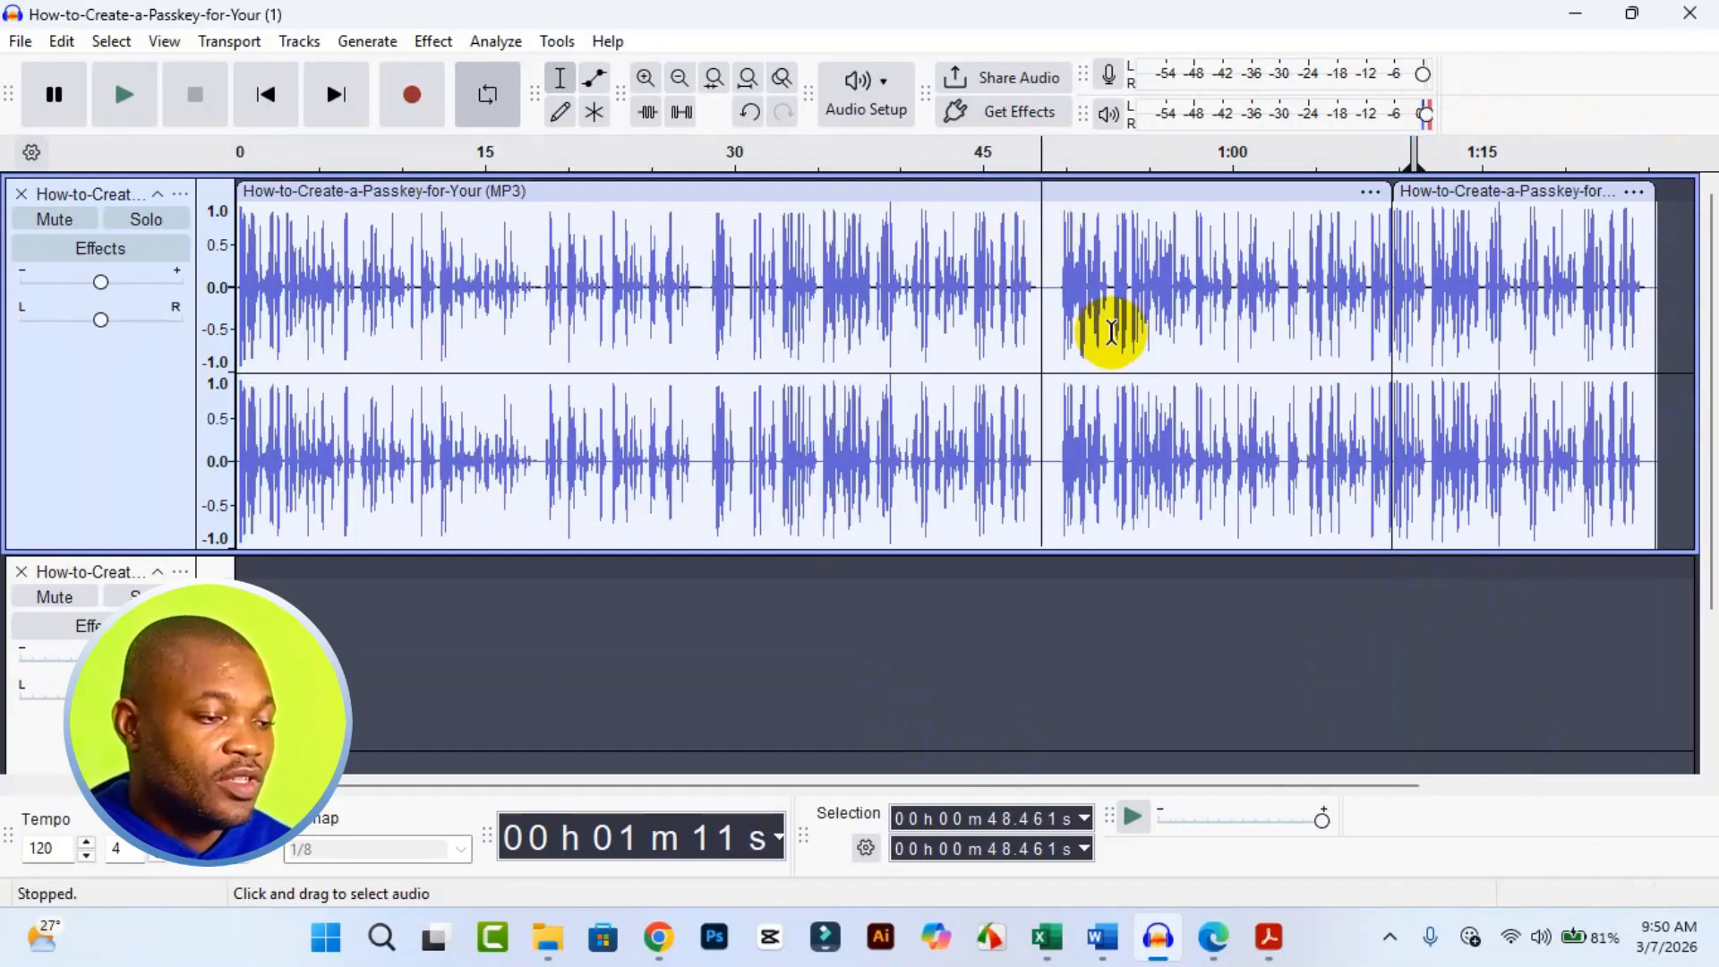
pyautogui.click(1078, 349)
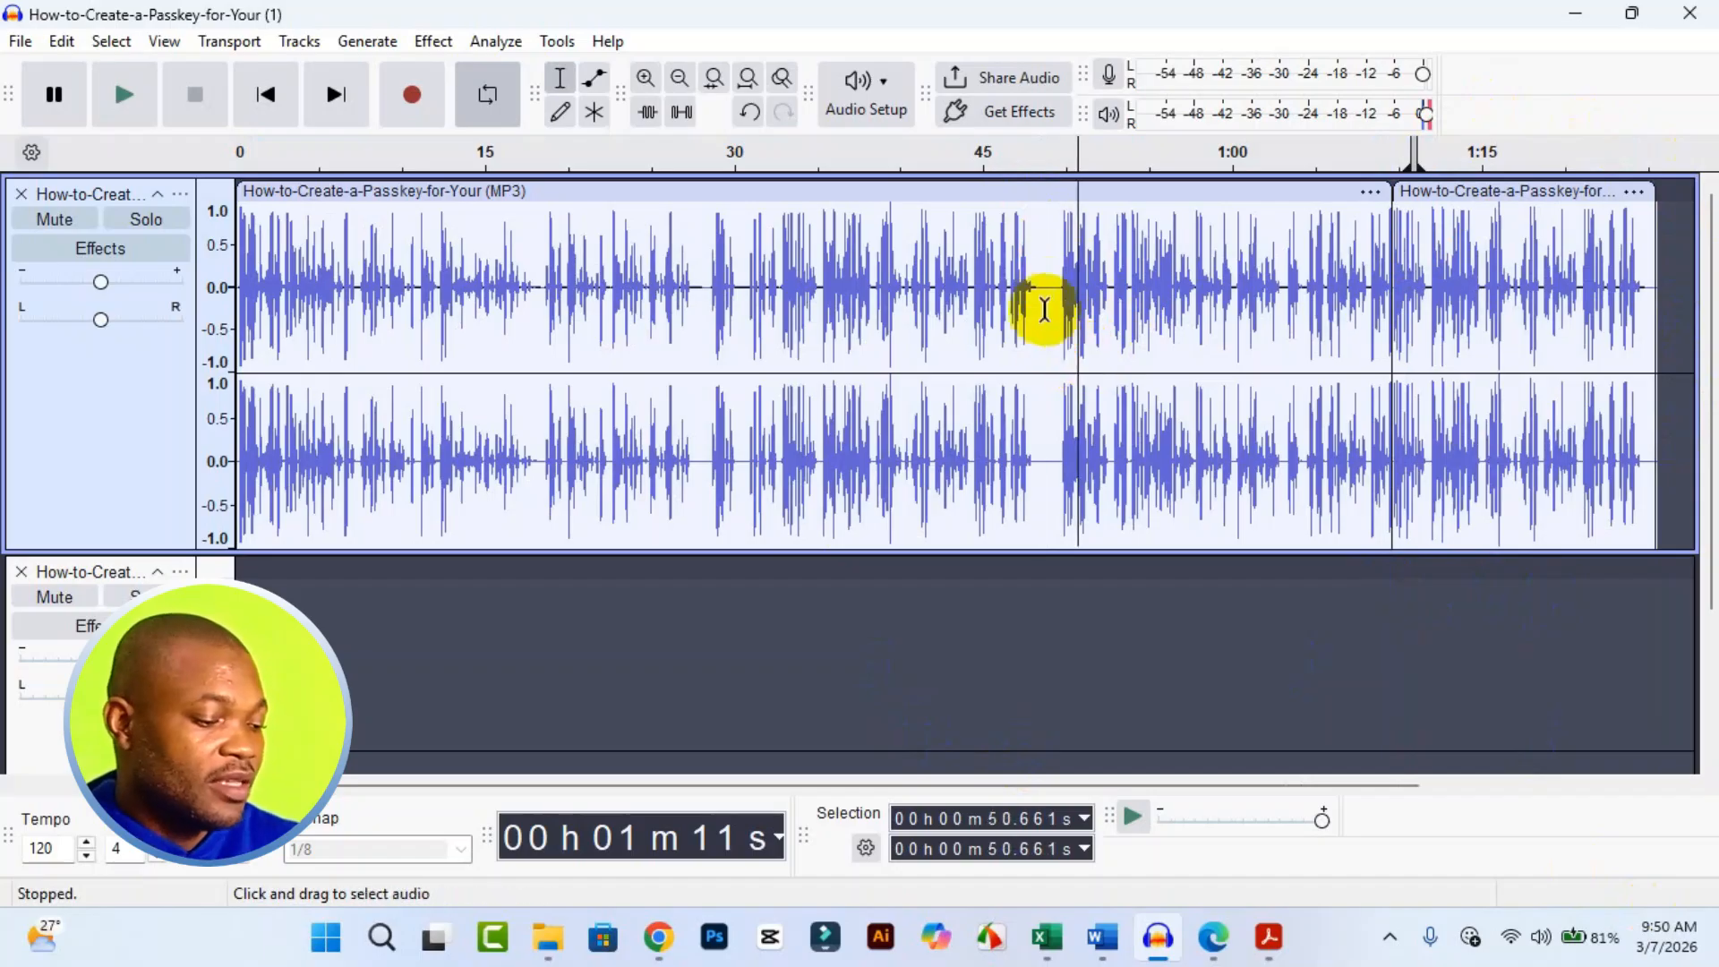
pyautogui.click(1045, 279)
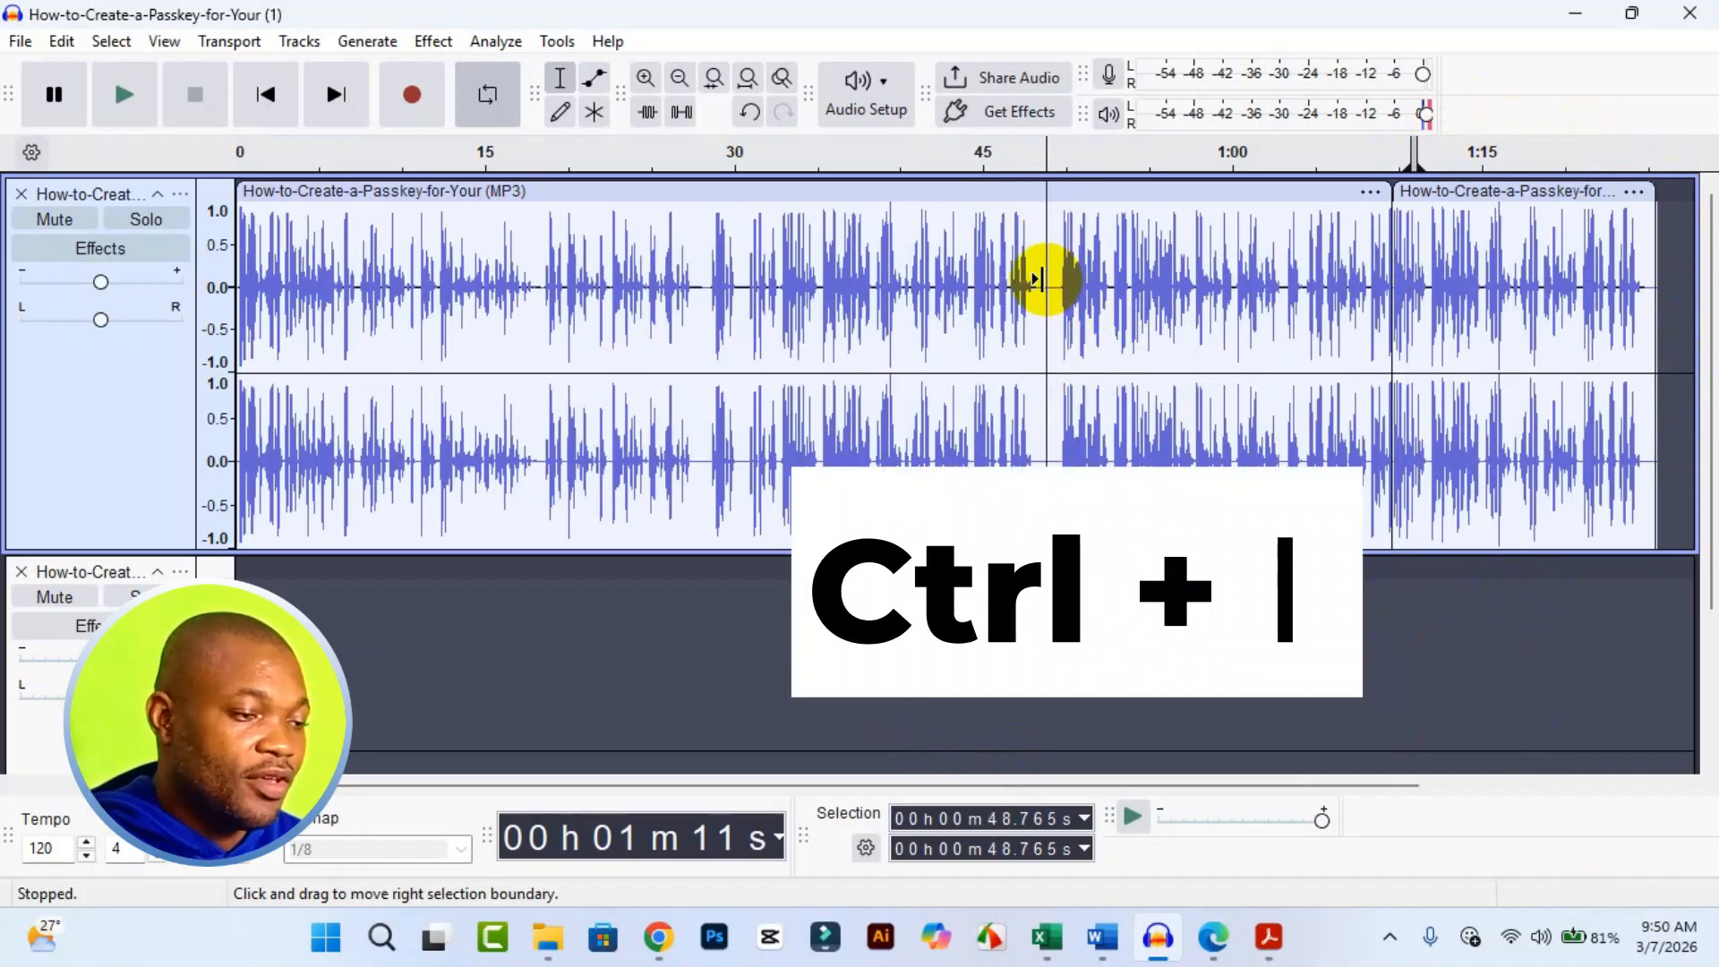
pyautogui.hotkey('ctrl', 'i')
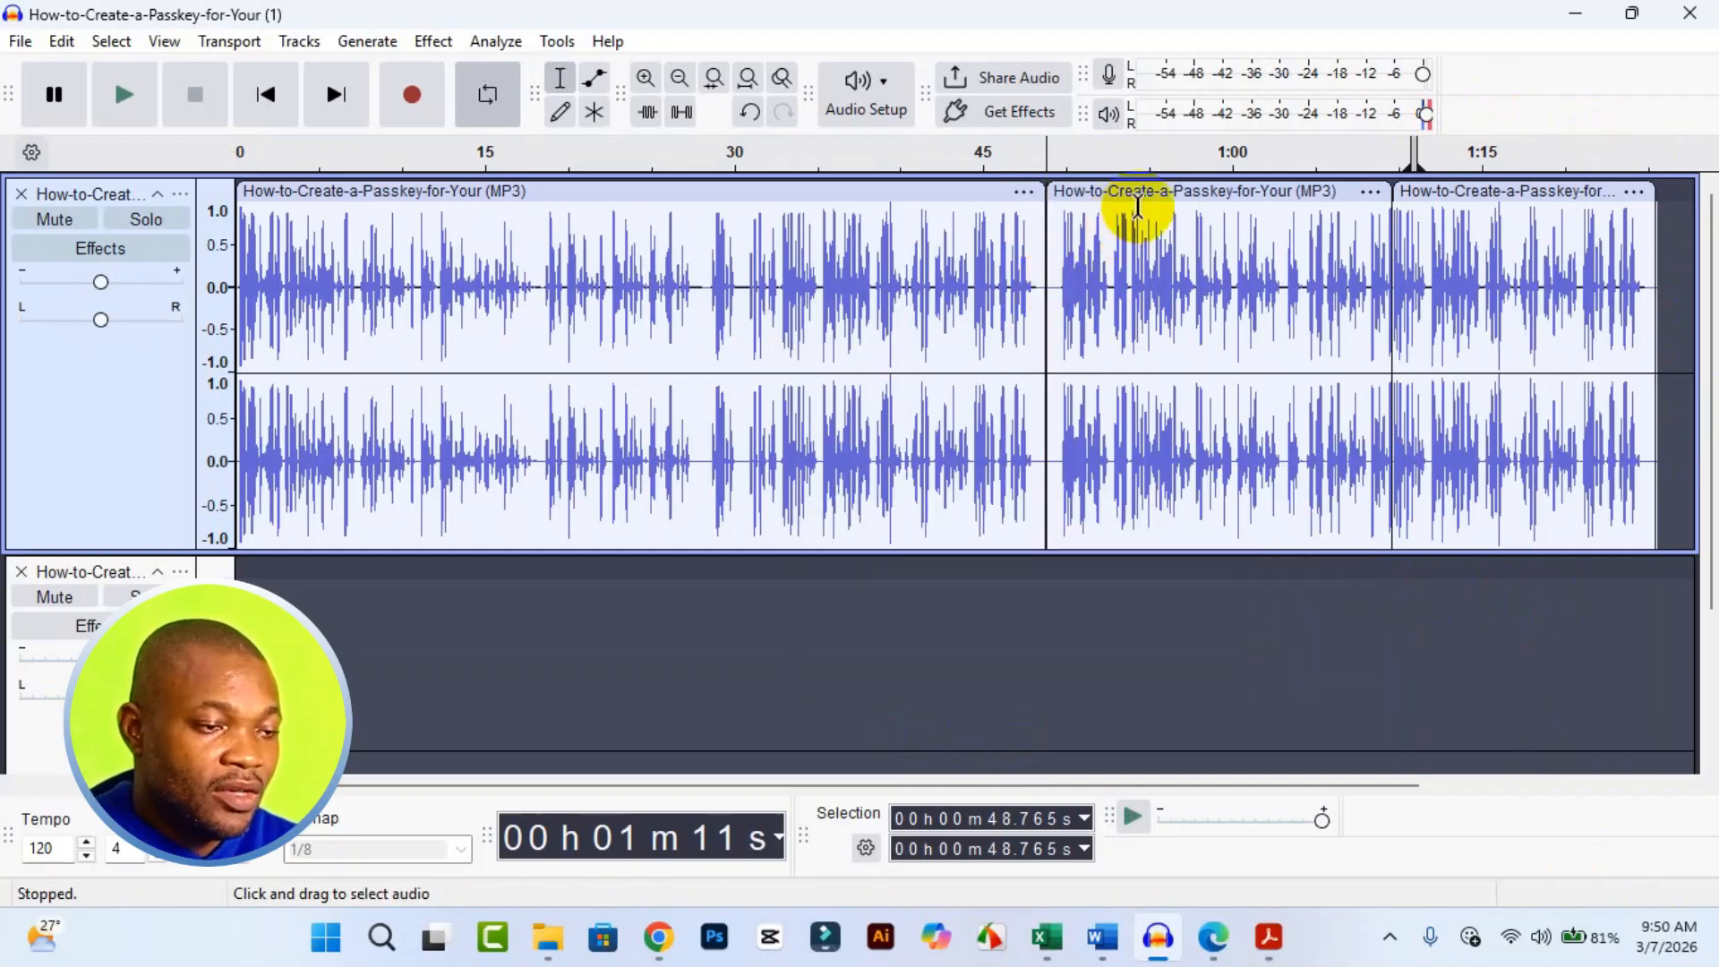
# Move the middle (MP3) clip down onto the second track, starting at about 0:50.585.
pyautogui.click(1154, 193)
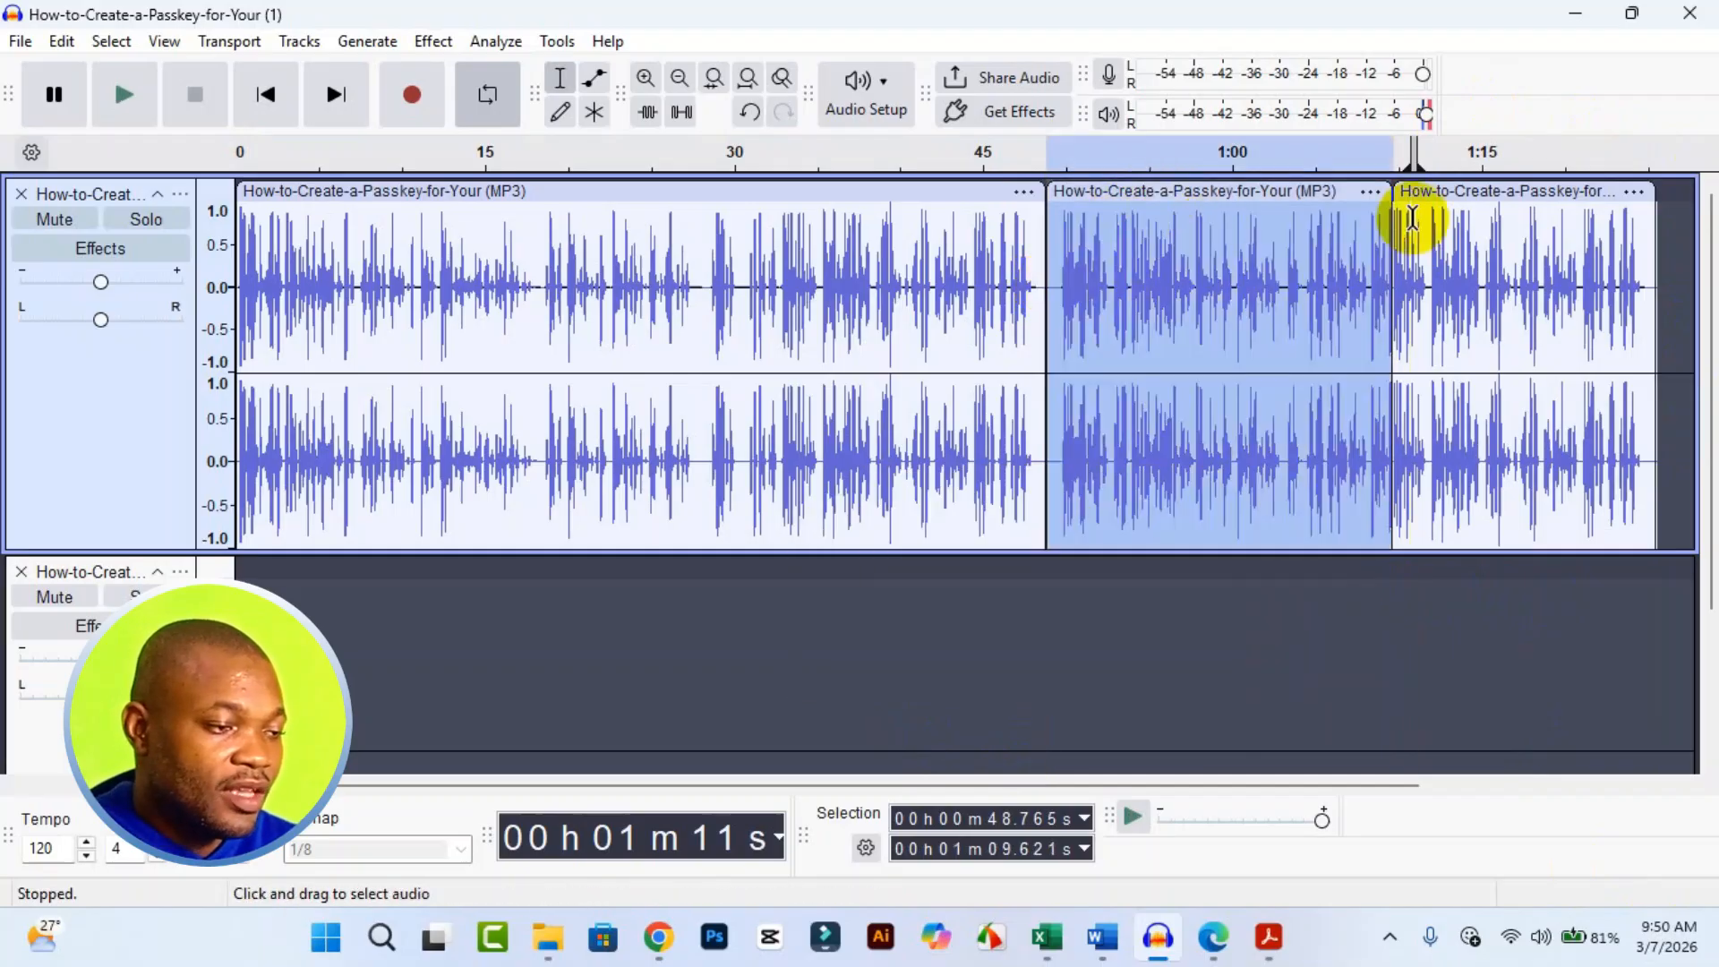
pyautogui.click(1463, 190)
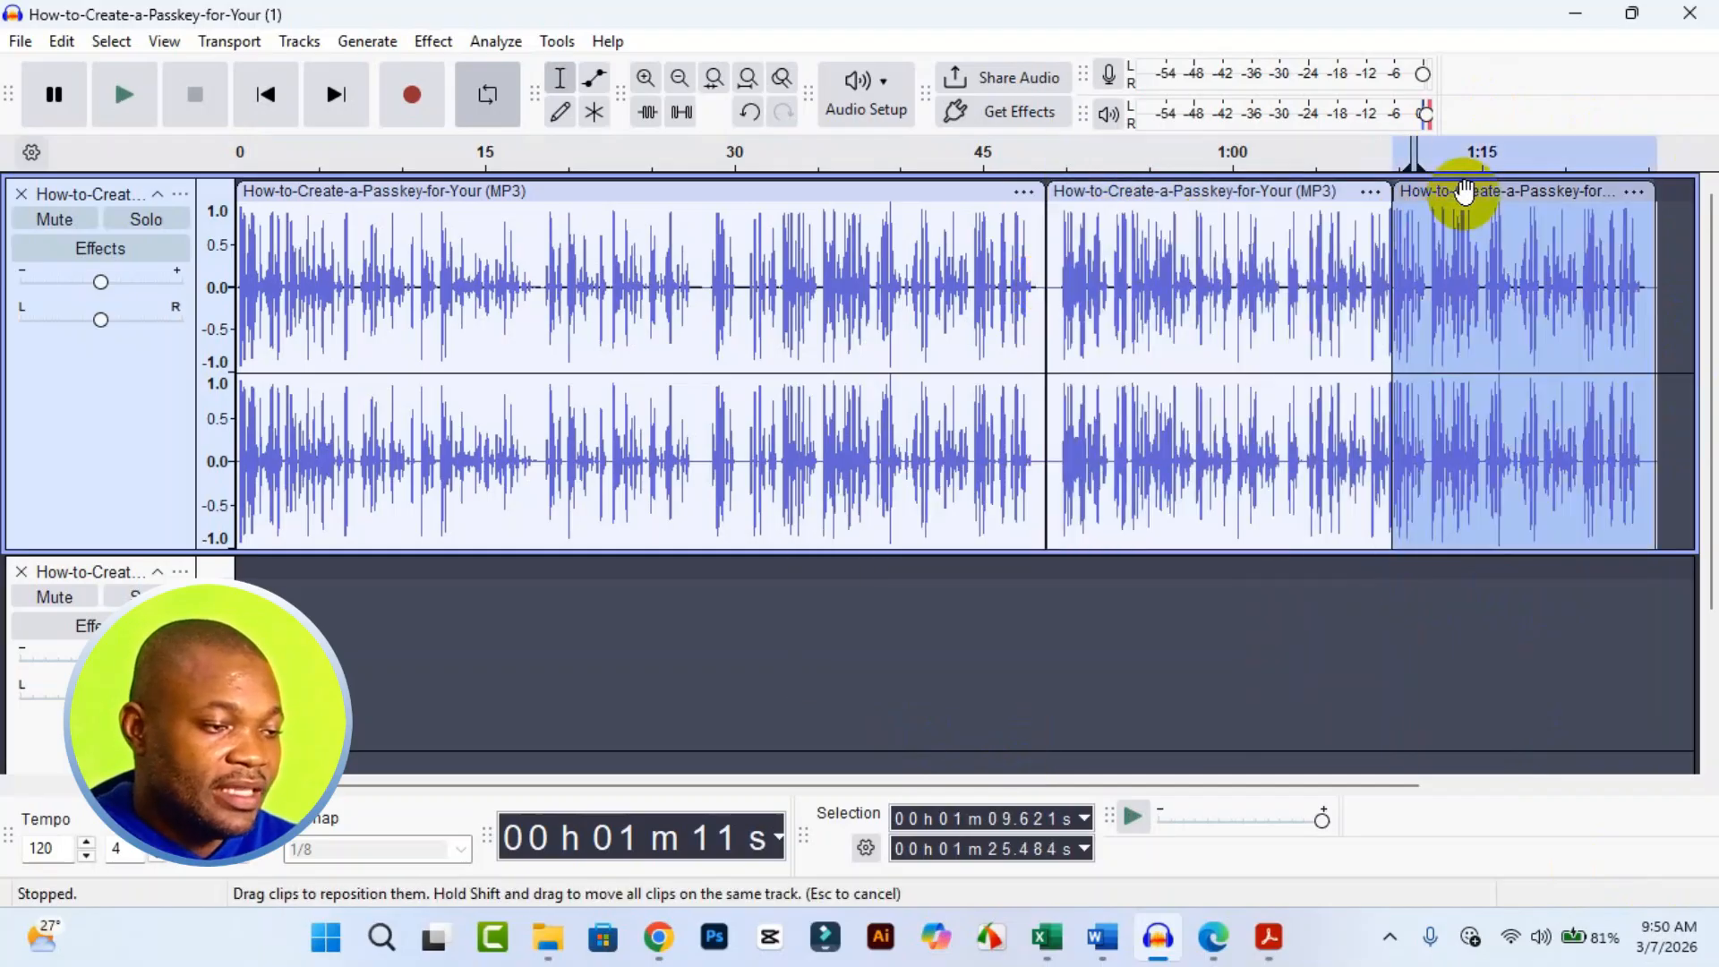
pyautogui.click(888, 193)
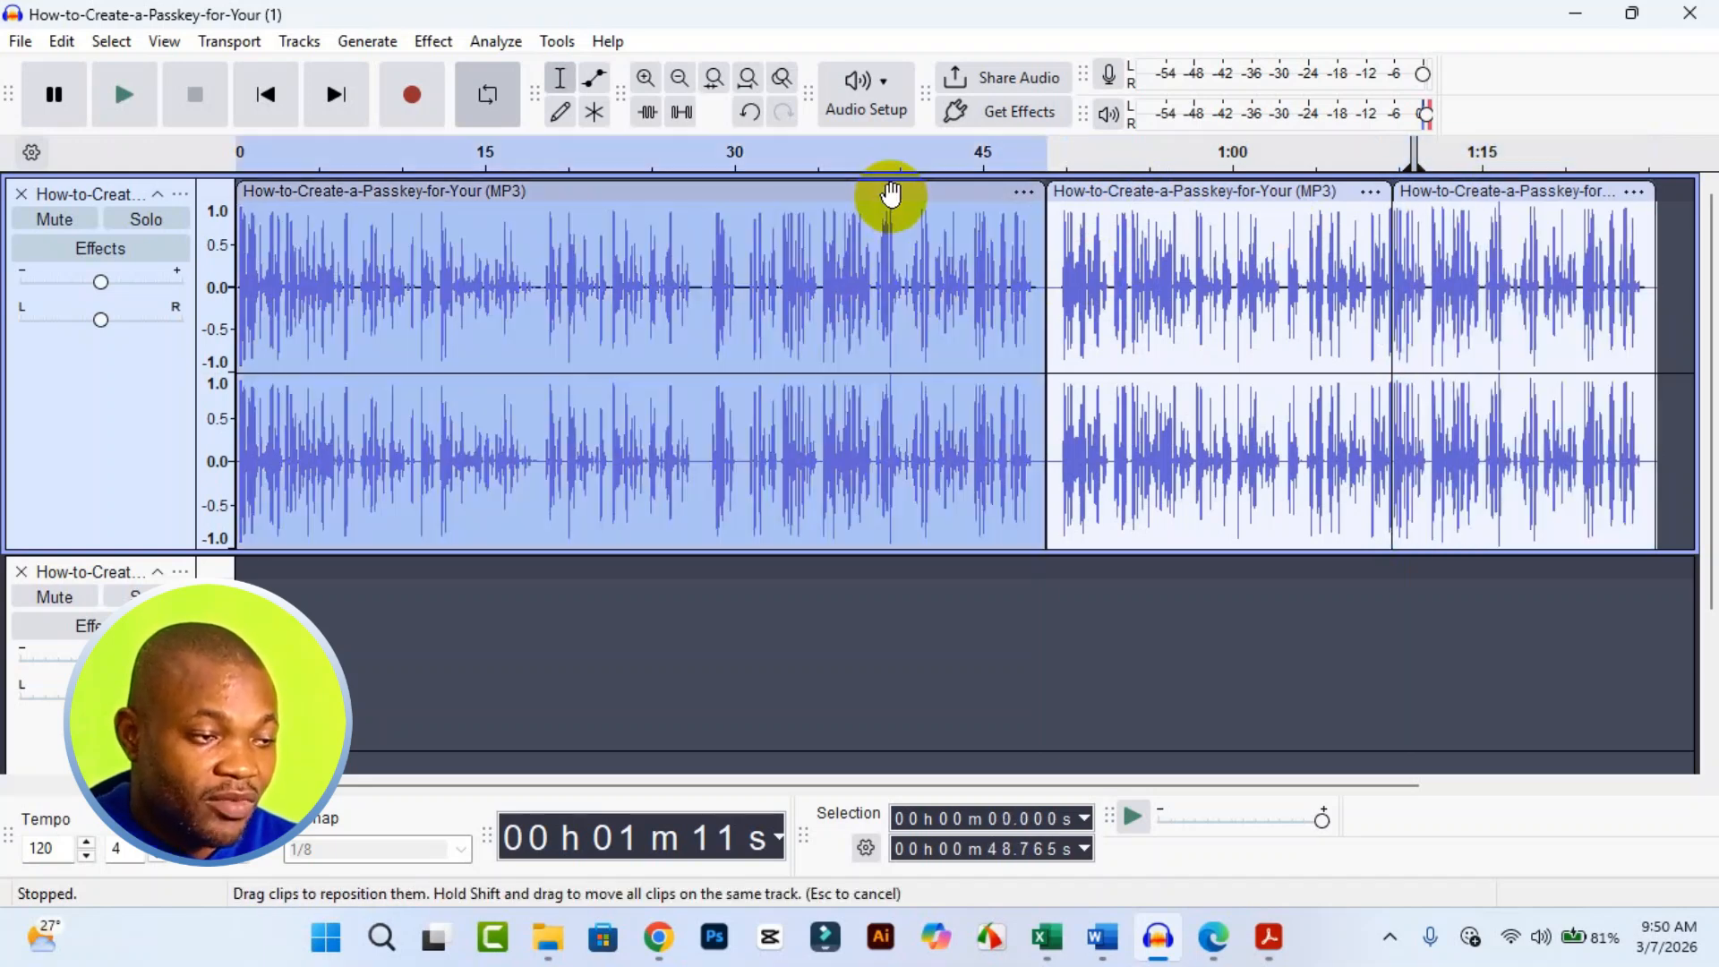
pyautogui.click(1217, 194)
pyautogui.hscroll(3, 1024, 223)
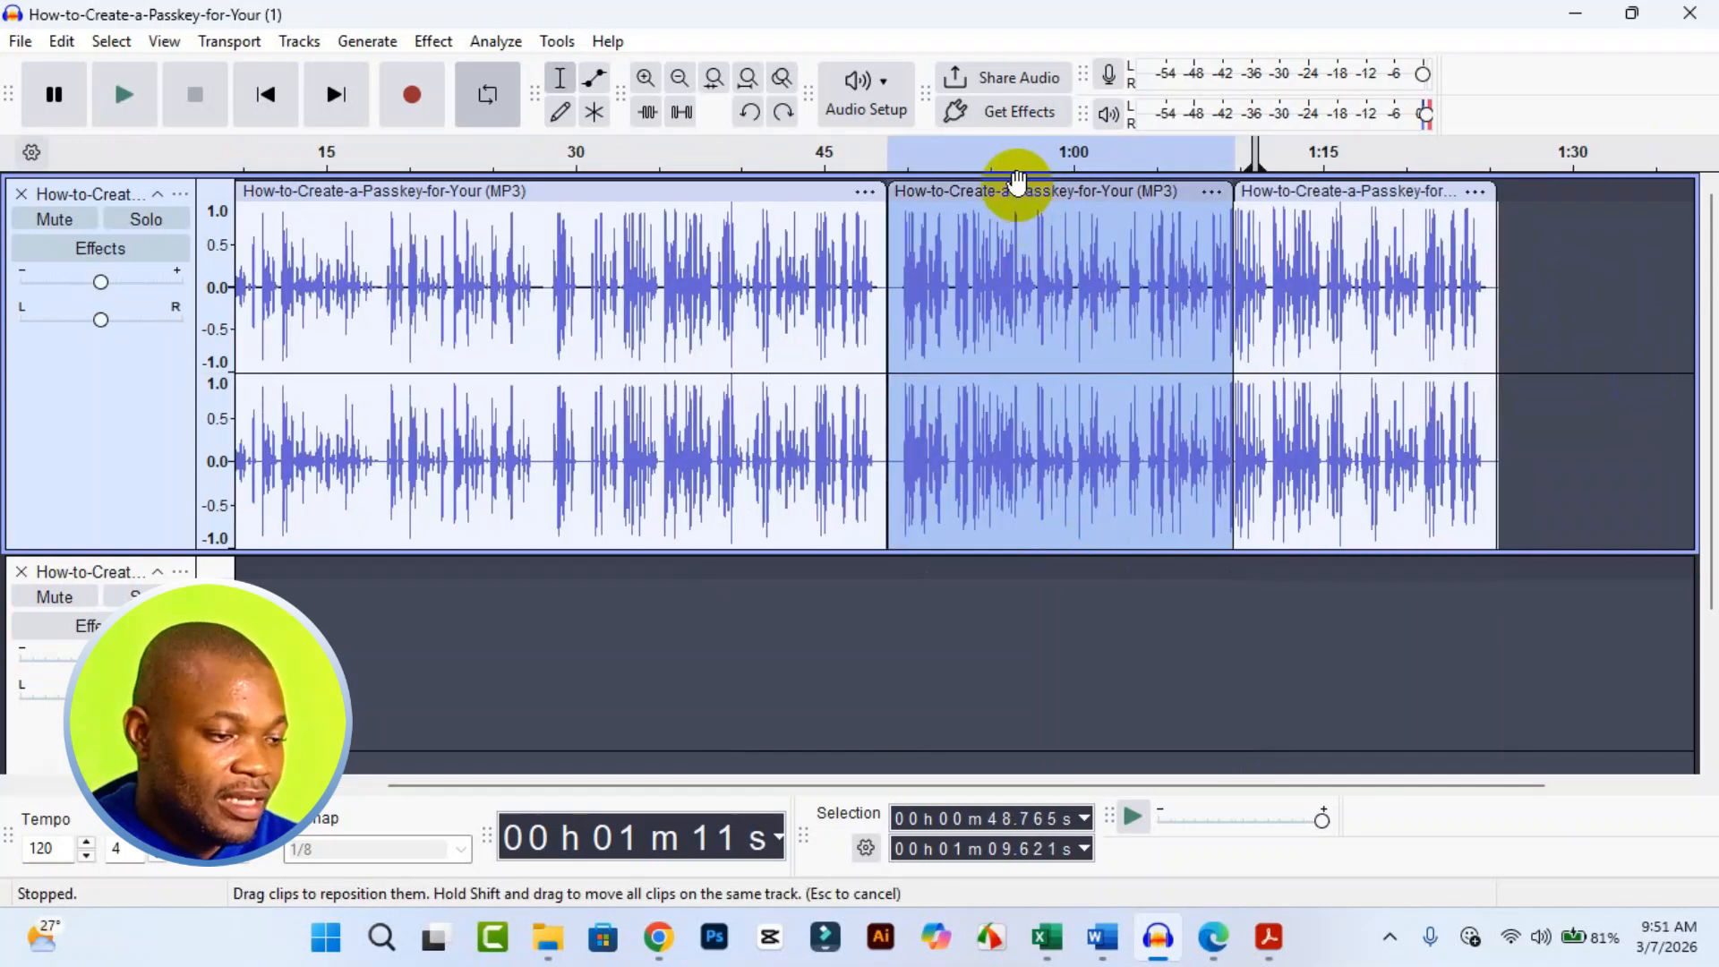
pyautogui.moveTo(1020, 192); pyautogui.dragTo(1039, 625)
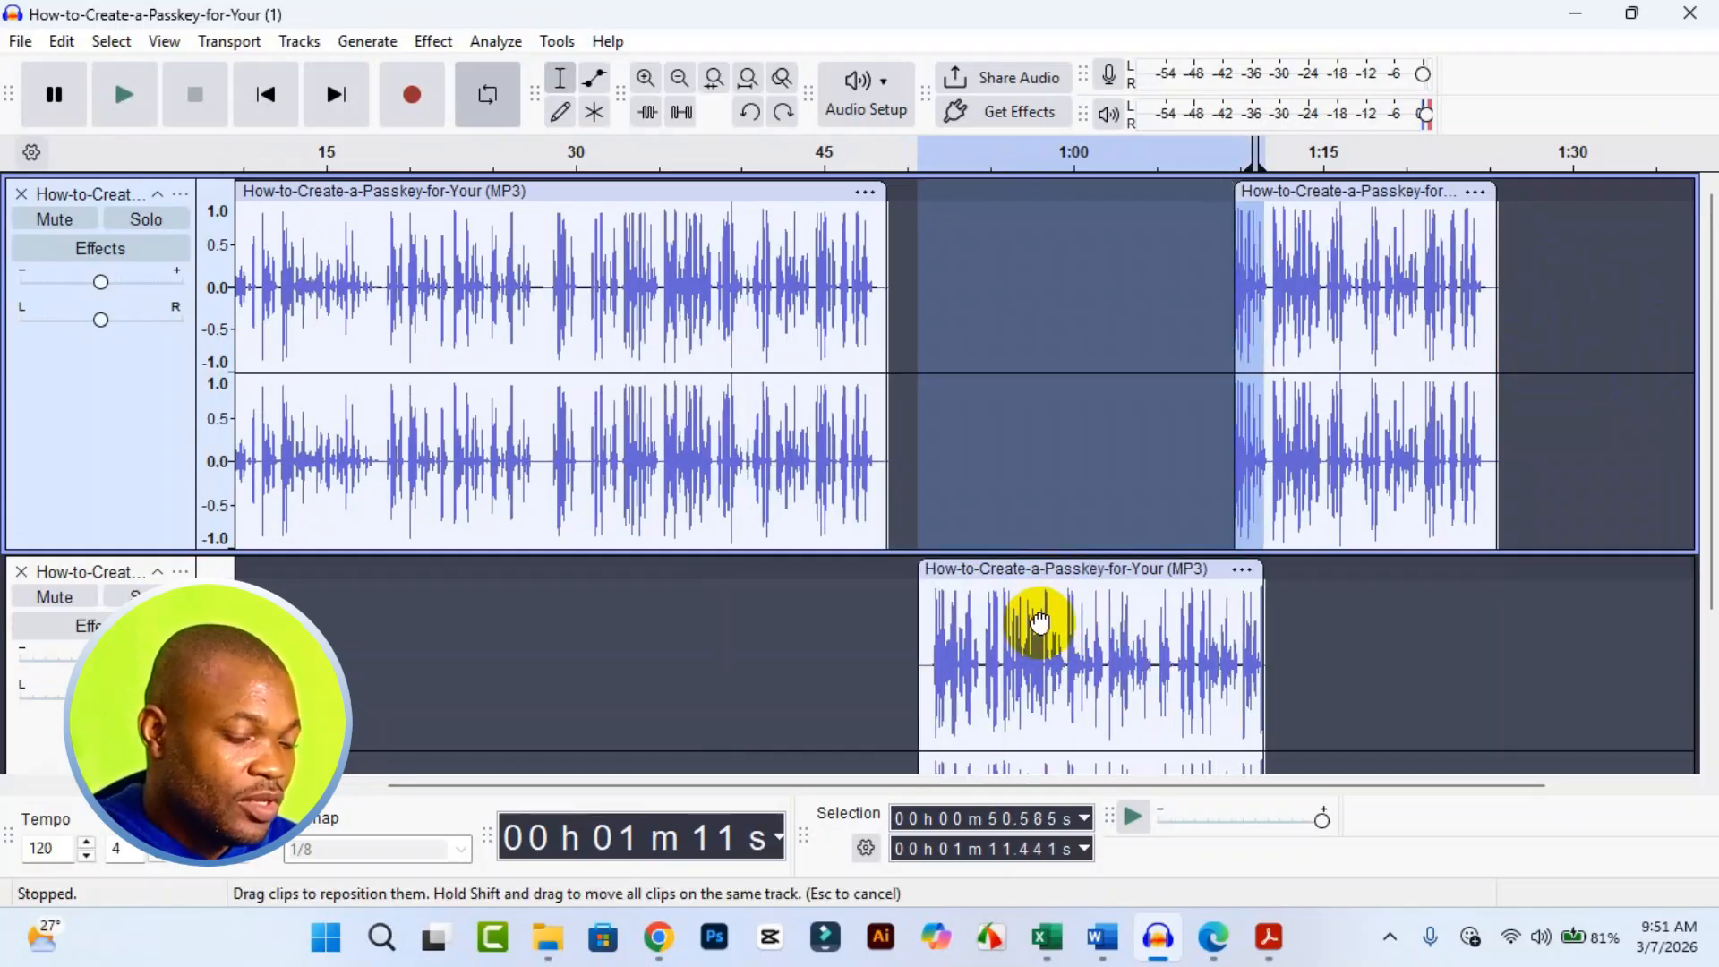
# Slide the split-off (MP3) clip along the second track, back to about 0:07.281 and out again to start at about 1:11.668.
pyautogui.moveTo(1094, 580); pyautogui.dragTo(953, 582)
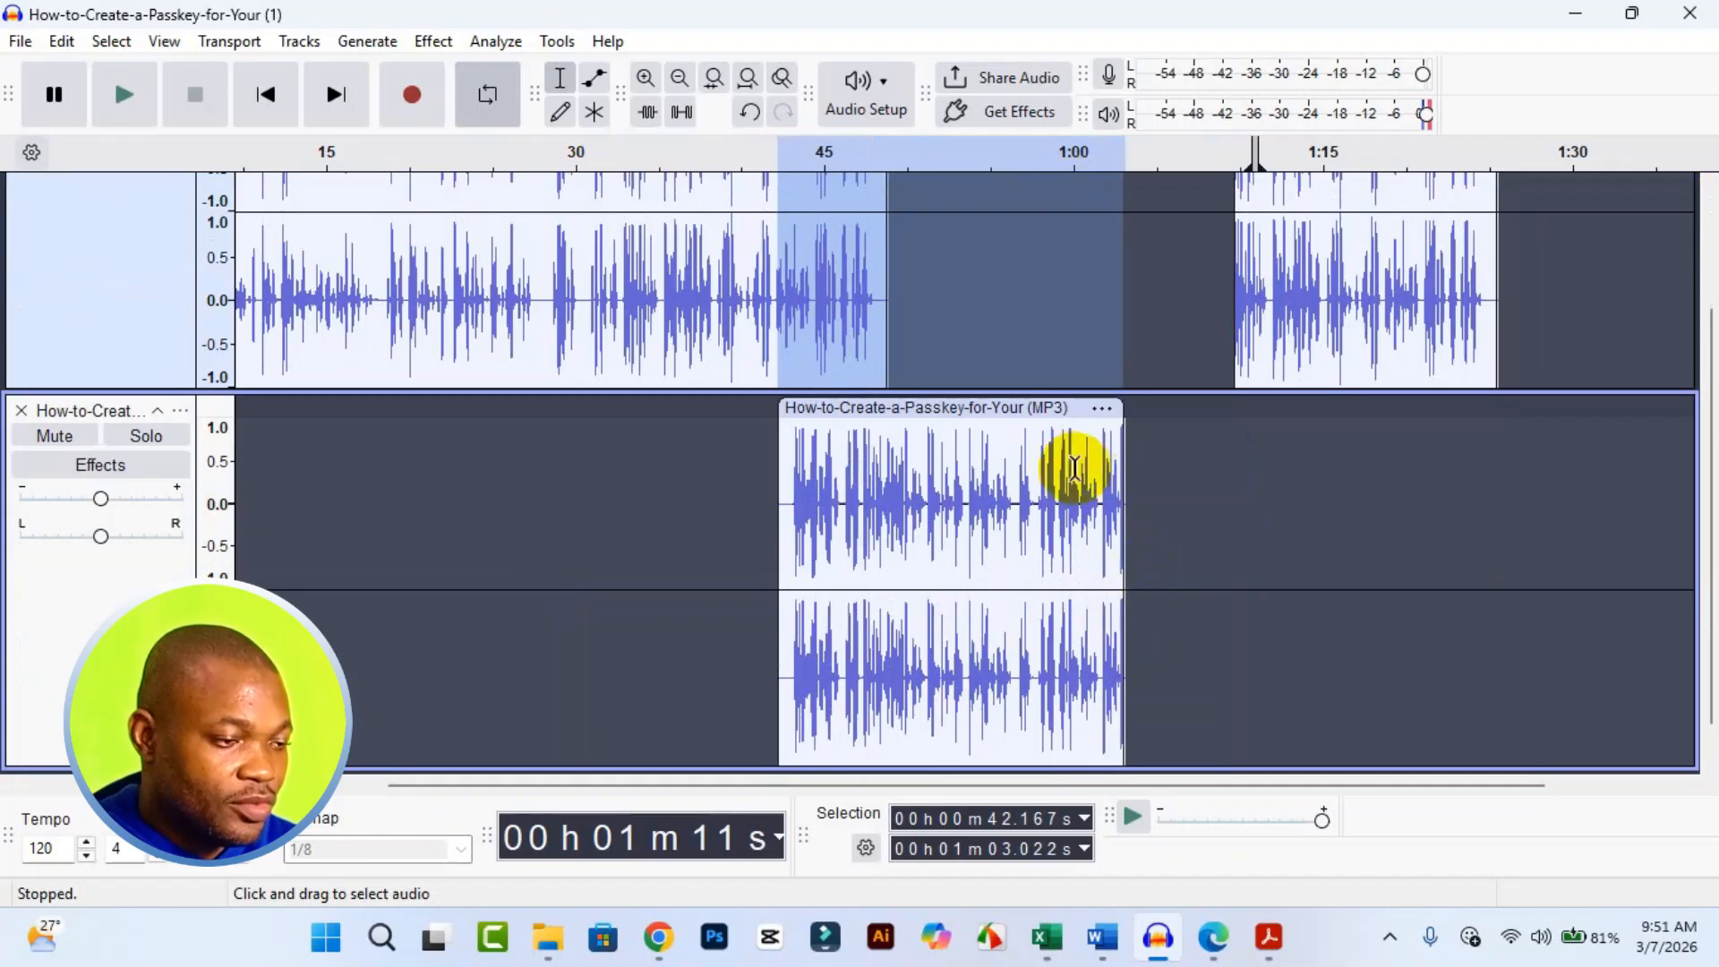
pyautogui.click(1056, 426)
pyautogui.click(1013, 411)
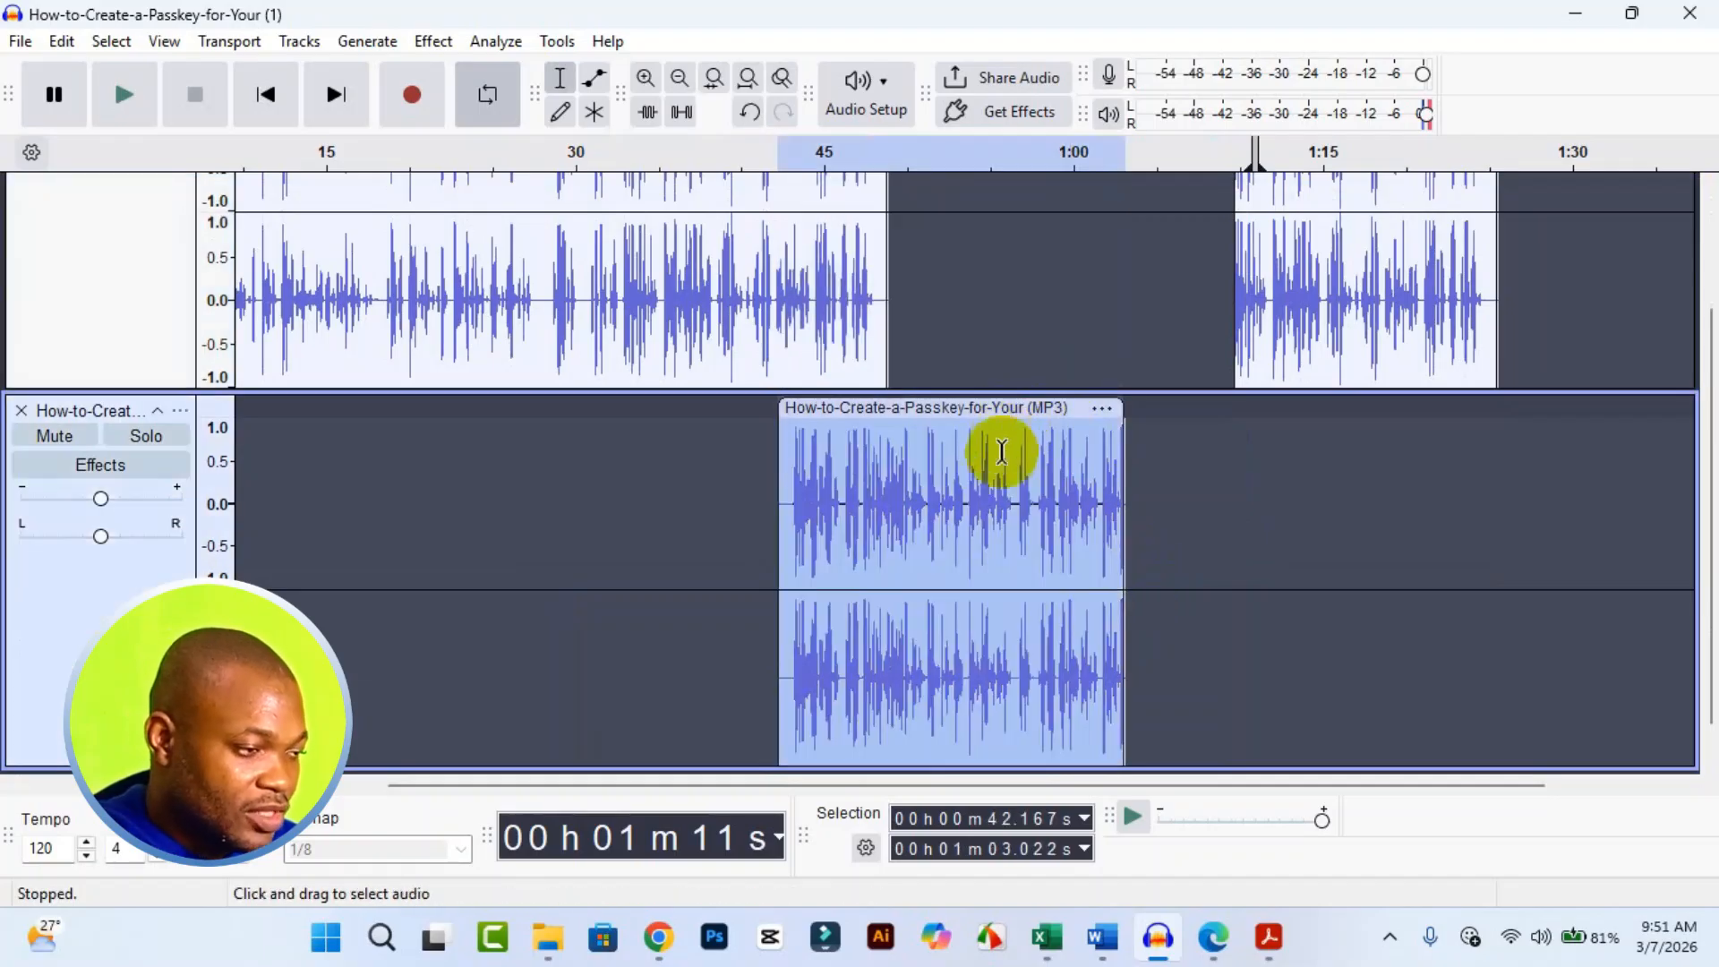
pyautogui.moveTo(989, 409); pyautogui.dragTo(411, 411)
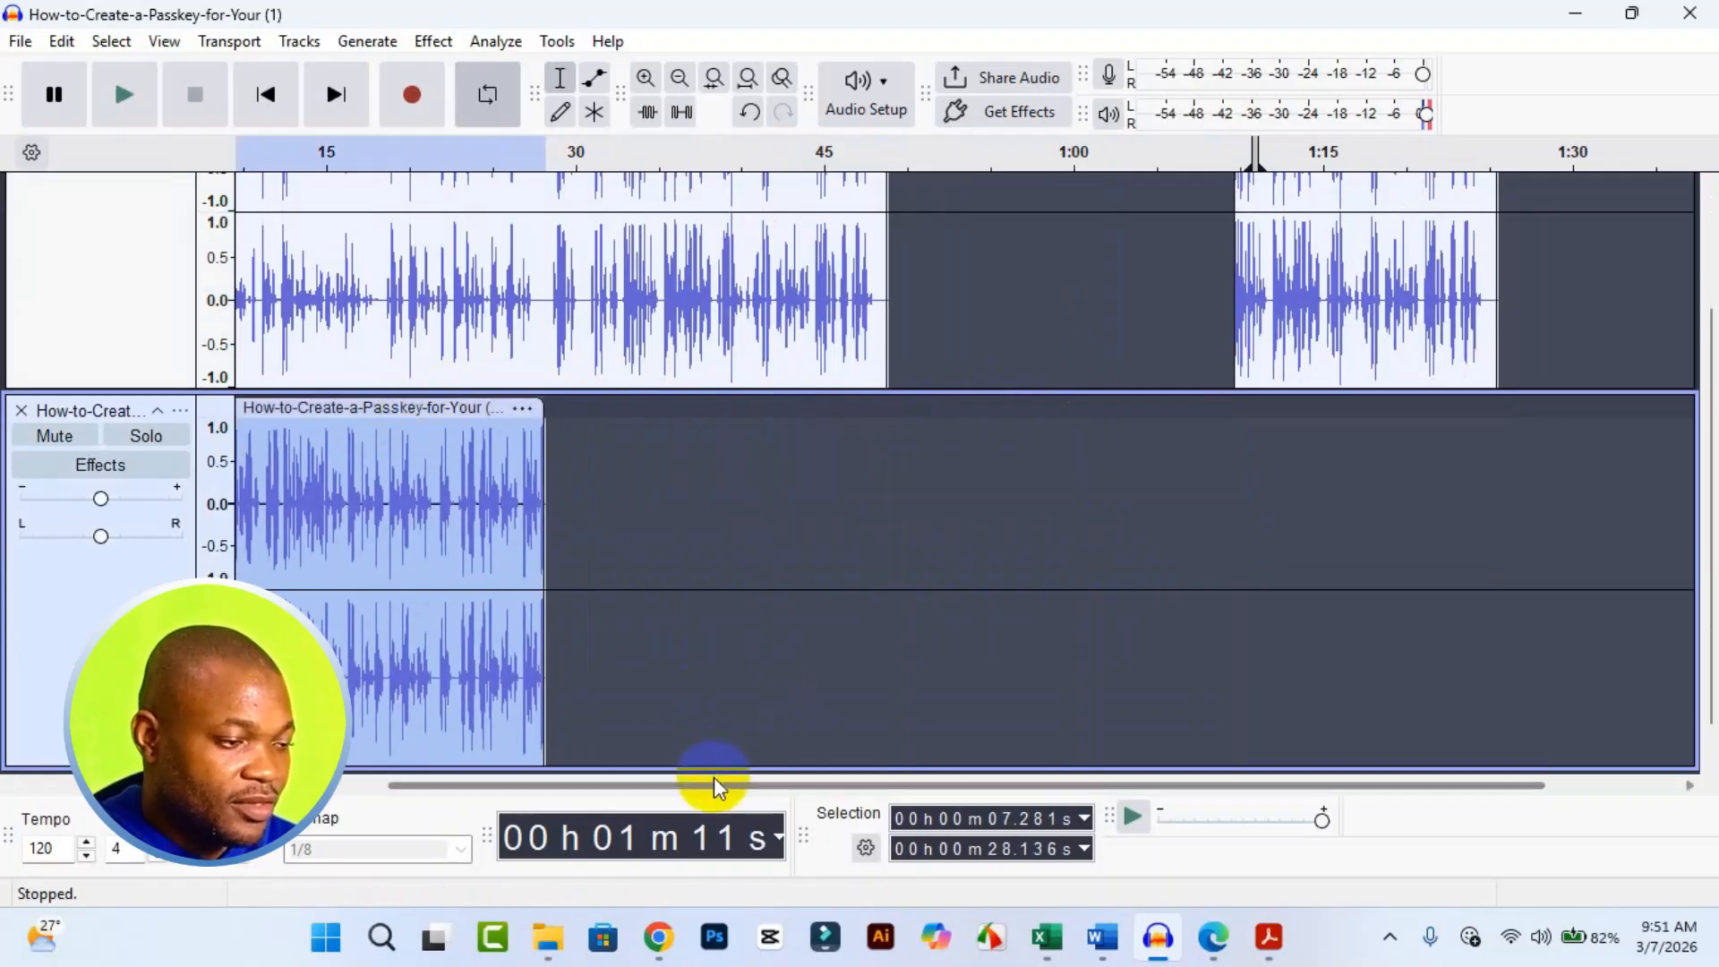
pyautogui.moveTo(710, 786); pyautogui.dragTo(567, 760)
pyautogui.click(549, 594)
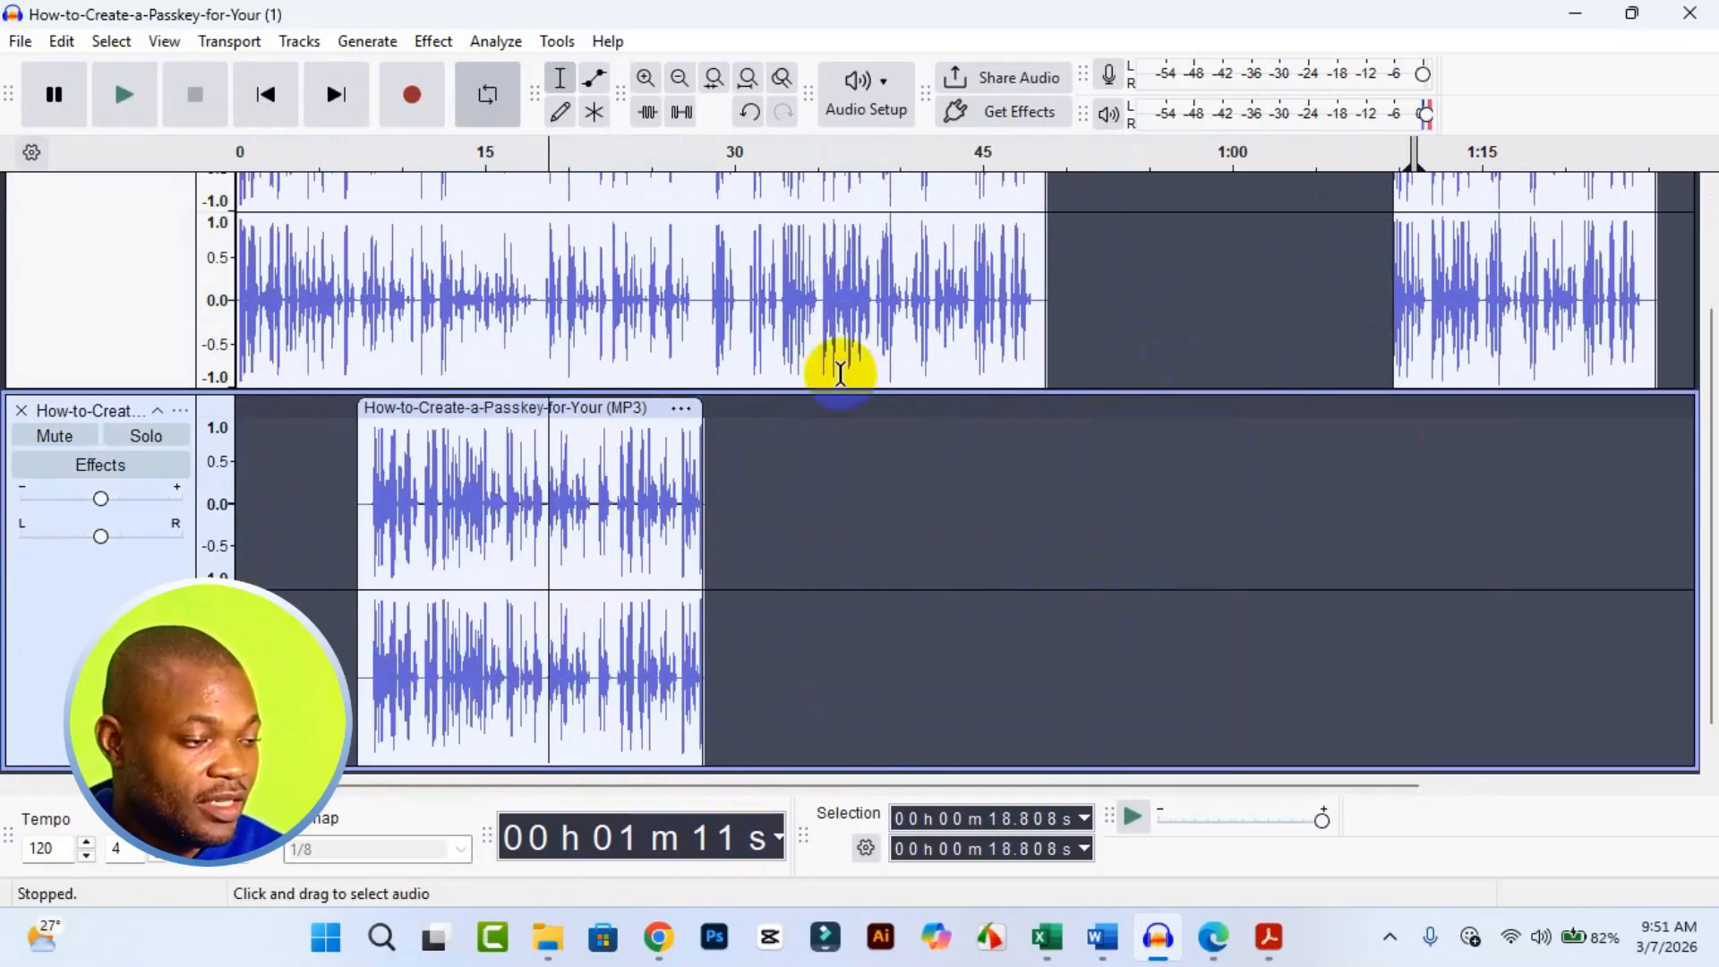
pyautogui.moveTo(555, 406); pyautogui.dragTo(1700, 469)
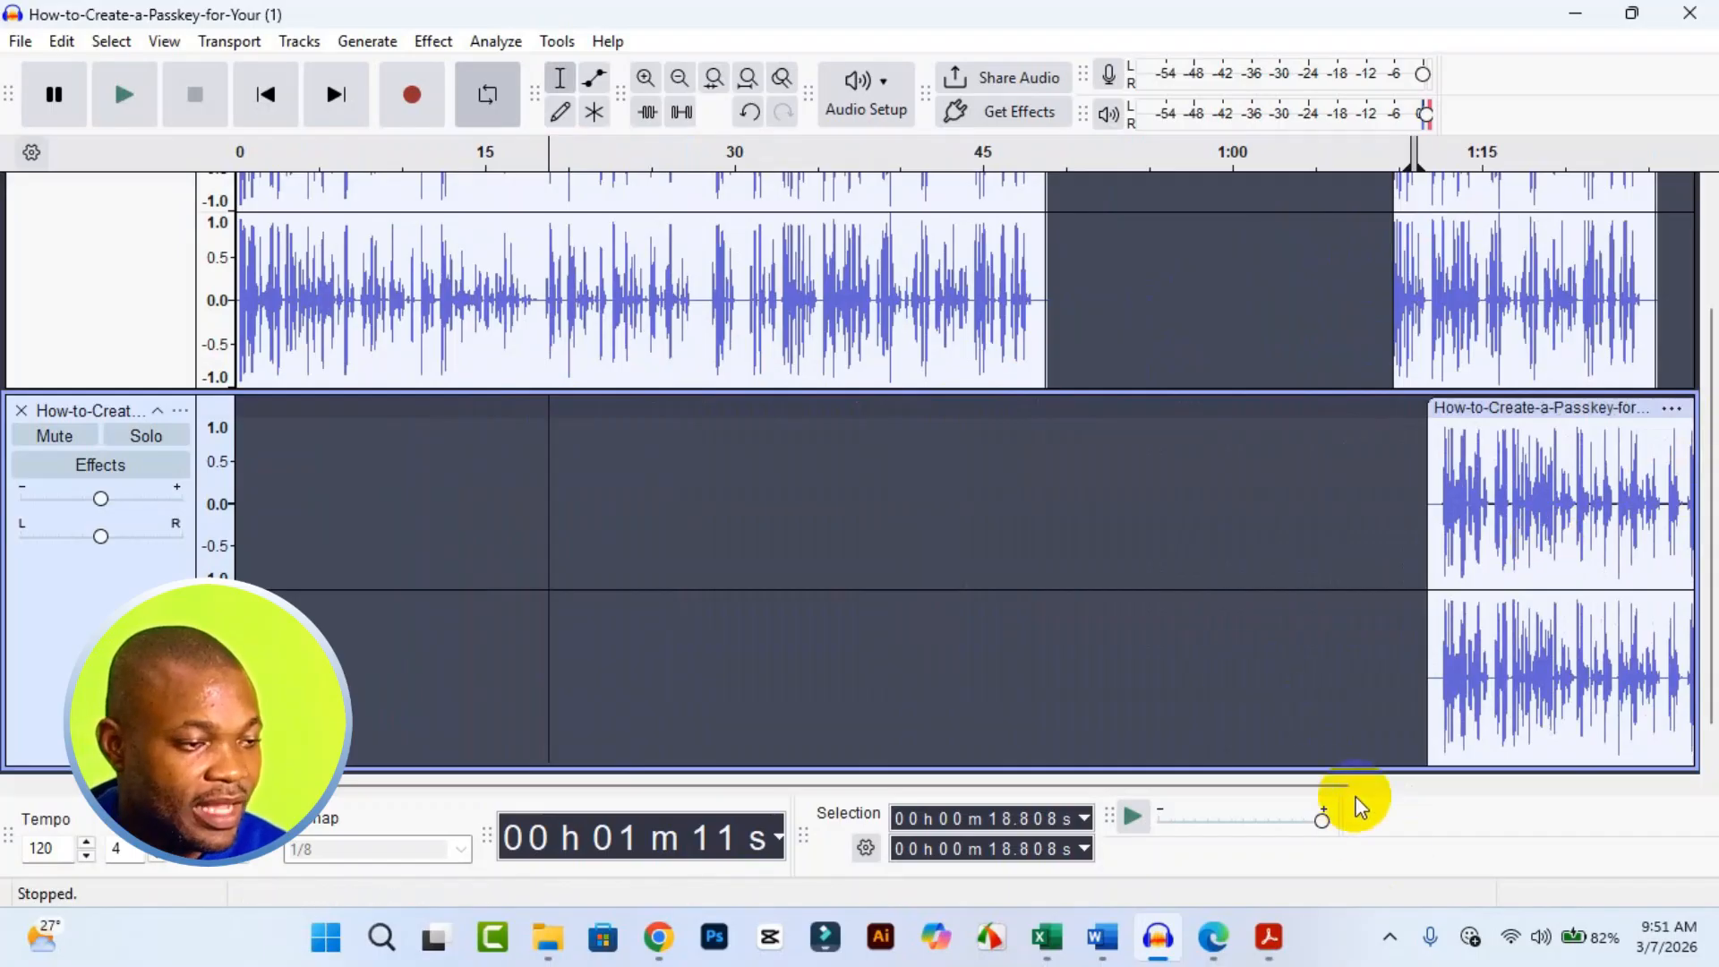
# Move the (1) clip on the first track back to start at 0:48.765, directly after the first (MP3) clip.
pyautogui.moveTo(1344, 784); pyautogui.dragTo(1629, 786)
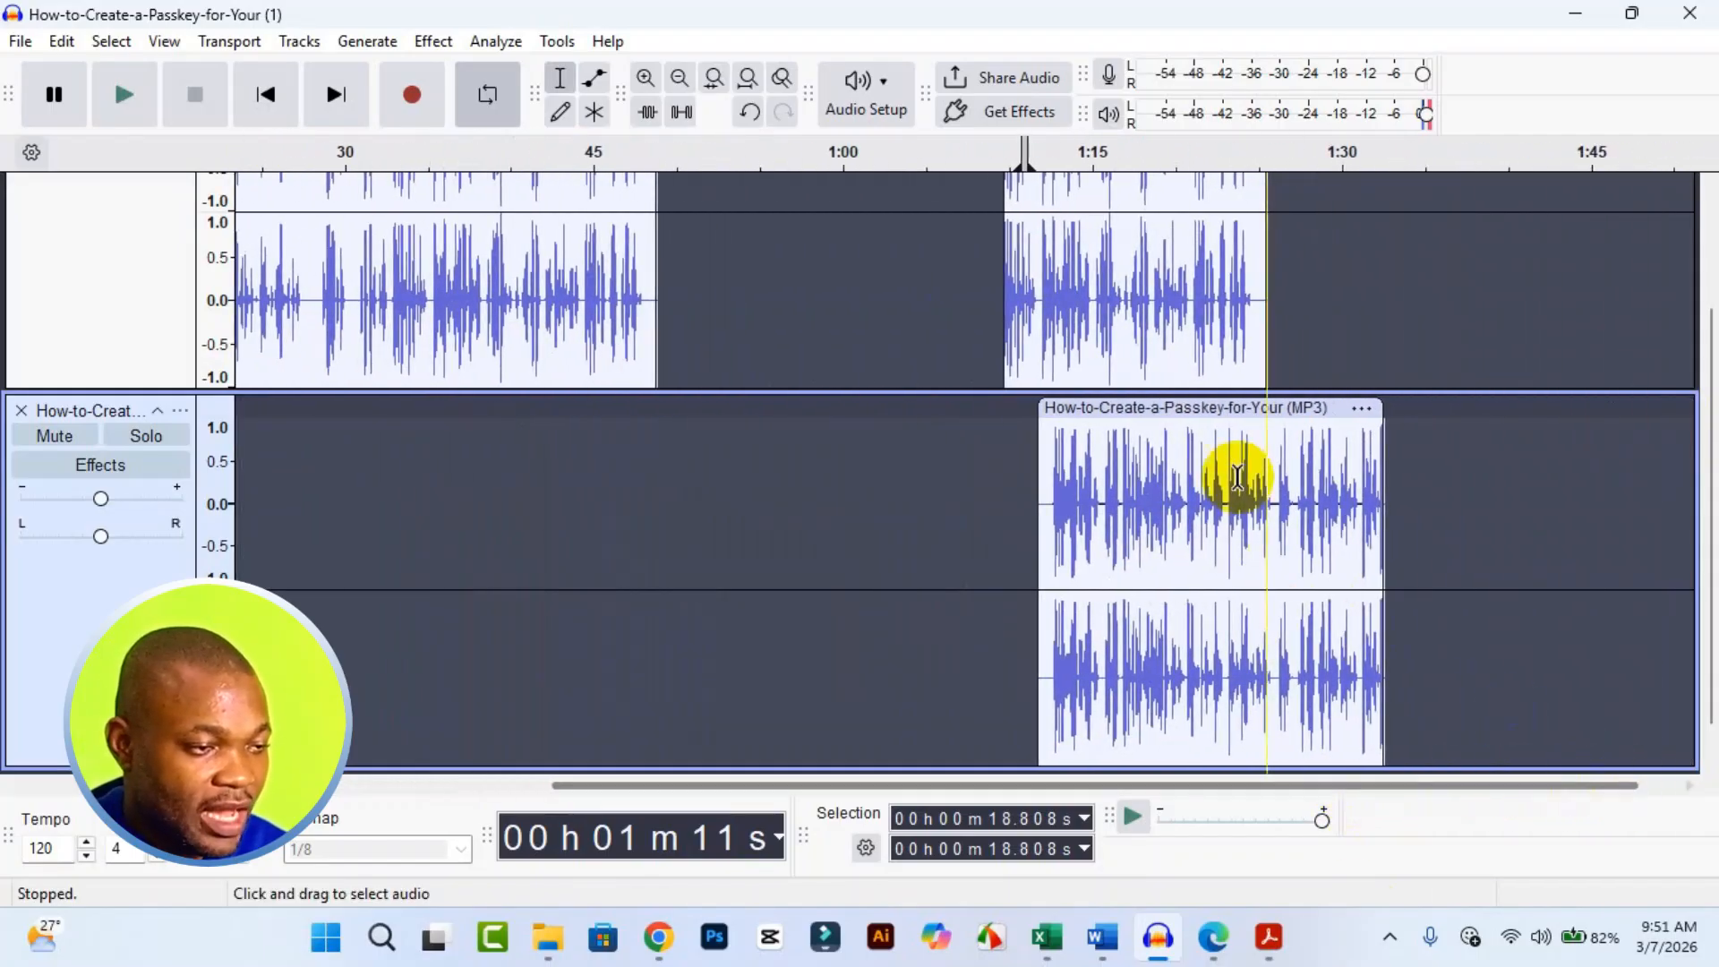
pyautogui.scroll(3, 1522, 389)
pyautogui.click(1120, 208)
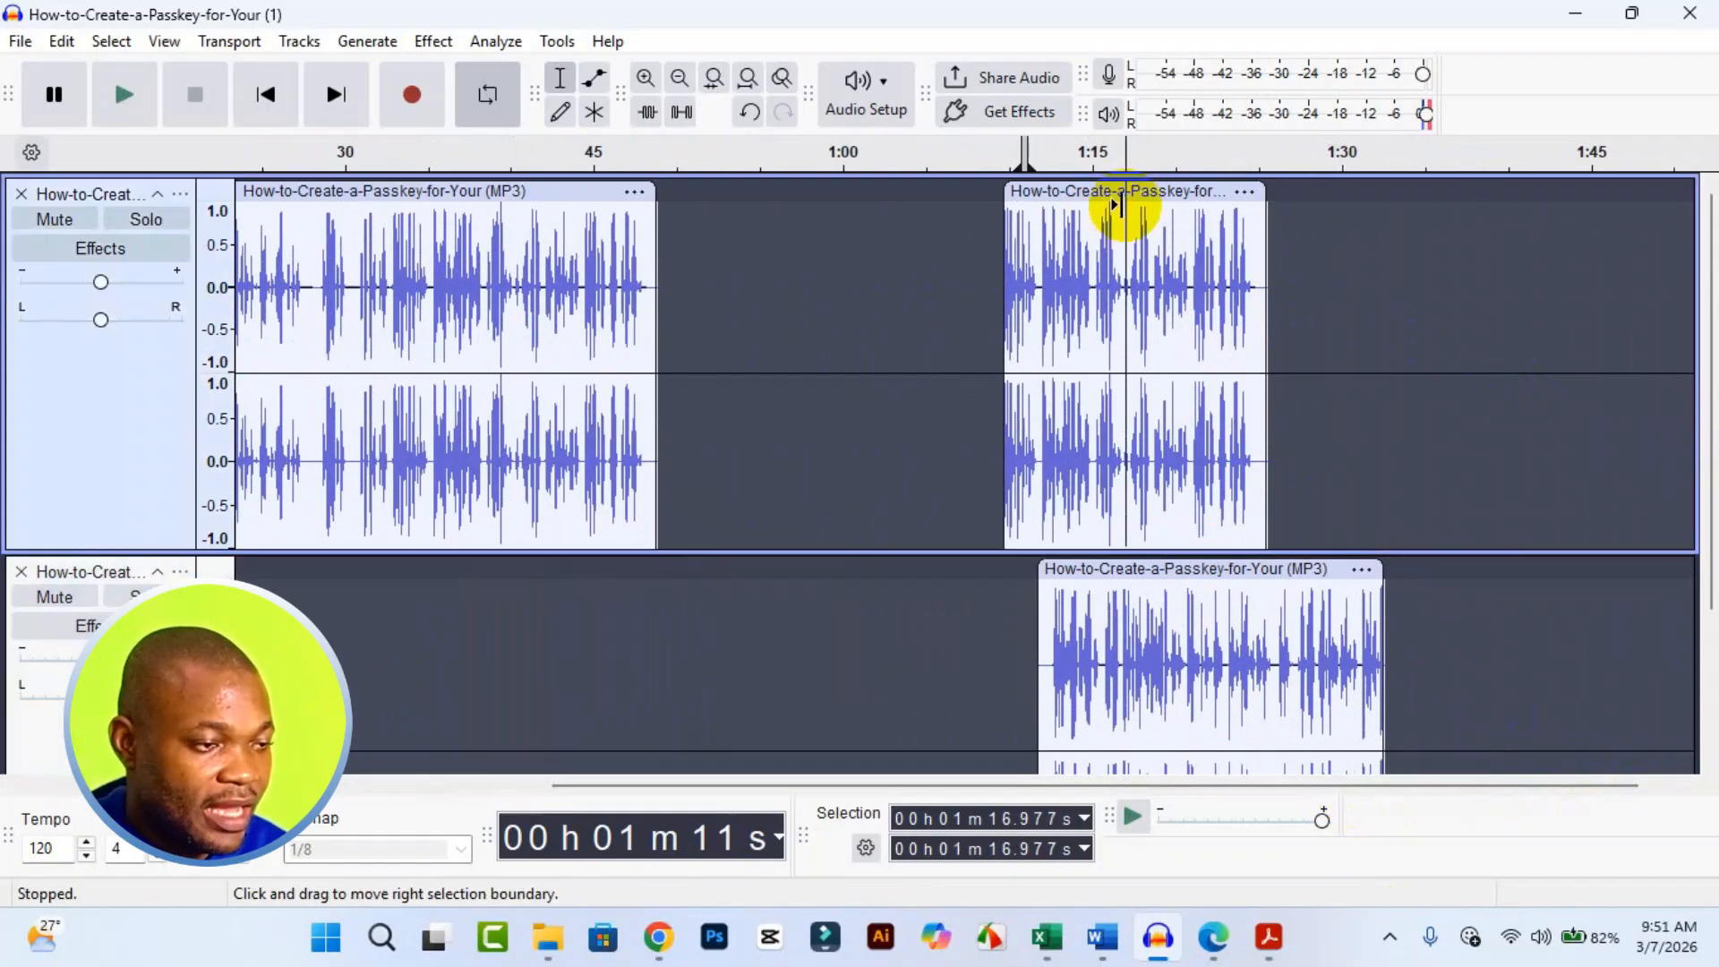
pyautogui.click(1101, 192)
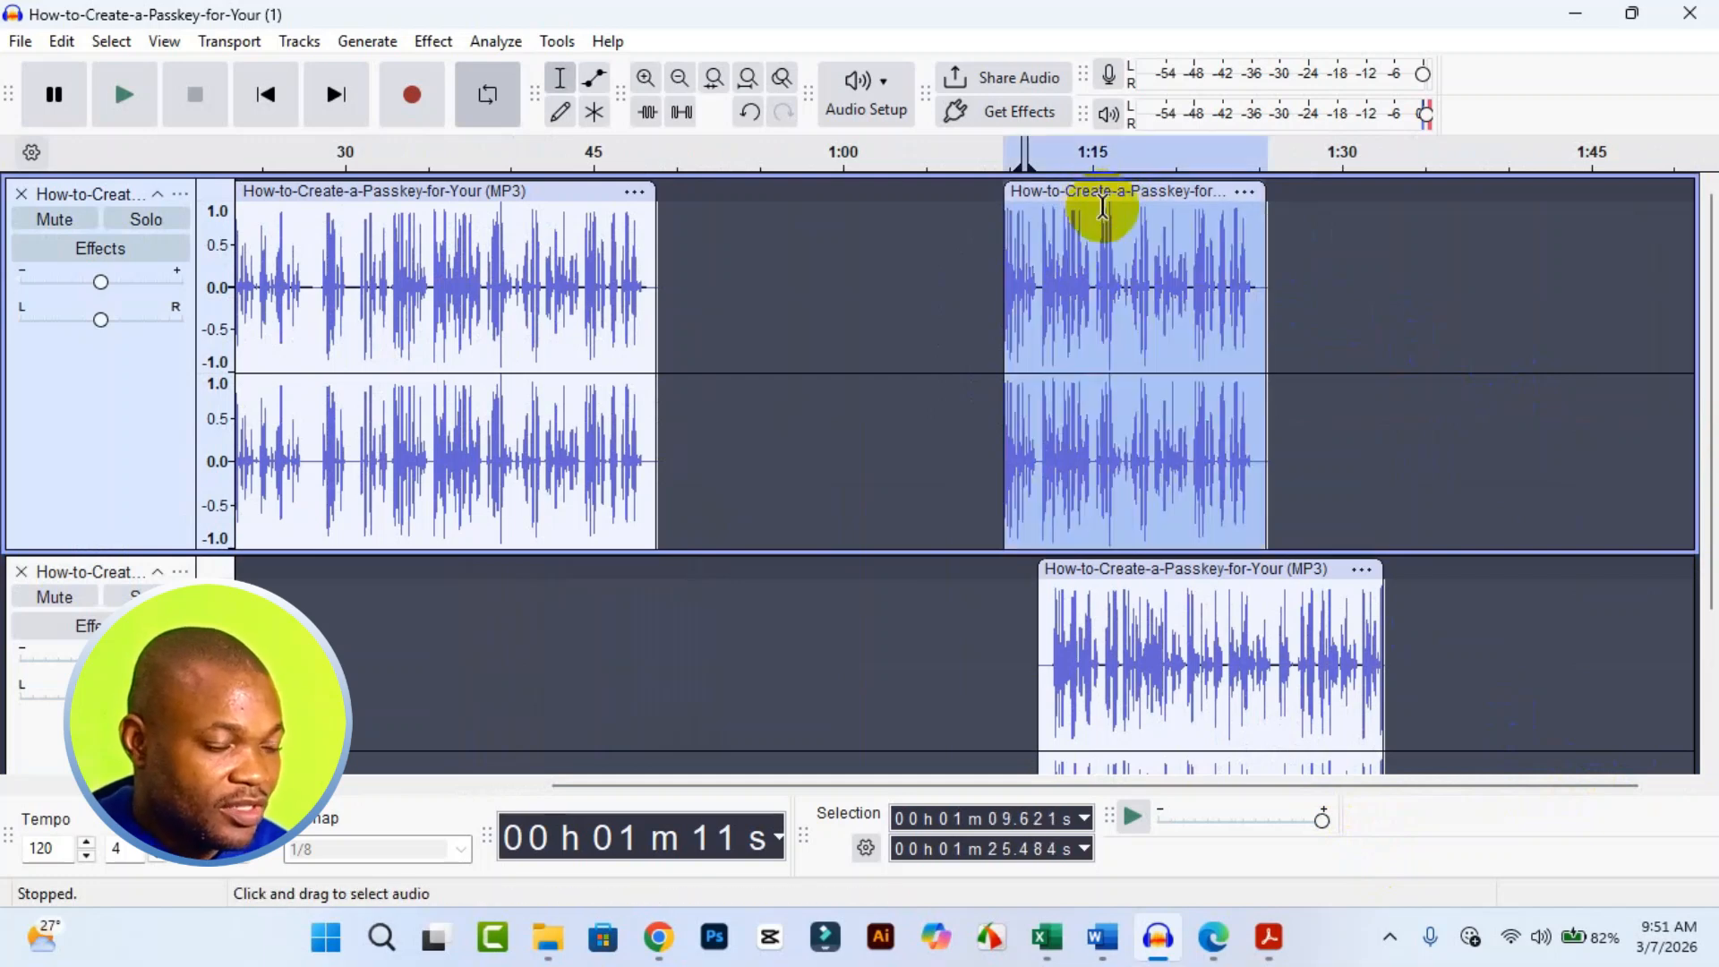
pyautogui.moveTo(1105, 199); pyautogui.dragTo(738, 197)
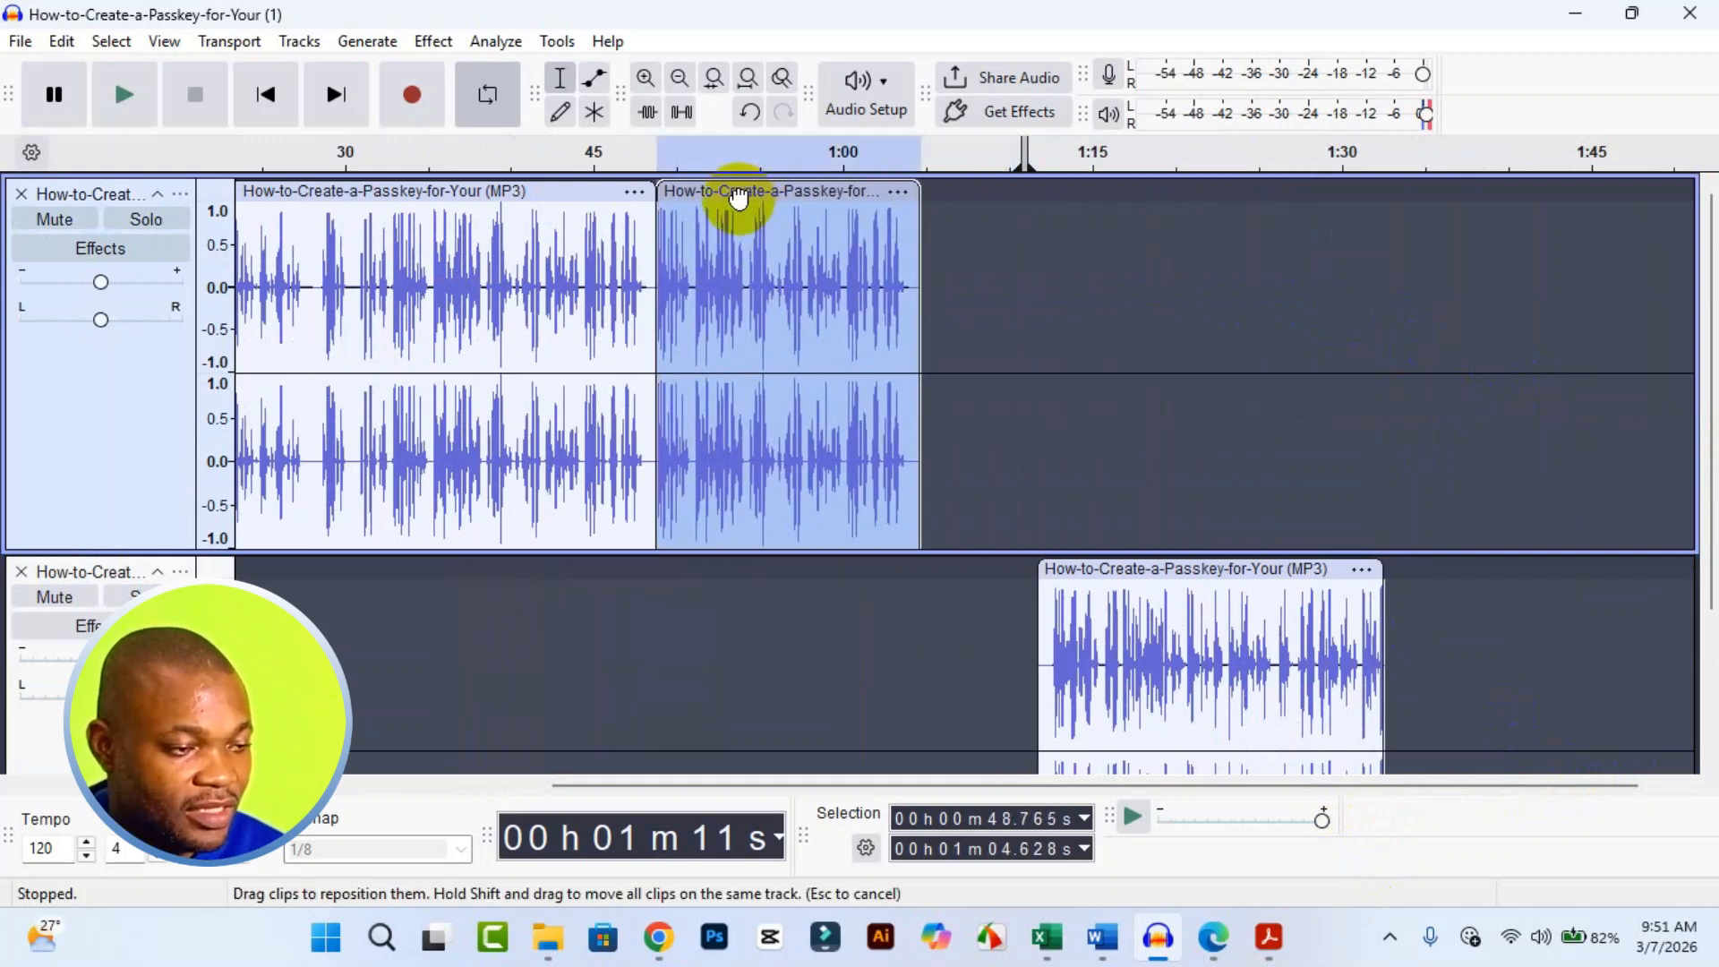
# Move the track holding the split-off clip up above the other track, and move it back down.
pyautogui.click(1151, 568)
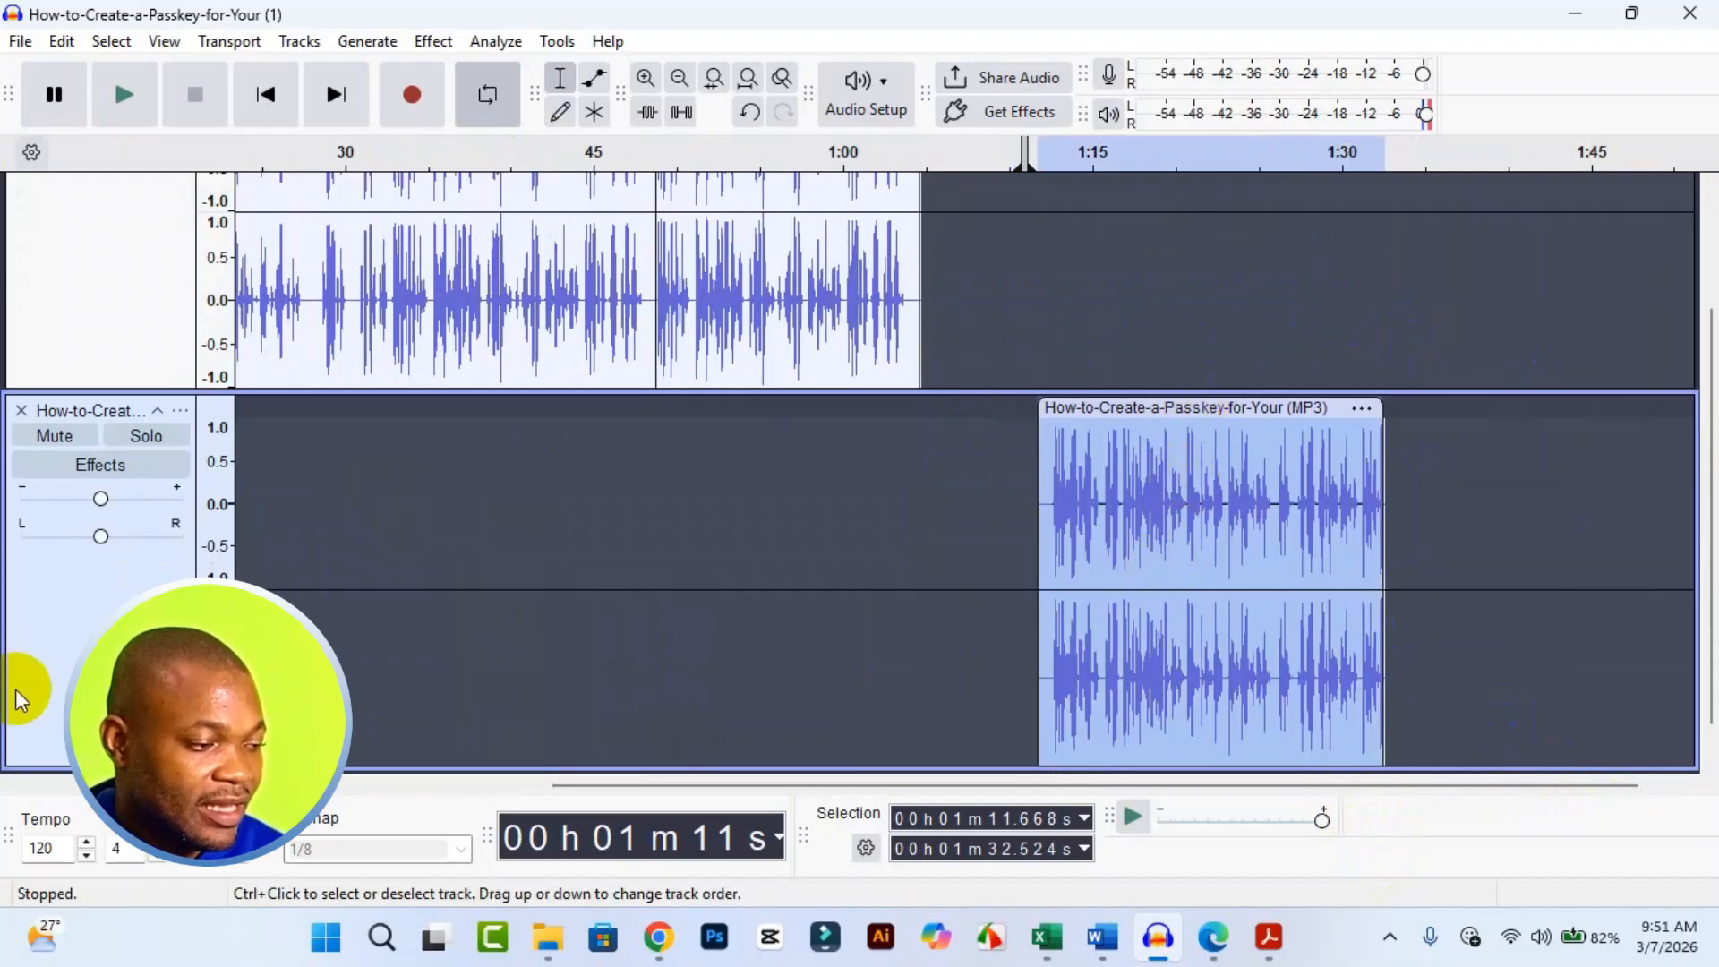
pyautogui.rightClick(59, 671)
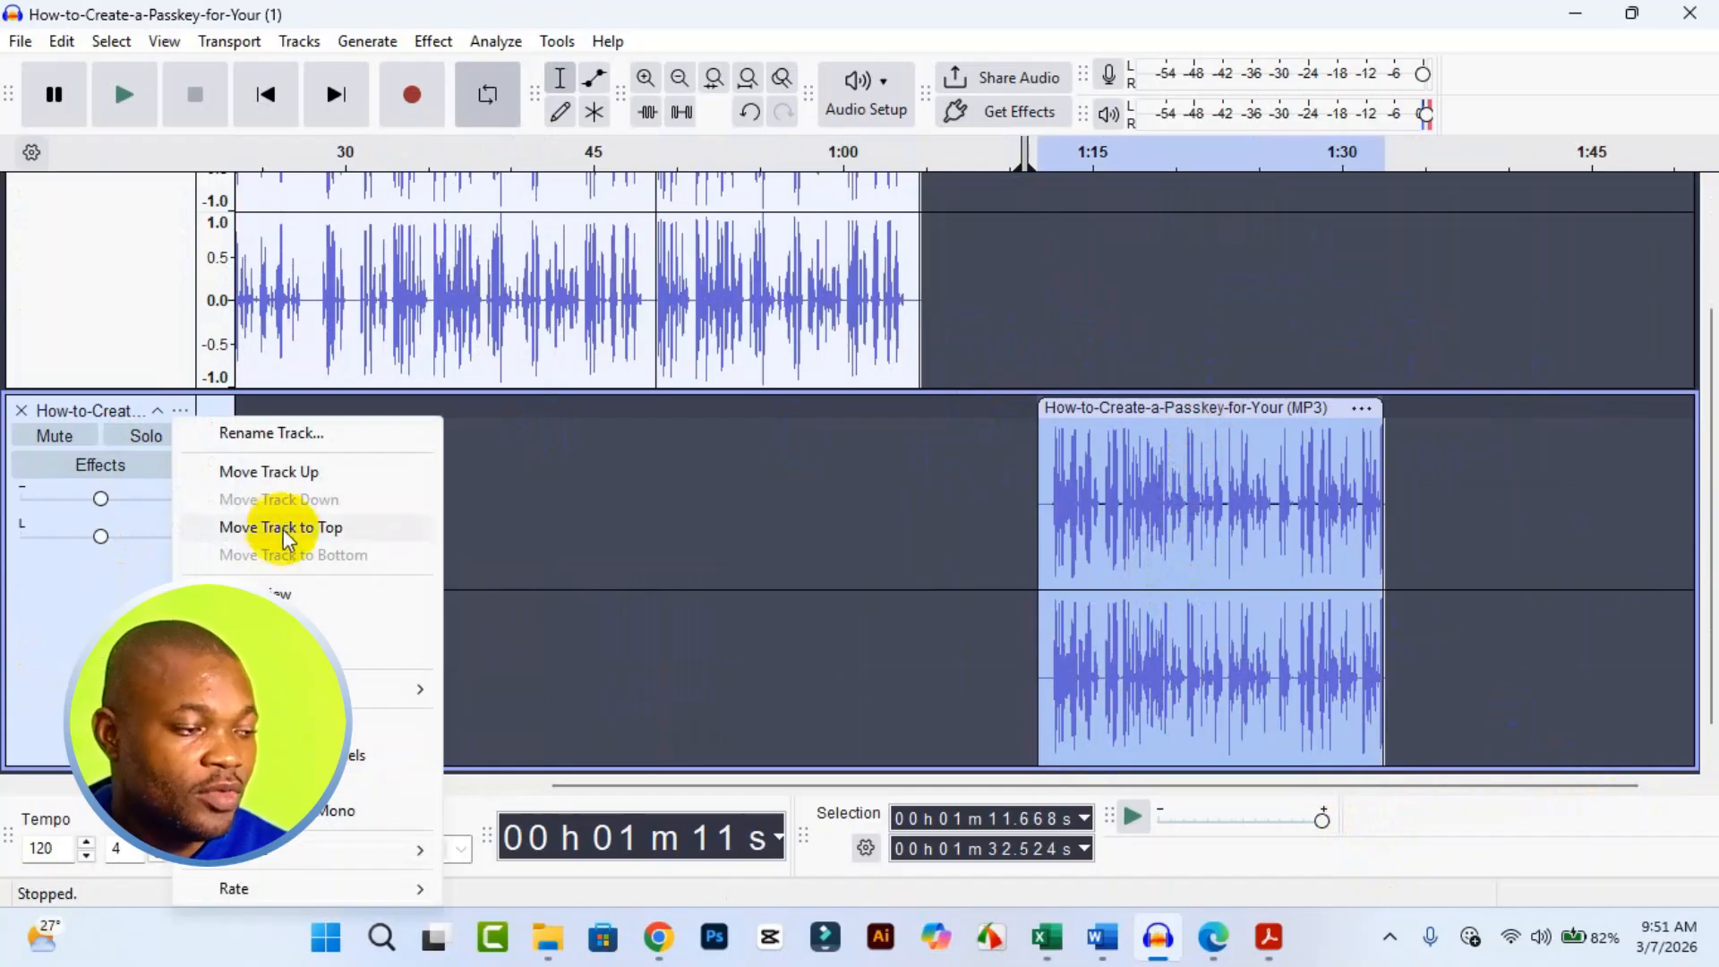
pyautogui.click(307, 475)
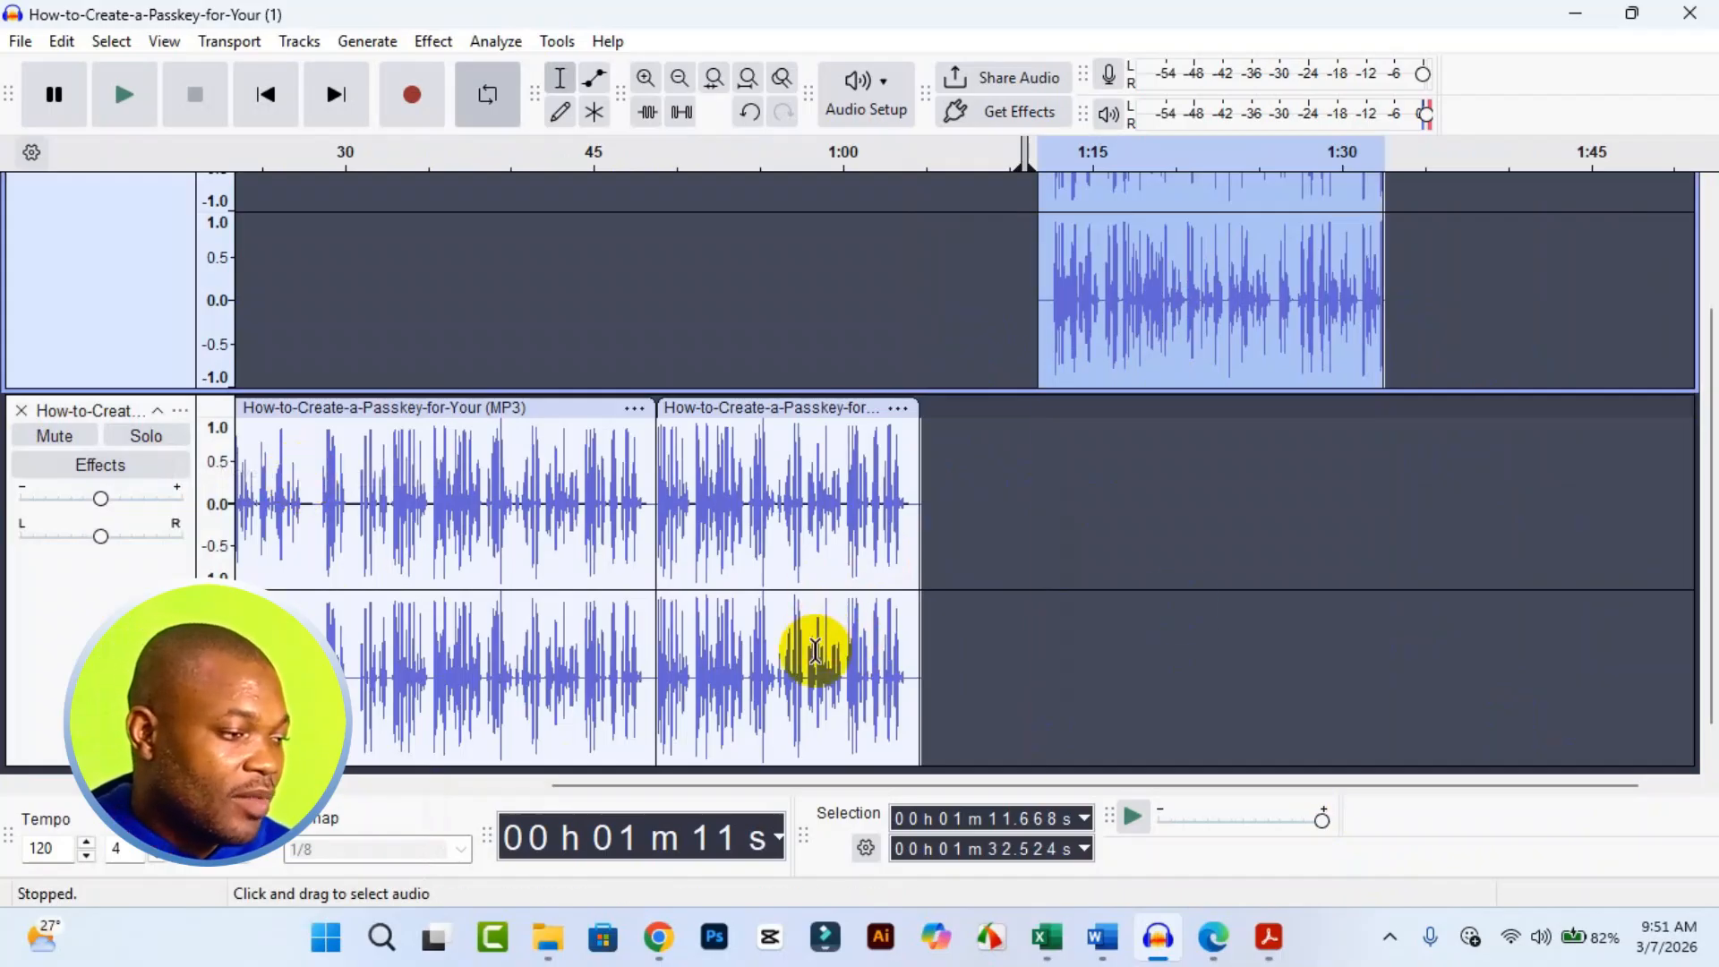
pyautogui.rightClick(126, 340)
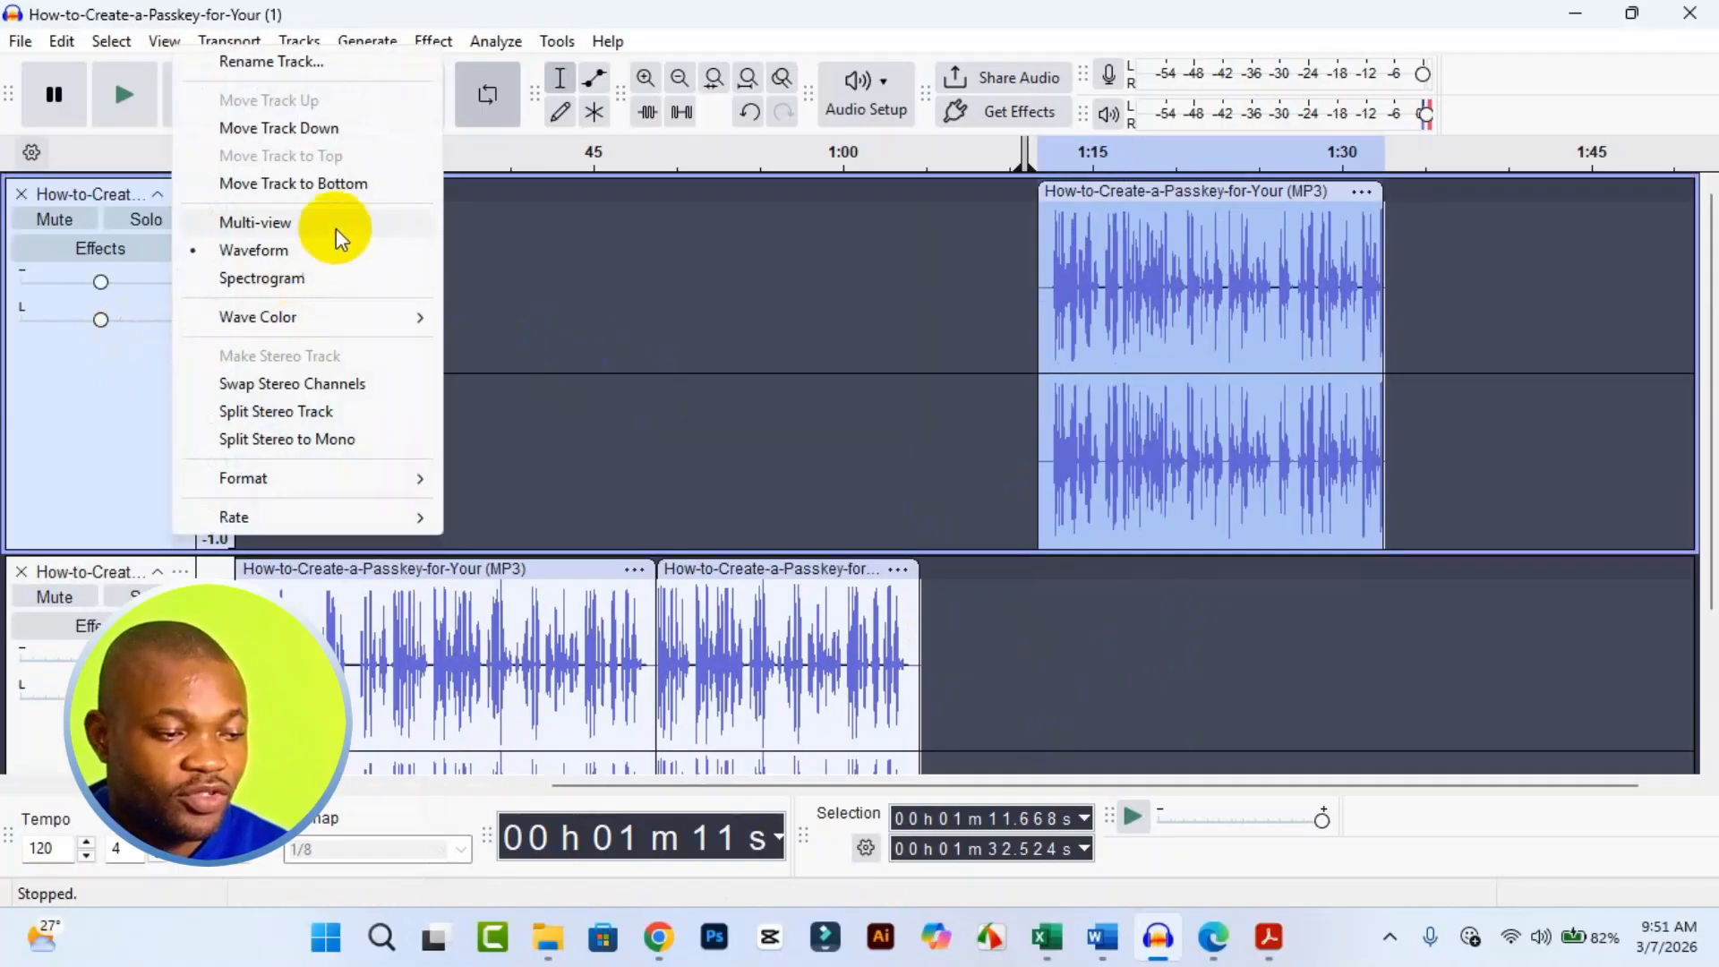
pyautogui.click(363, 142)
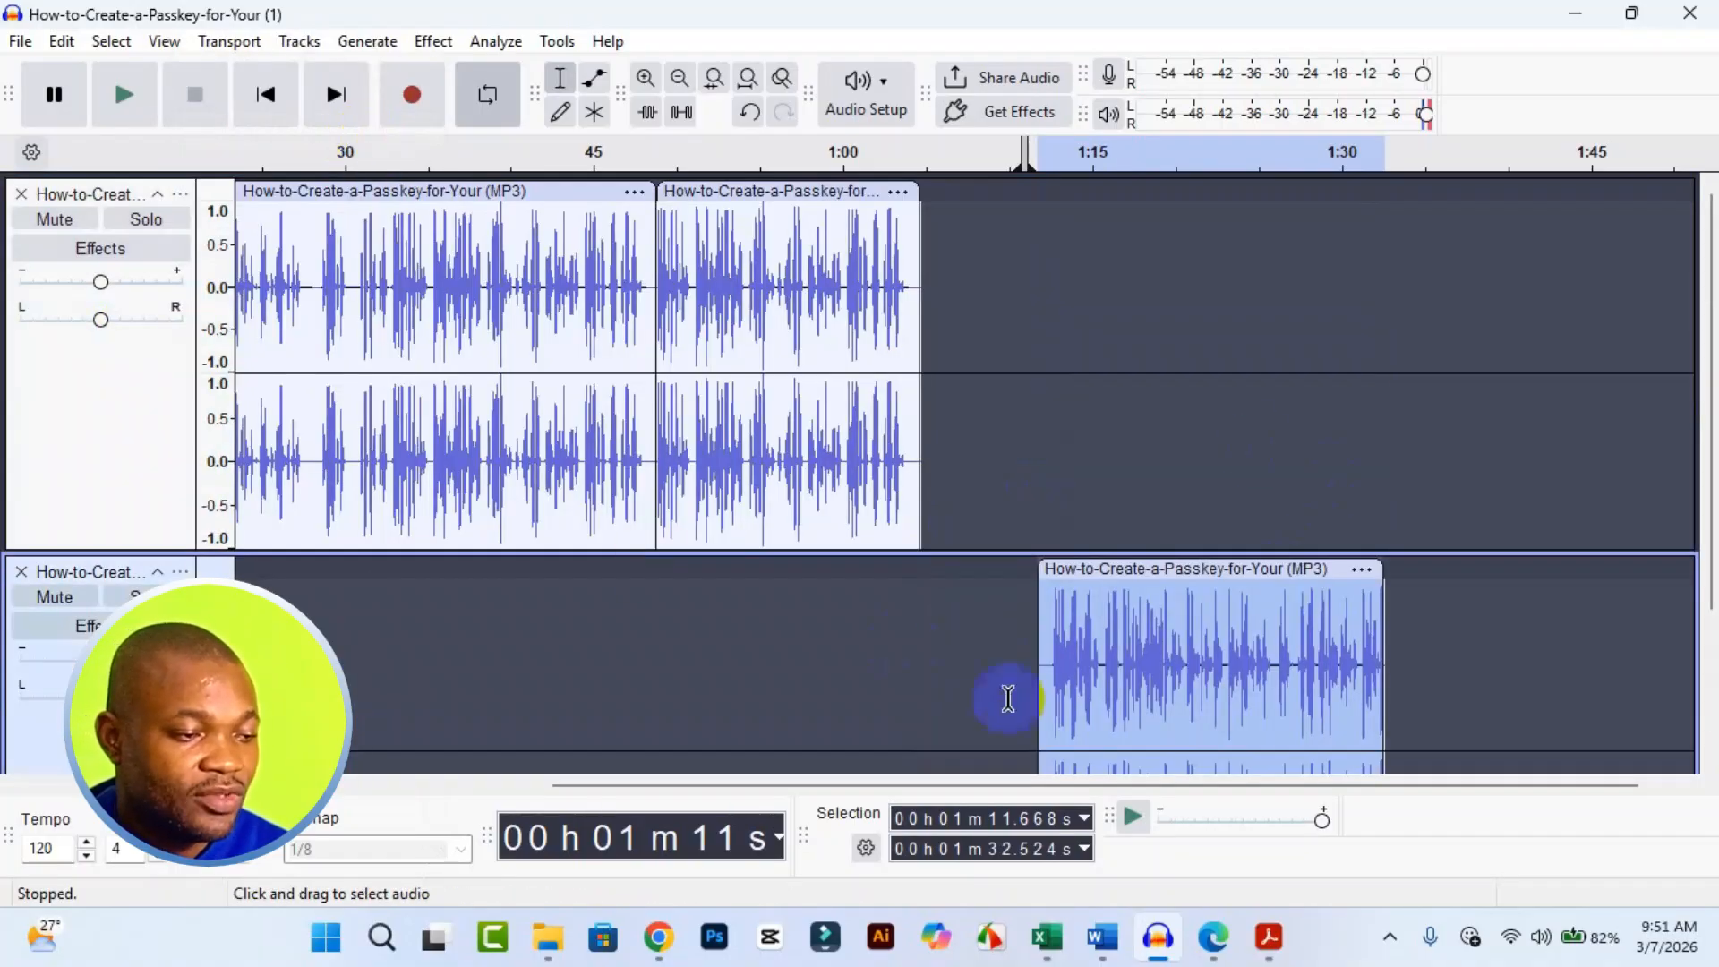
# Move the split-off (MP3) clip back to the first track, starting at 1:04.628 directly after the (1) clip.
pyautogui.scroll(-2, 1249, 571)
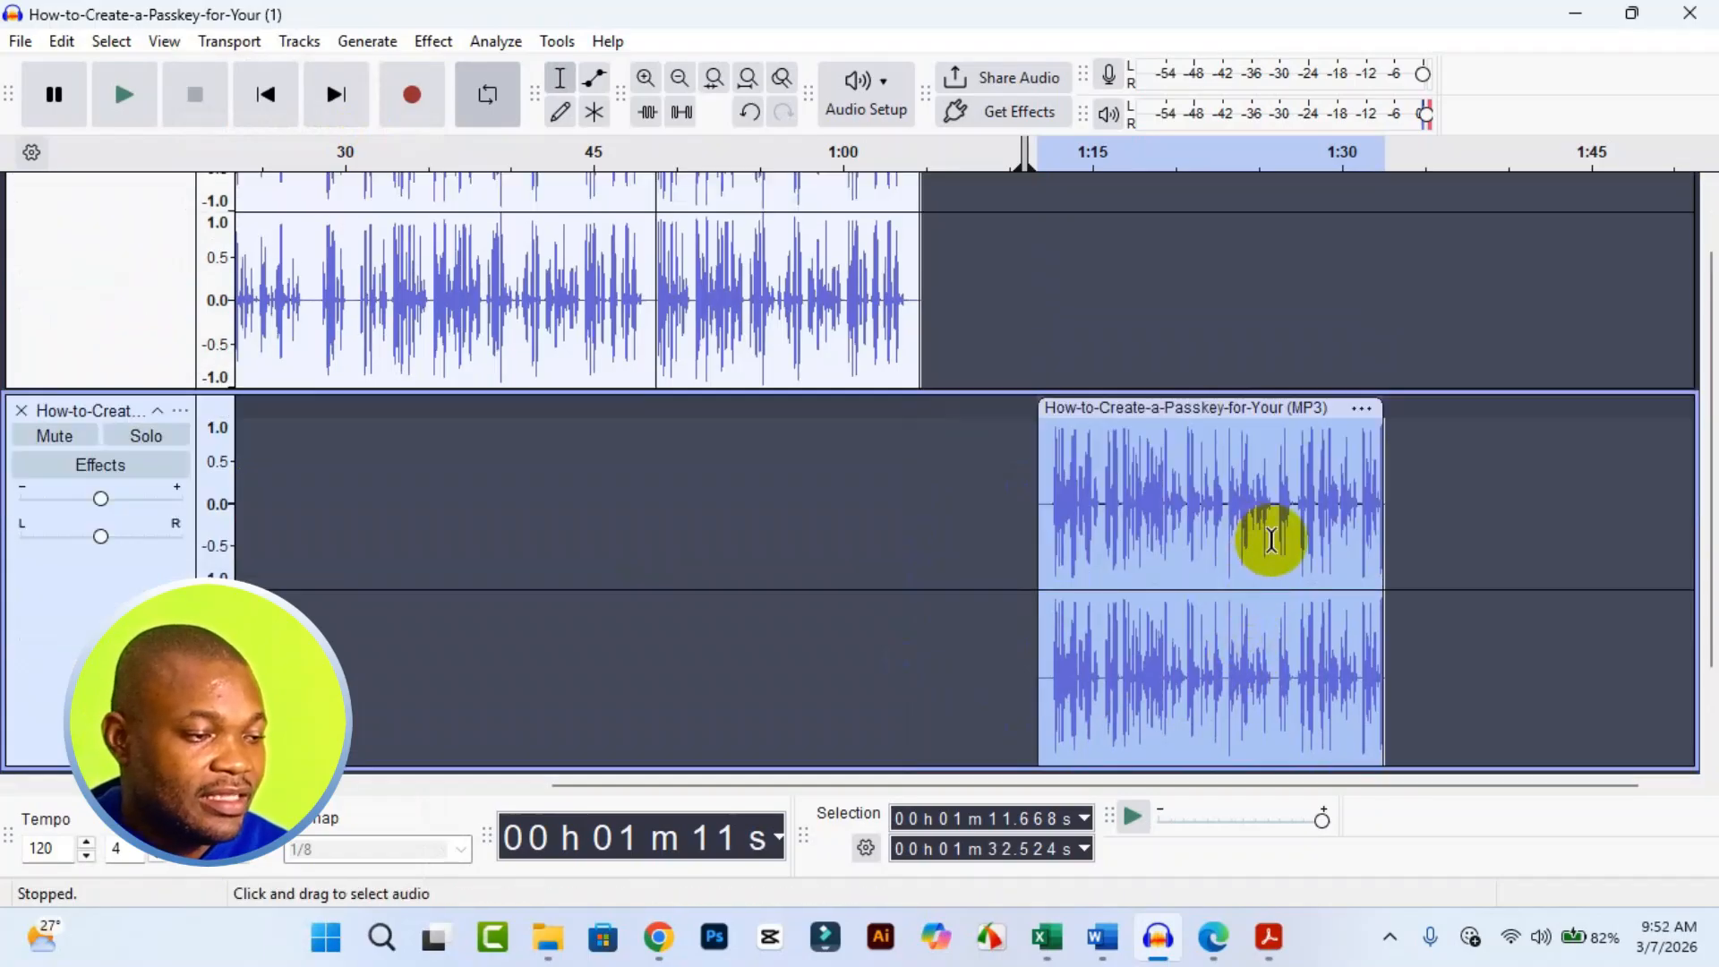
pyautogui.scroll(1, 1271, 537)
pyautogui.moveTo(1171, 492); pyautogui.dragTo(1039, 417)
pyautogui.click(1331, 411)
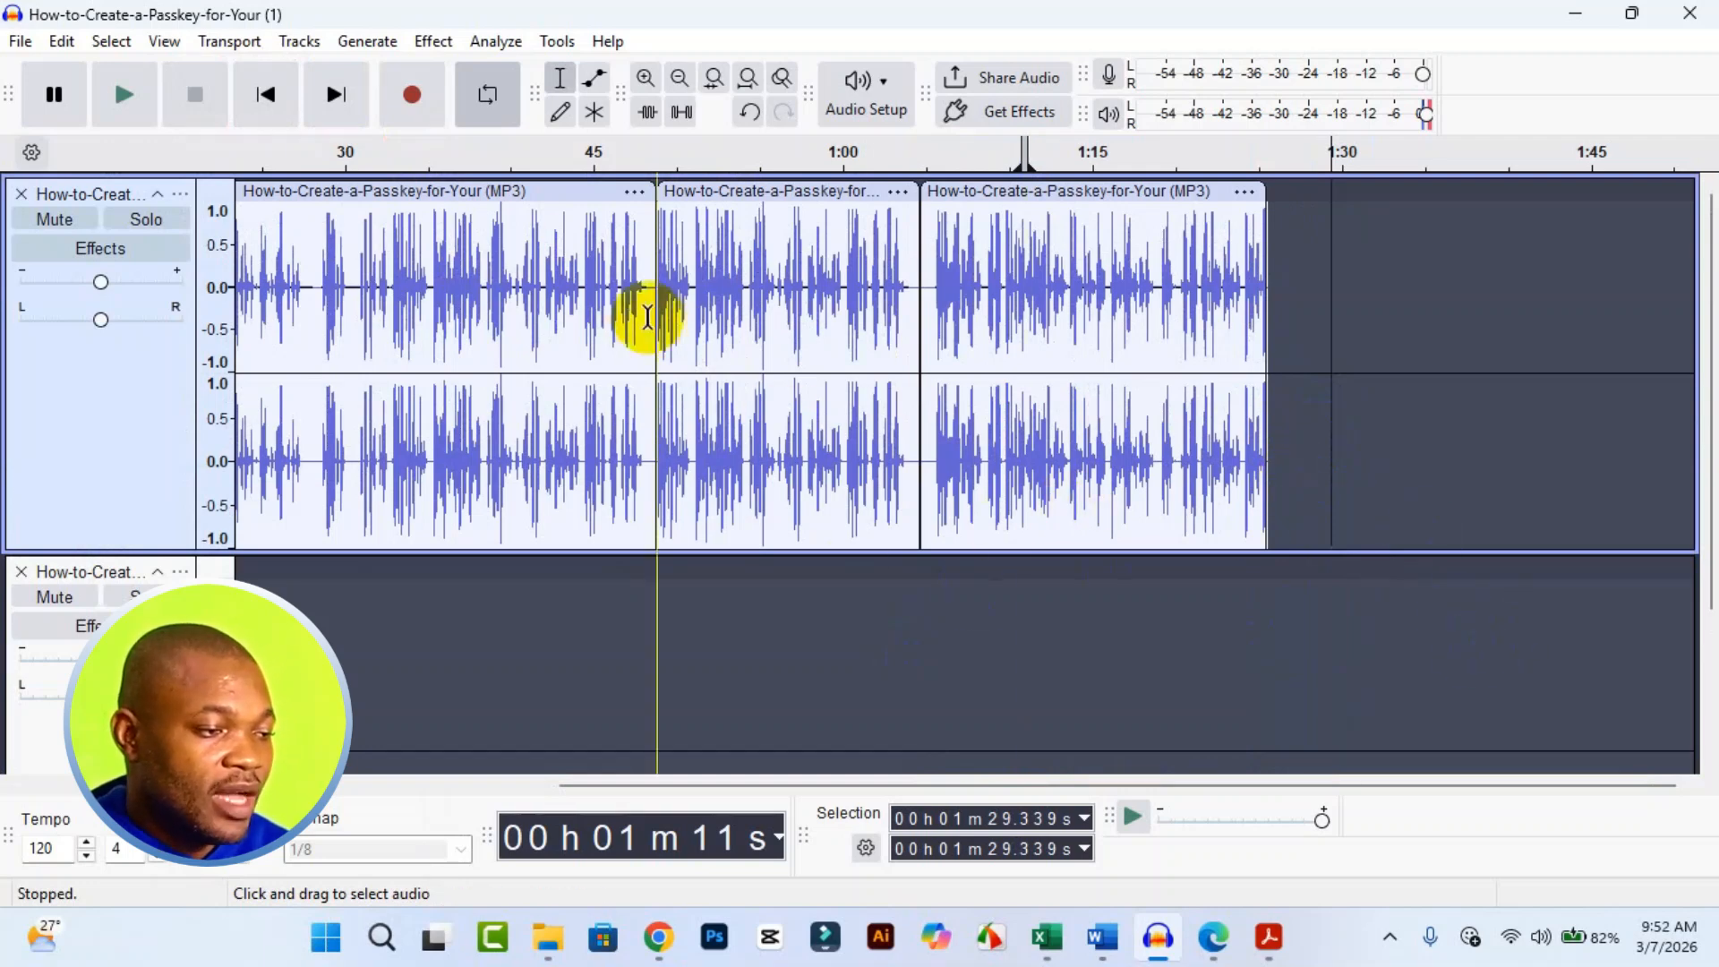
# Check the order of the three clips on the first track by selecting each in turn, ending with the last (MP3) clip.
pyautogui.click(562, 192)
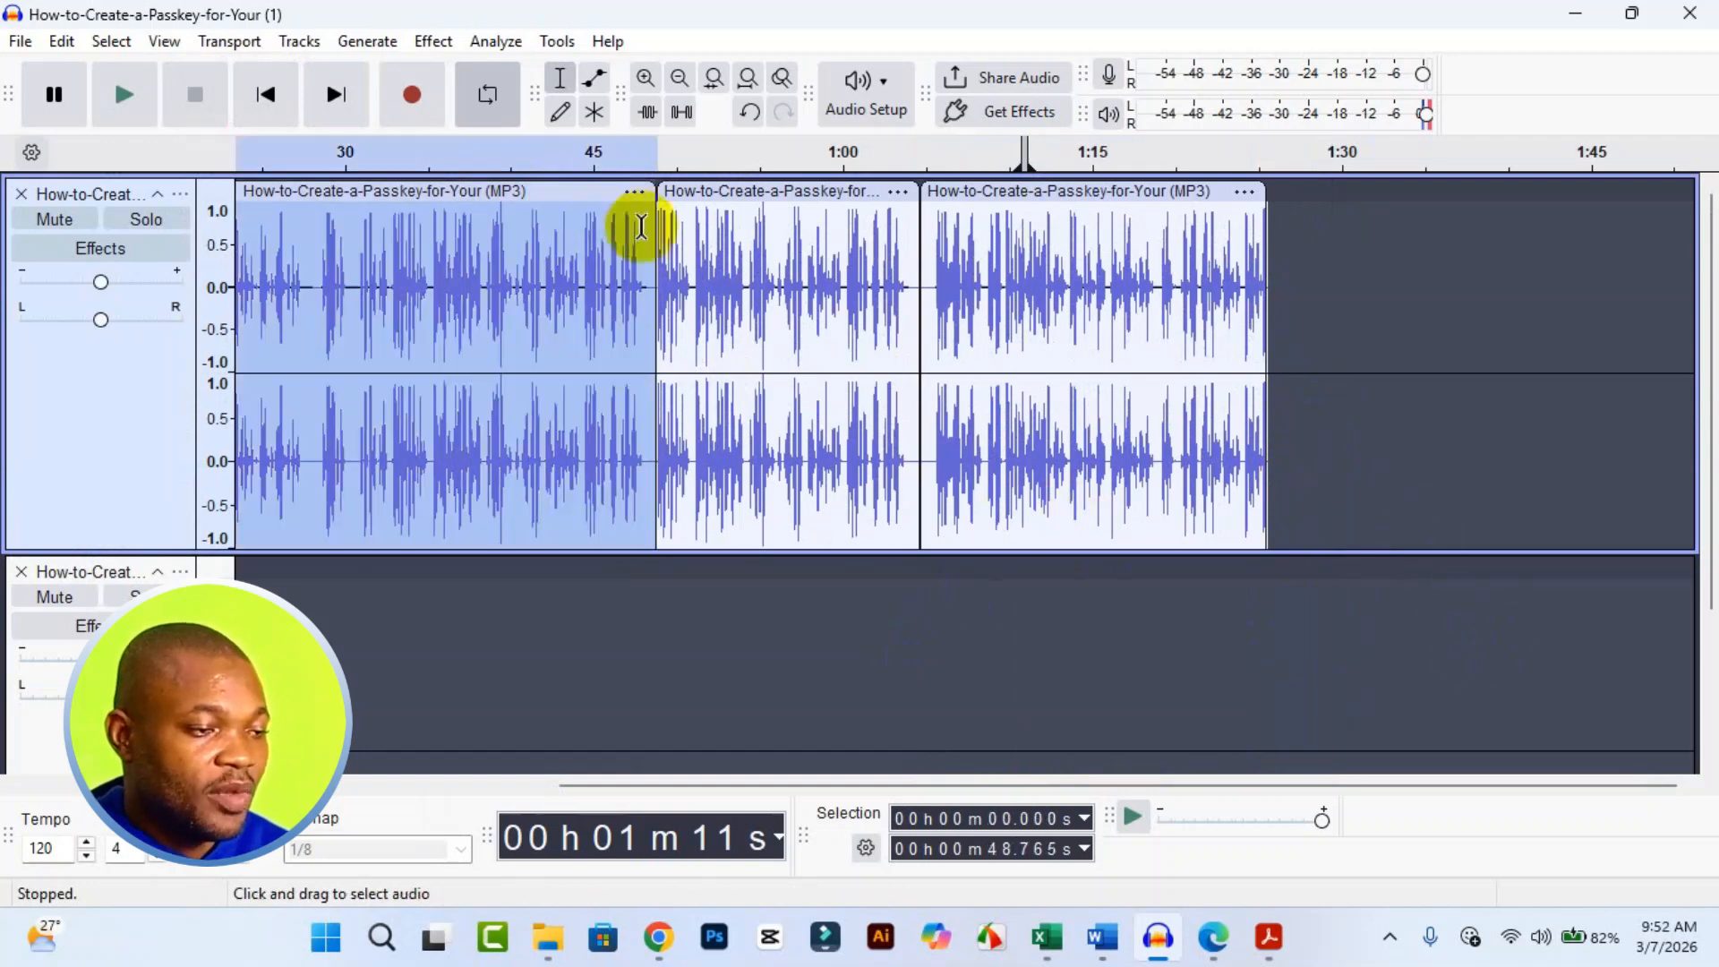
pyautogui.click(768, 191)
pyautogui.click(1074, 207)
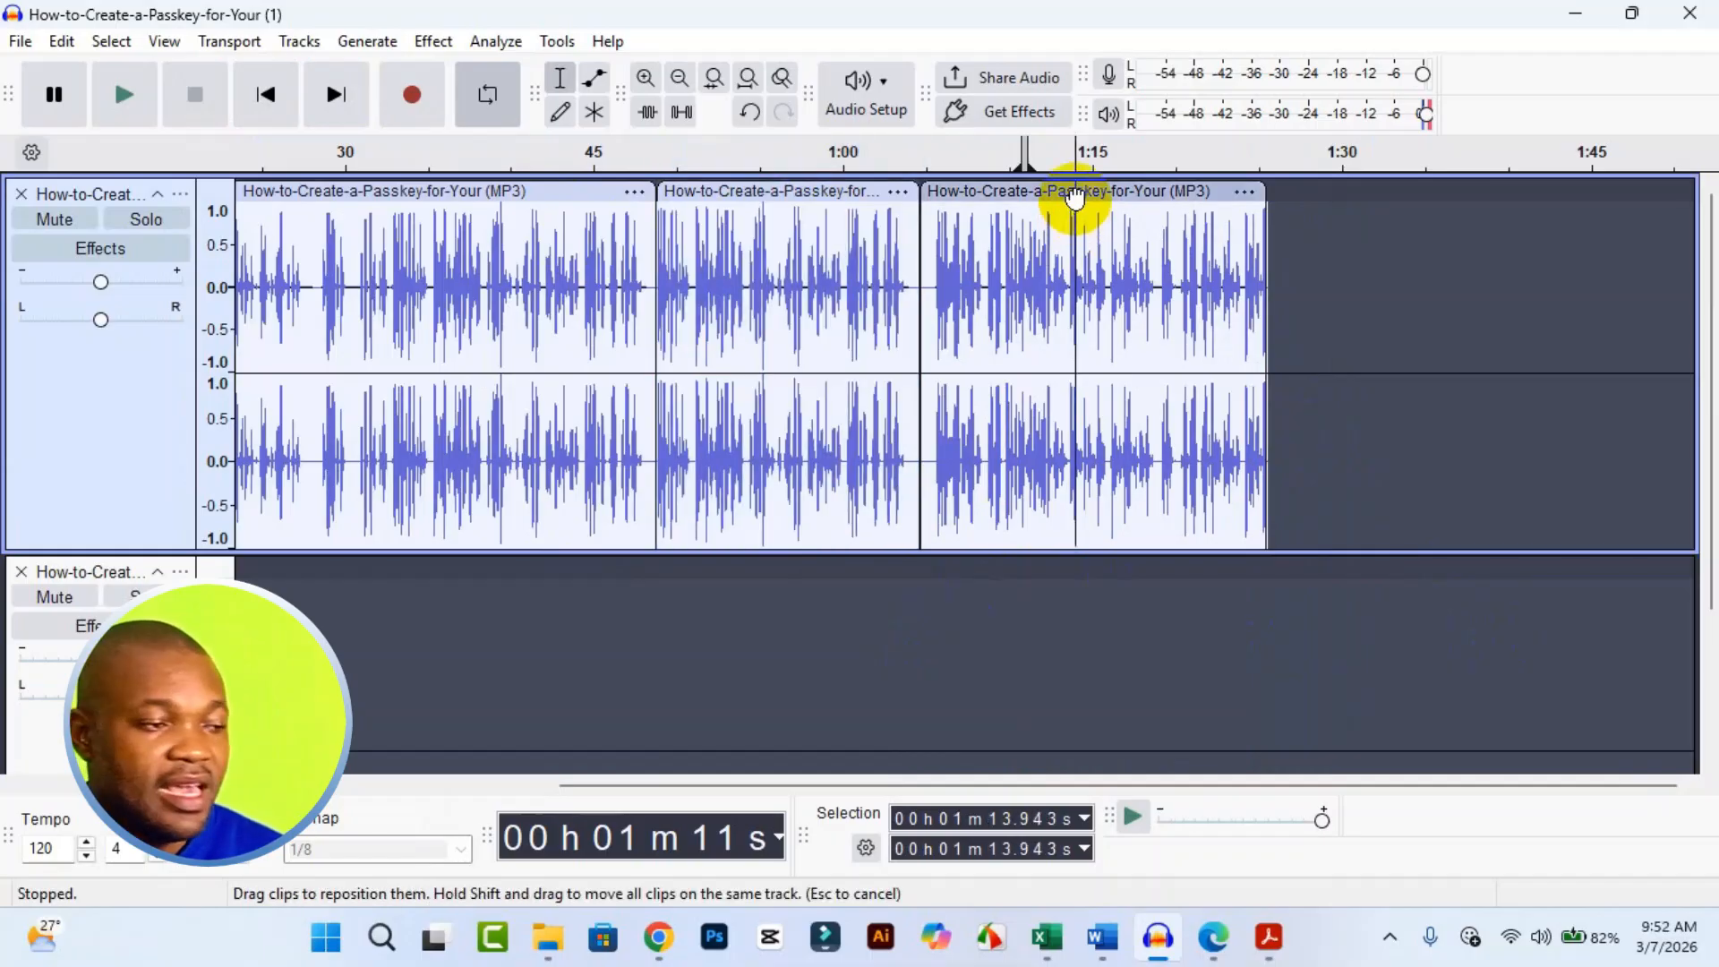
pyautogui.click(1070, 197)
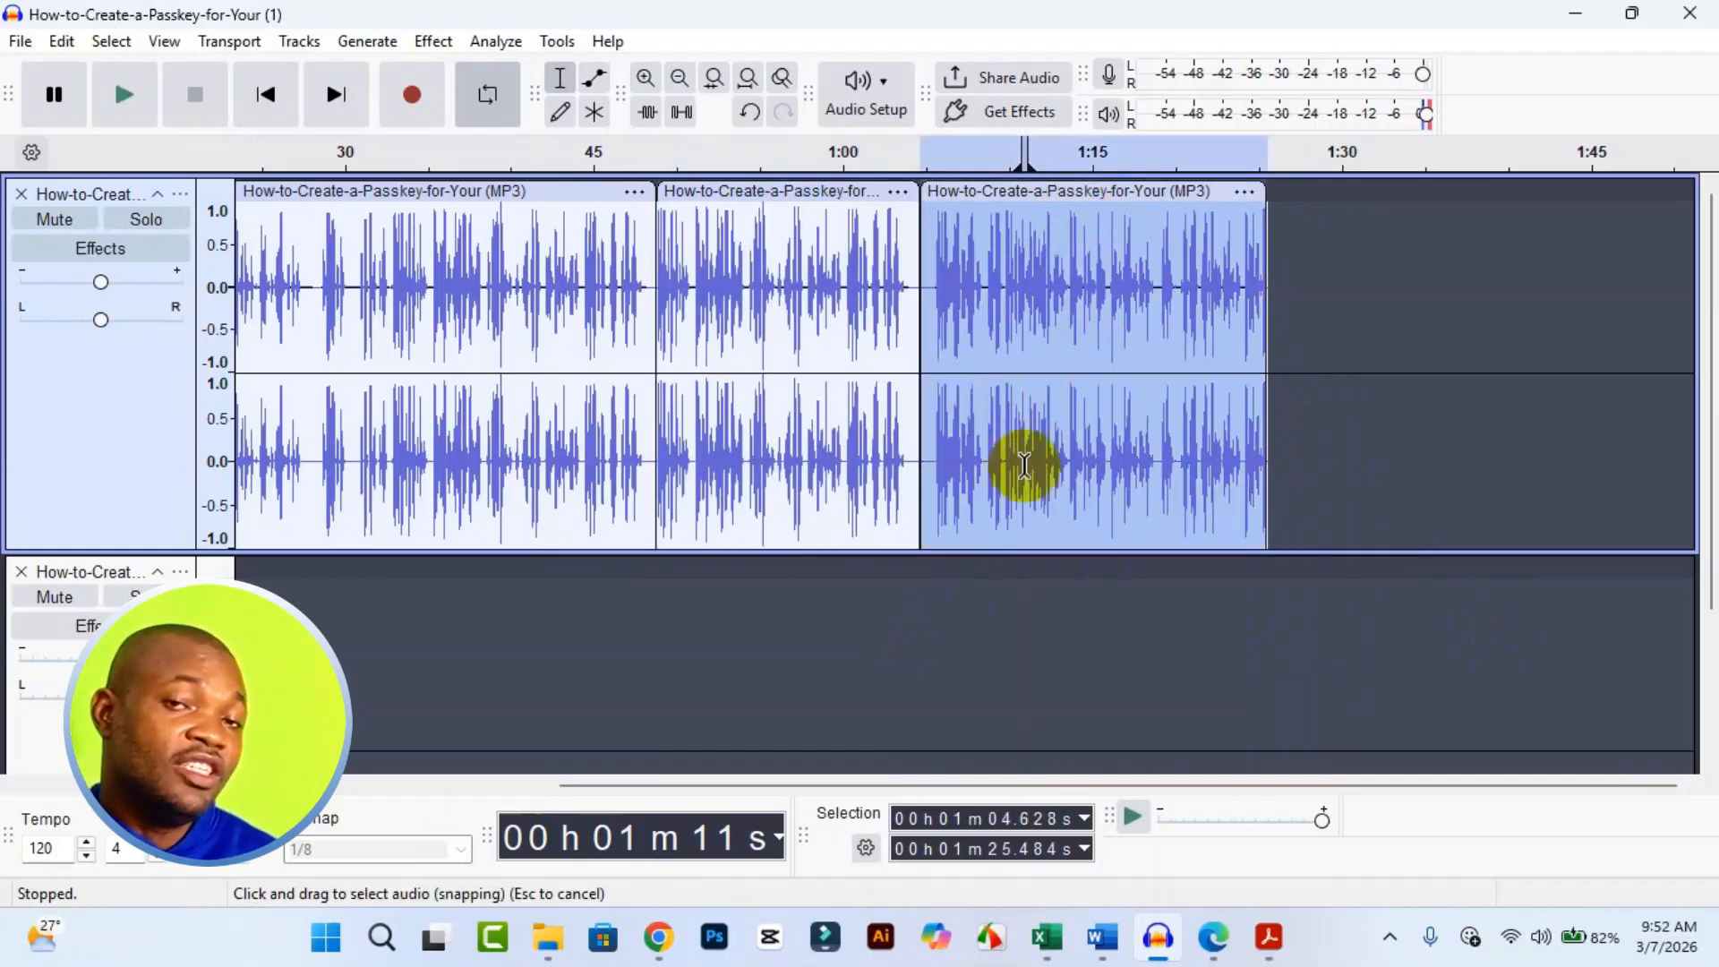